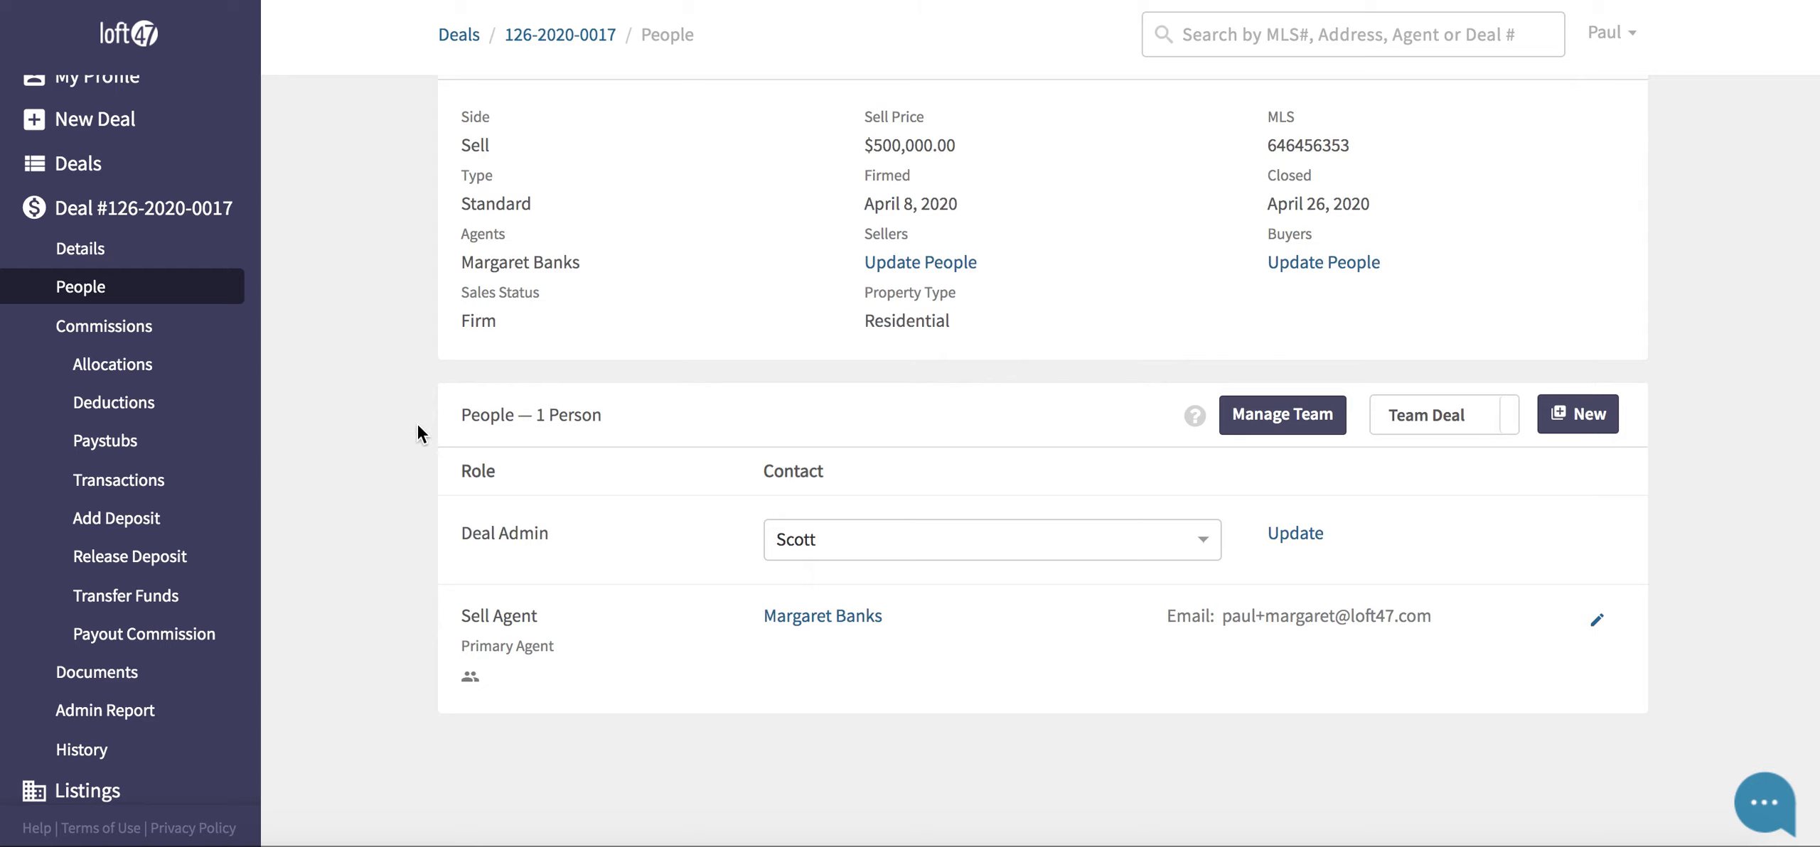
pyautogui.scroll(2, 415, 429)
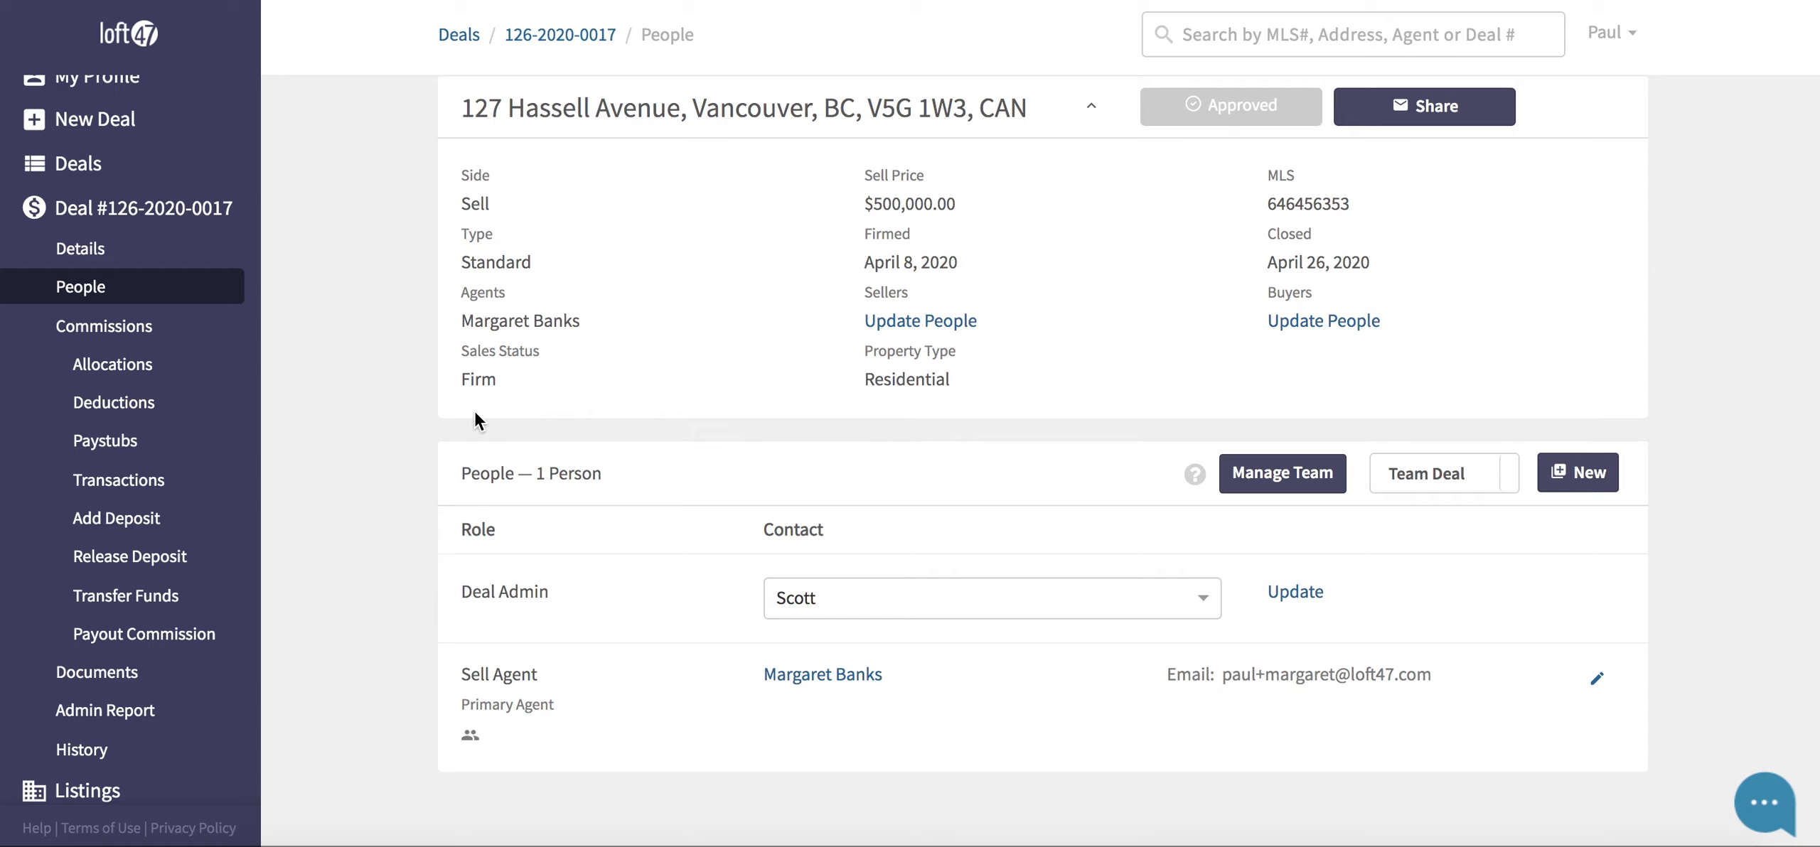
pyautogui.scroll(-1, 566, 569)
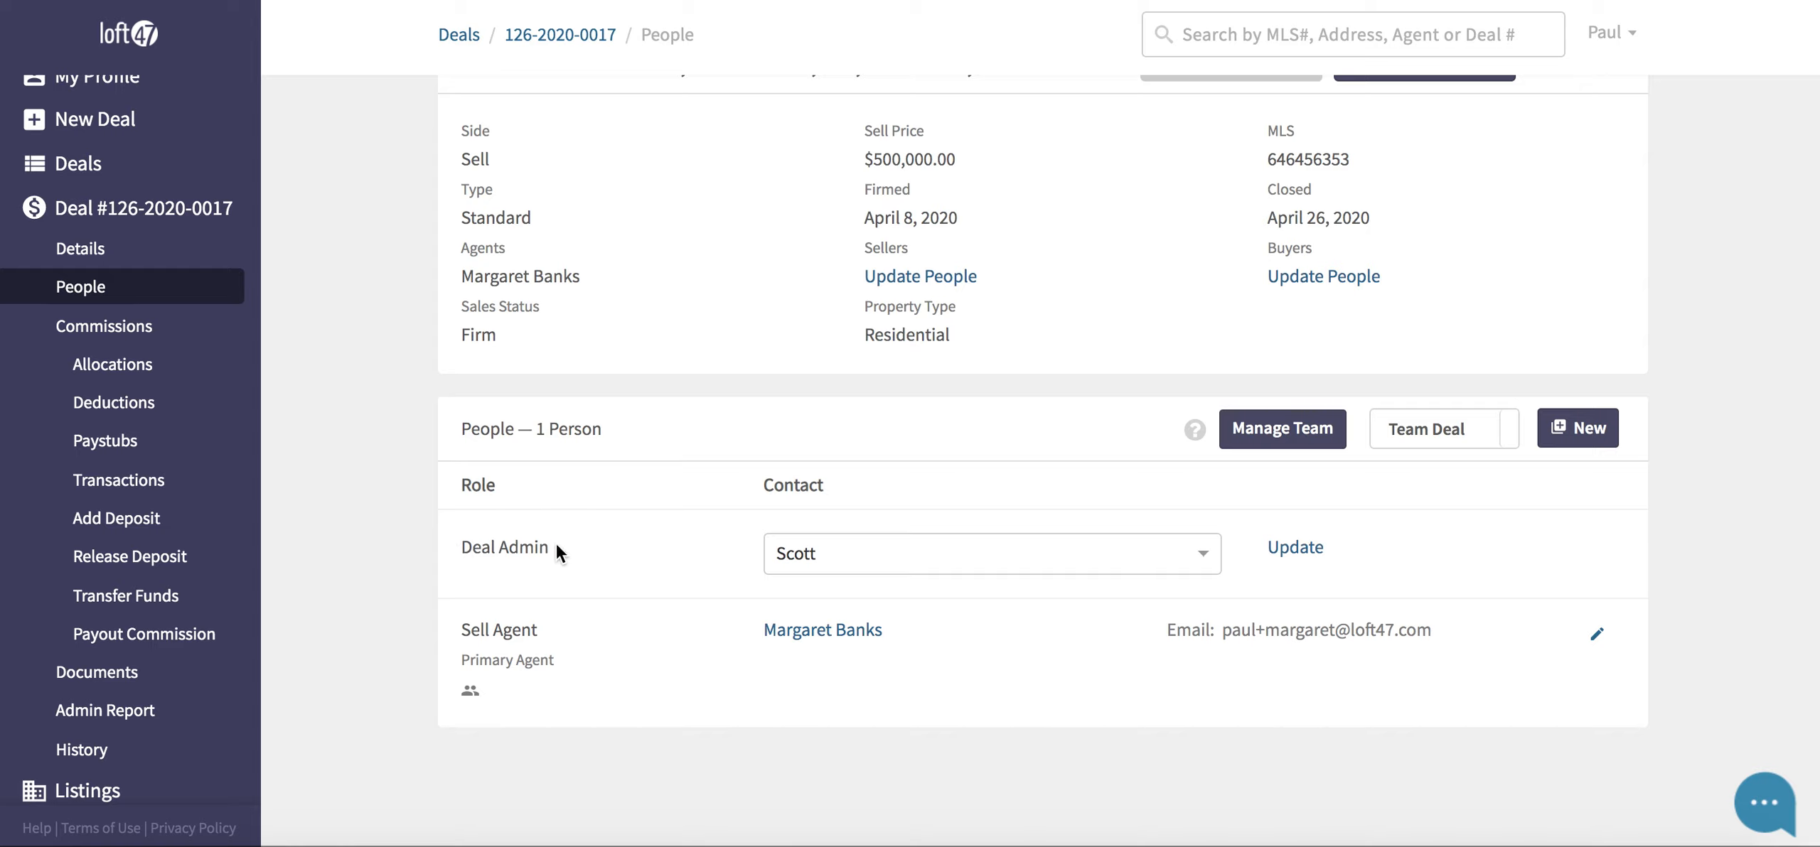
pyautogui.moveTo(556, 545); pyautogui.dragTo(477, 546)
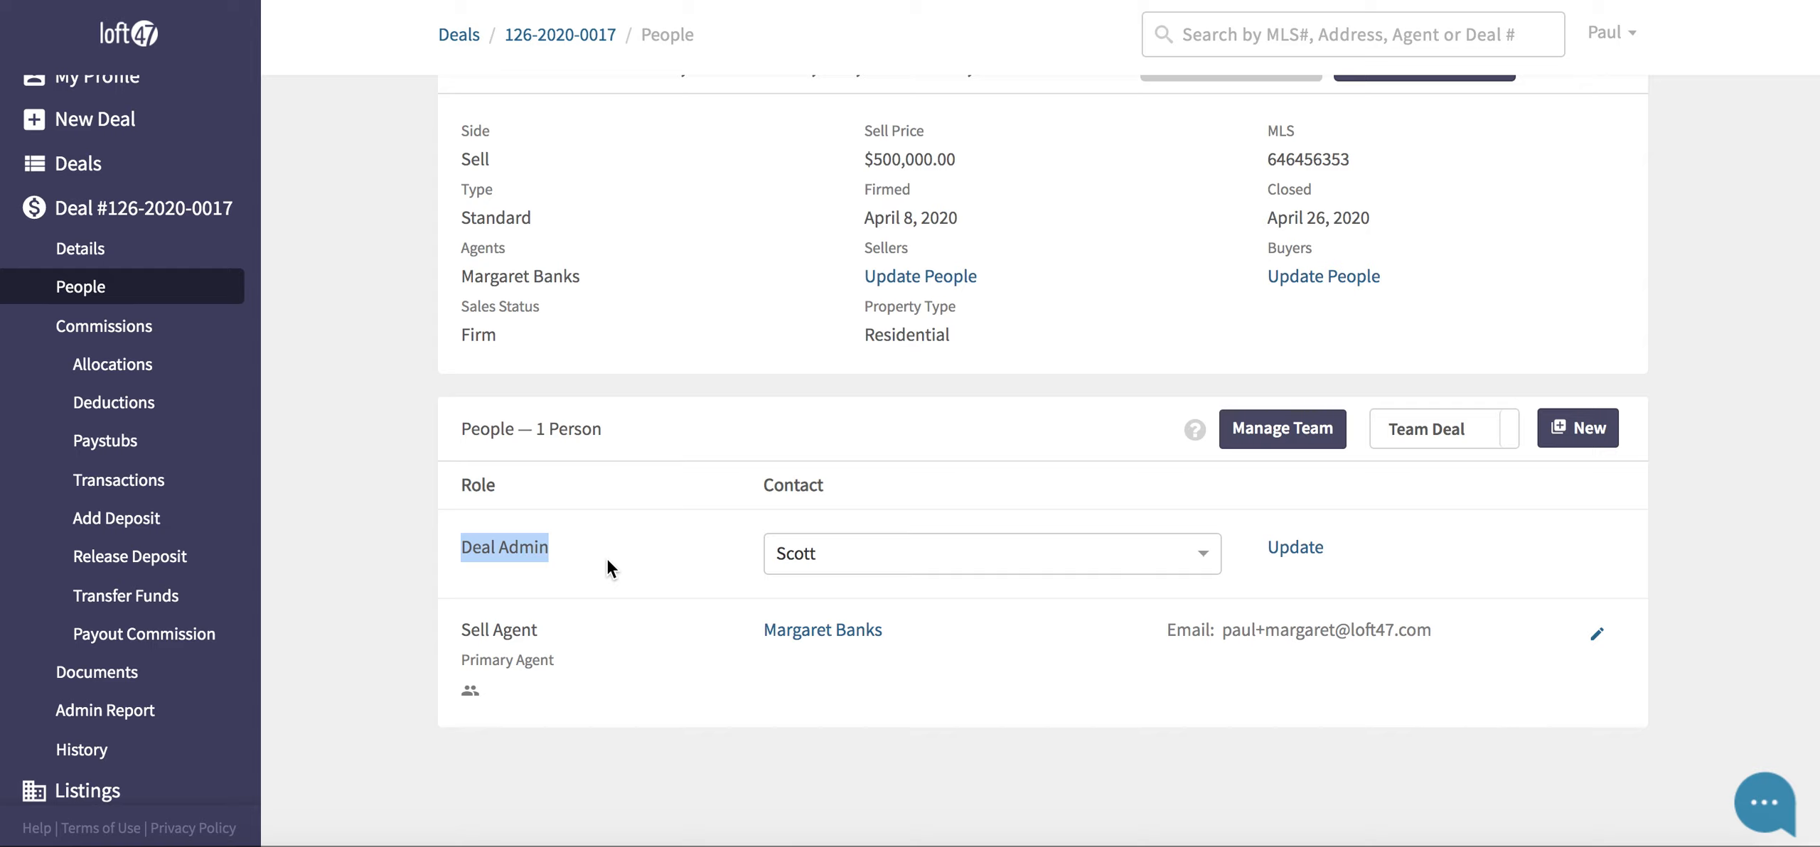
pyautogui.click(593, 599)
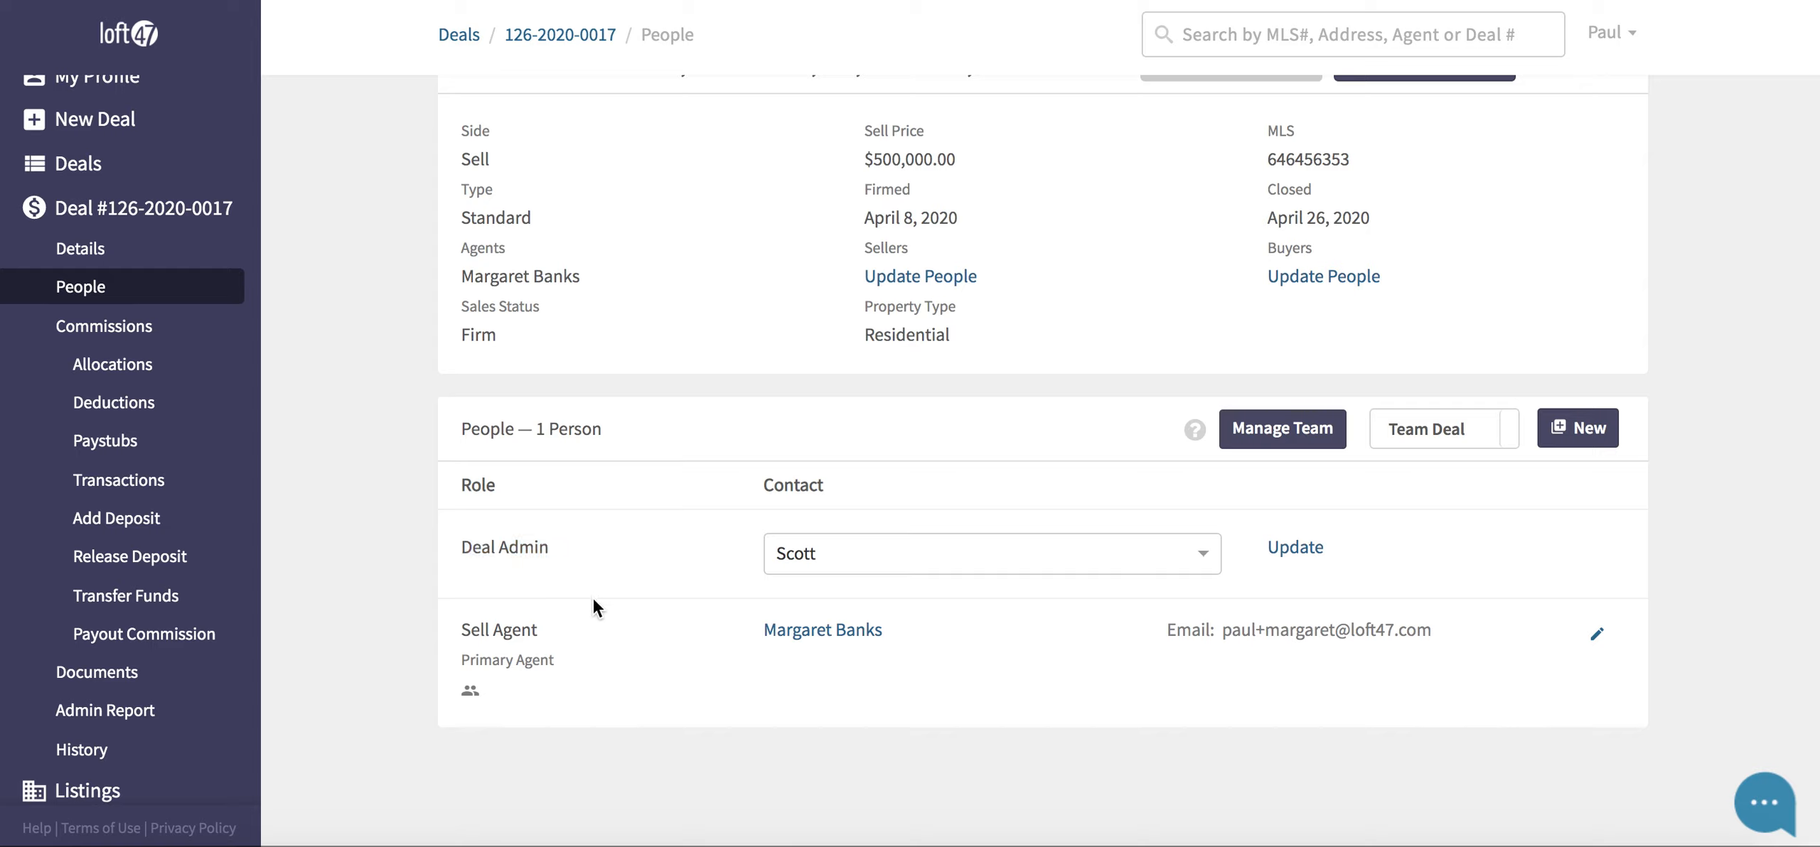
pyautogui.moveTo(558, 632); pyautogui.dragTo(458, 634)
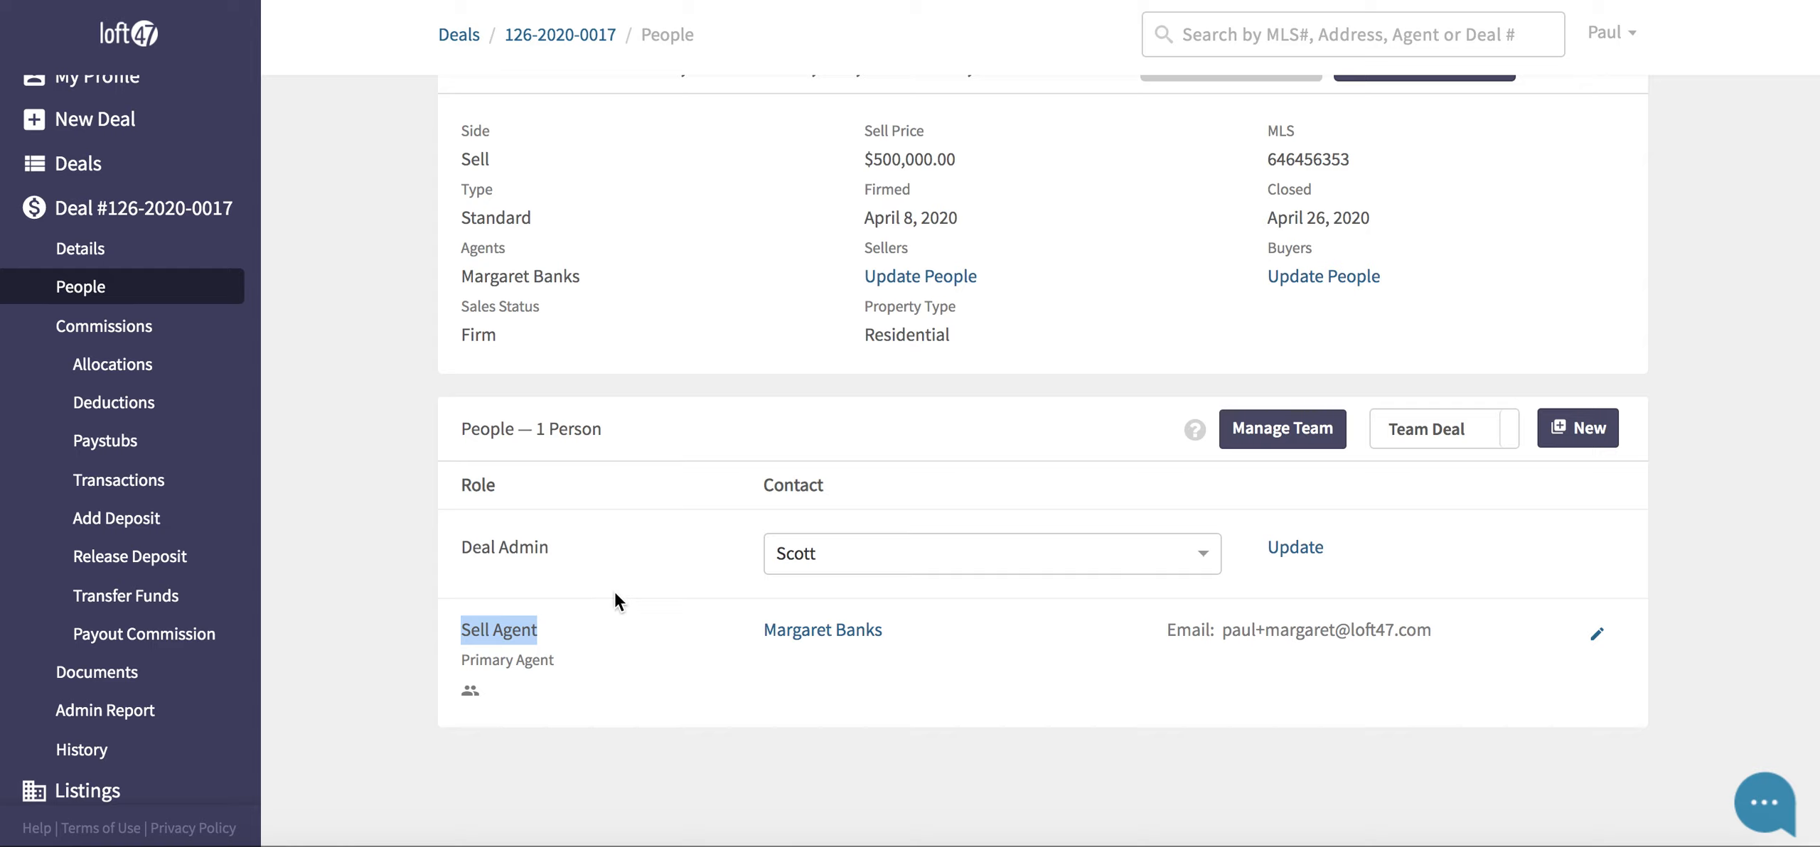
pyautogui.click(642, 569)
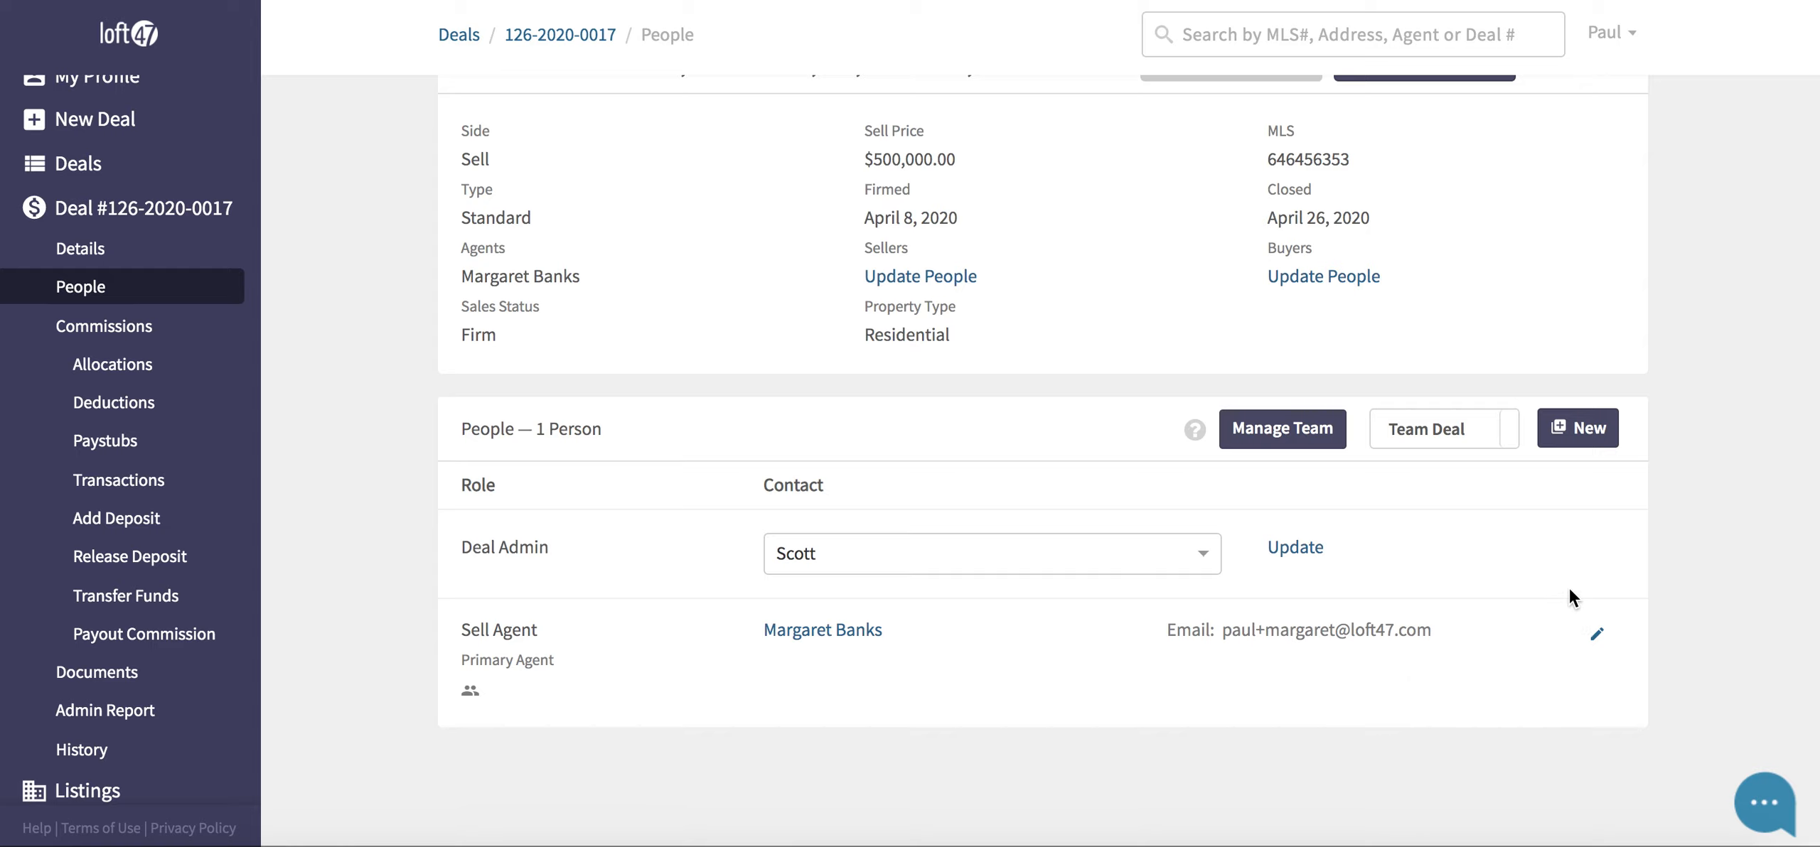
pyautogui.click(1567, 442)
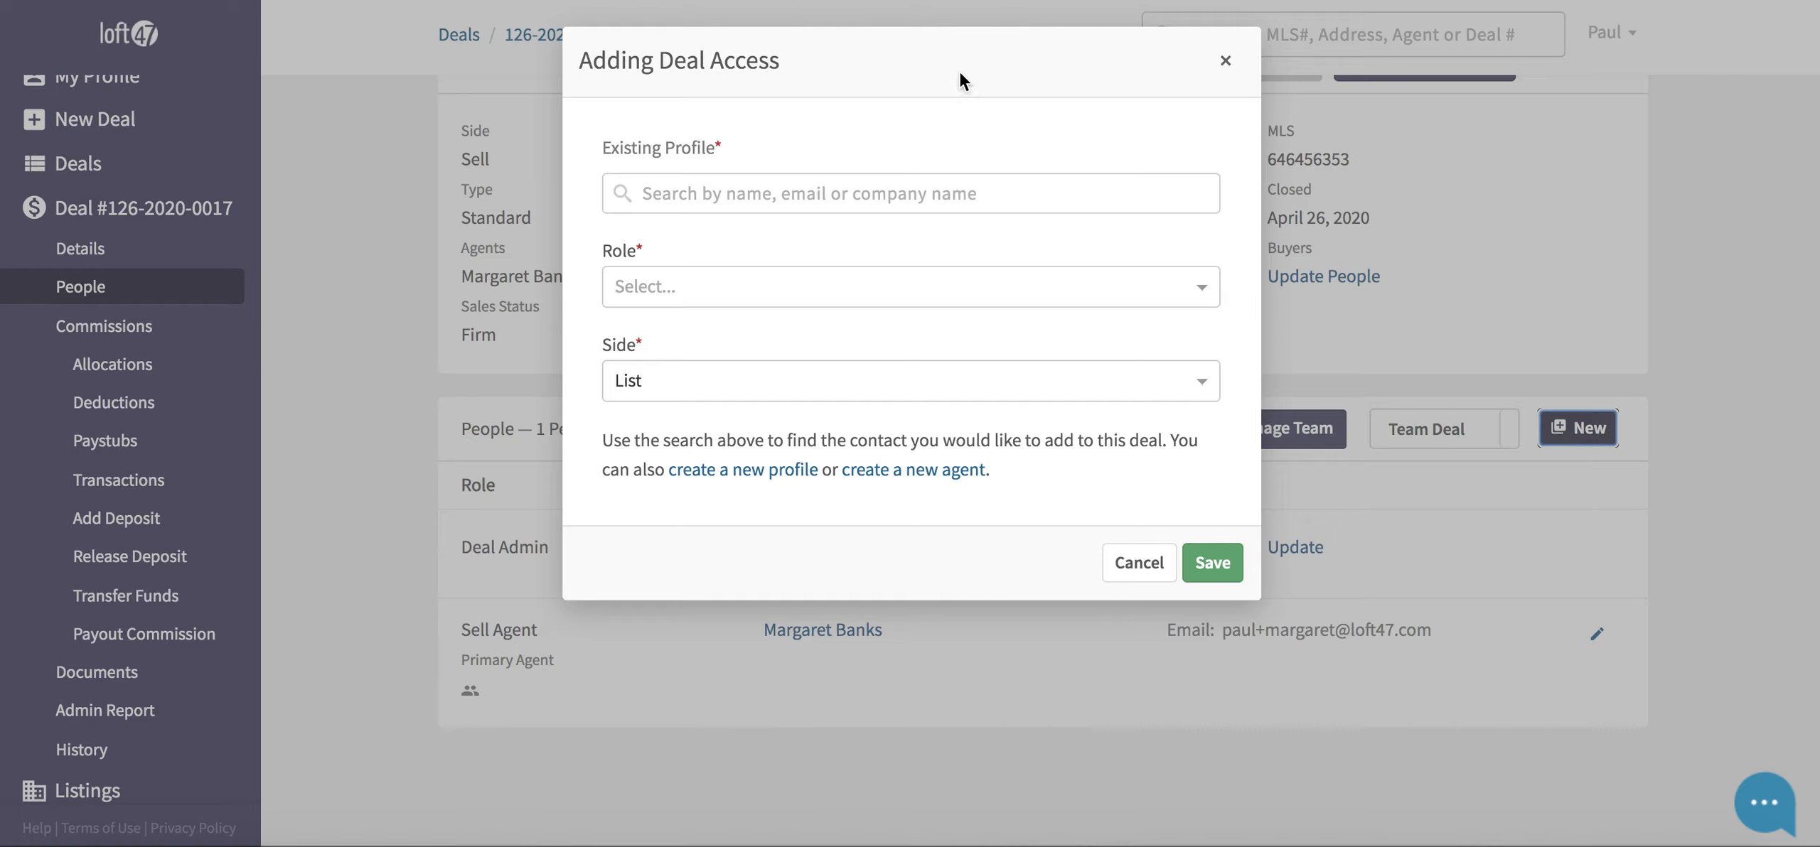
# - Find the buyer's existing profile, assign it the Buyer role, and save it onto the deal
pyautogui.click(867, 188)
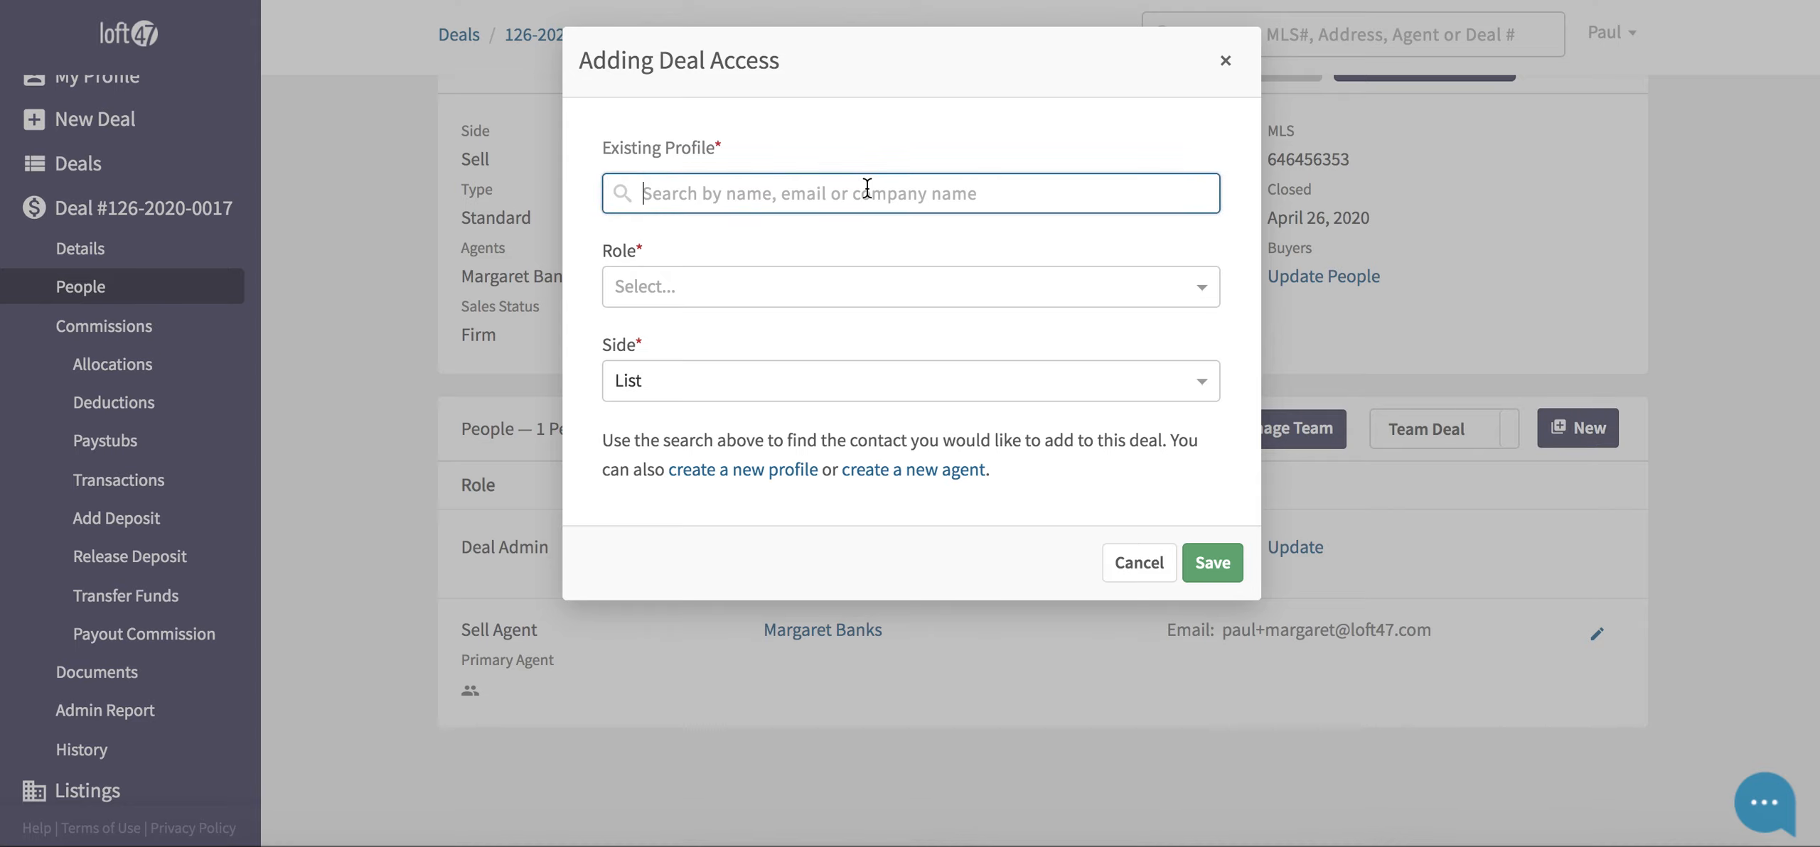
pyautogui.write('bob')
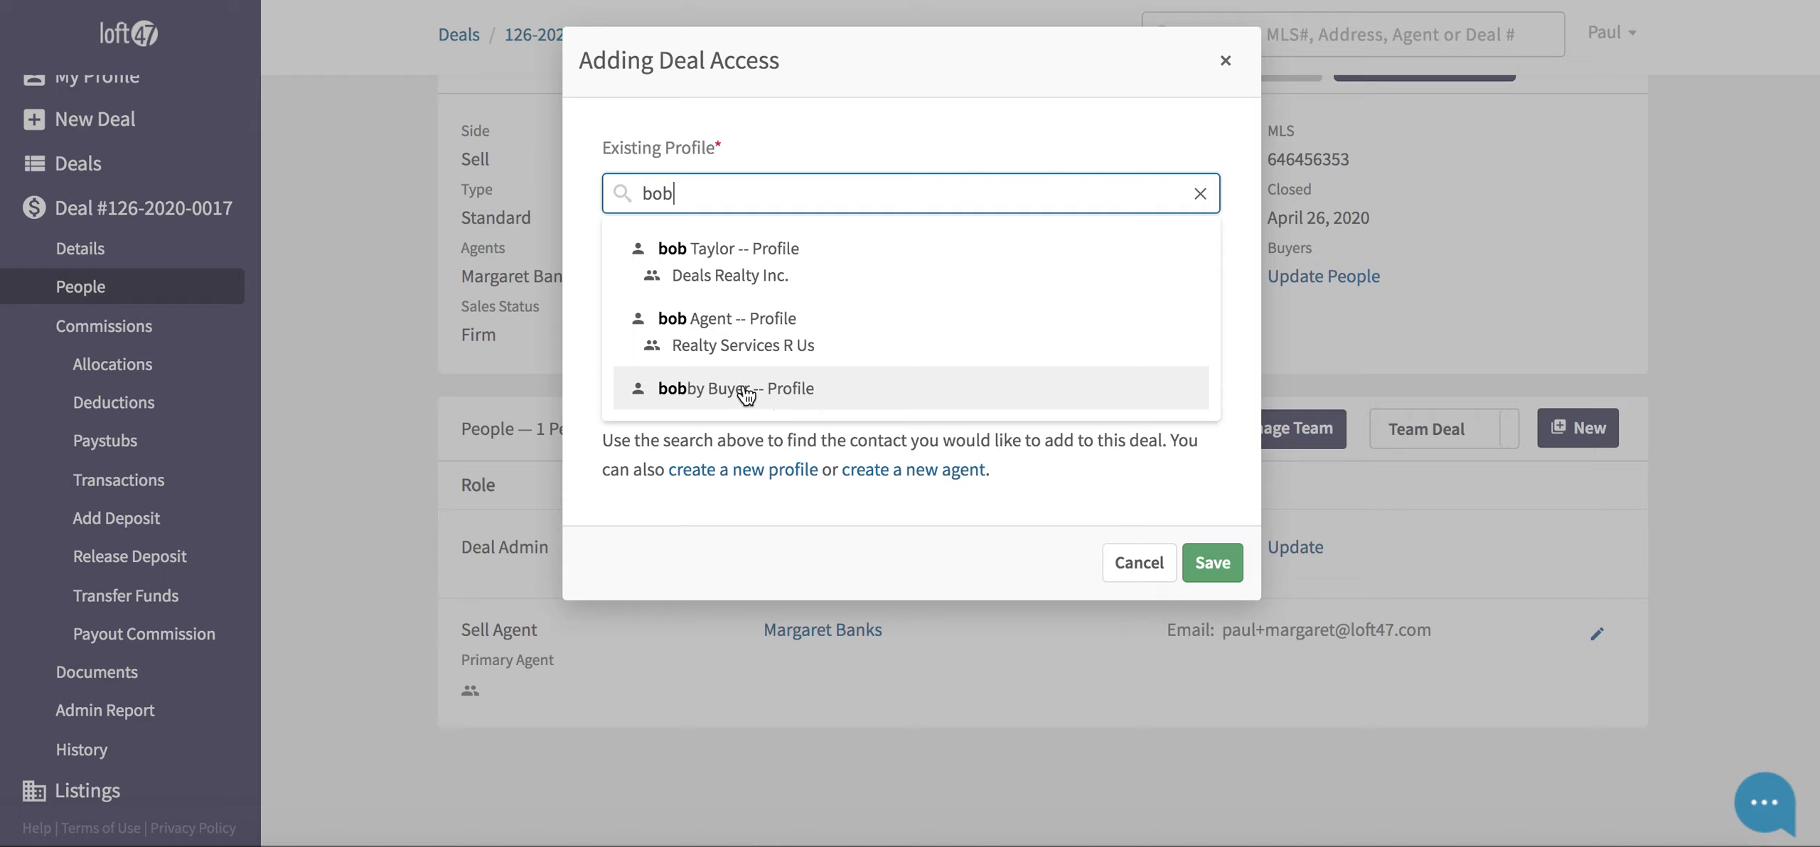
pyautogui.click(770, 396)
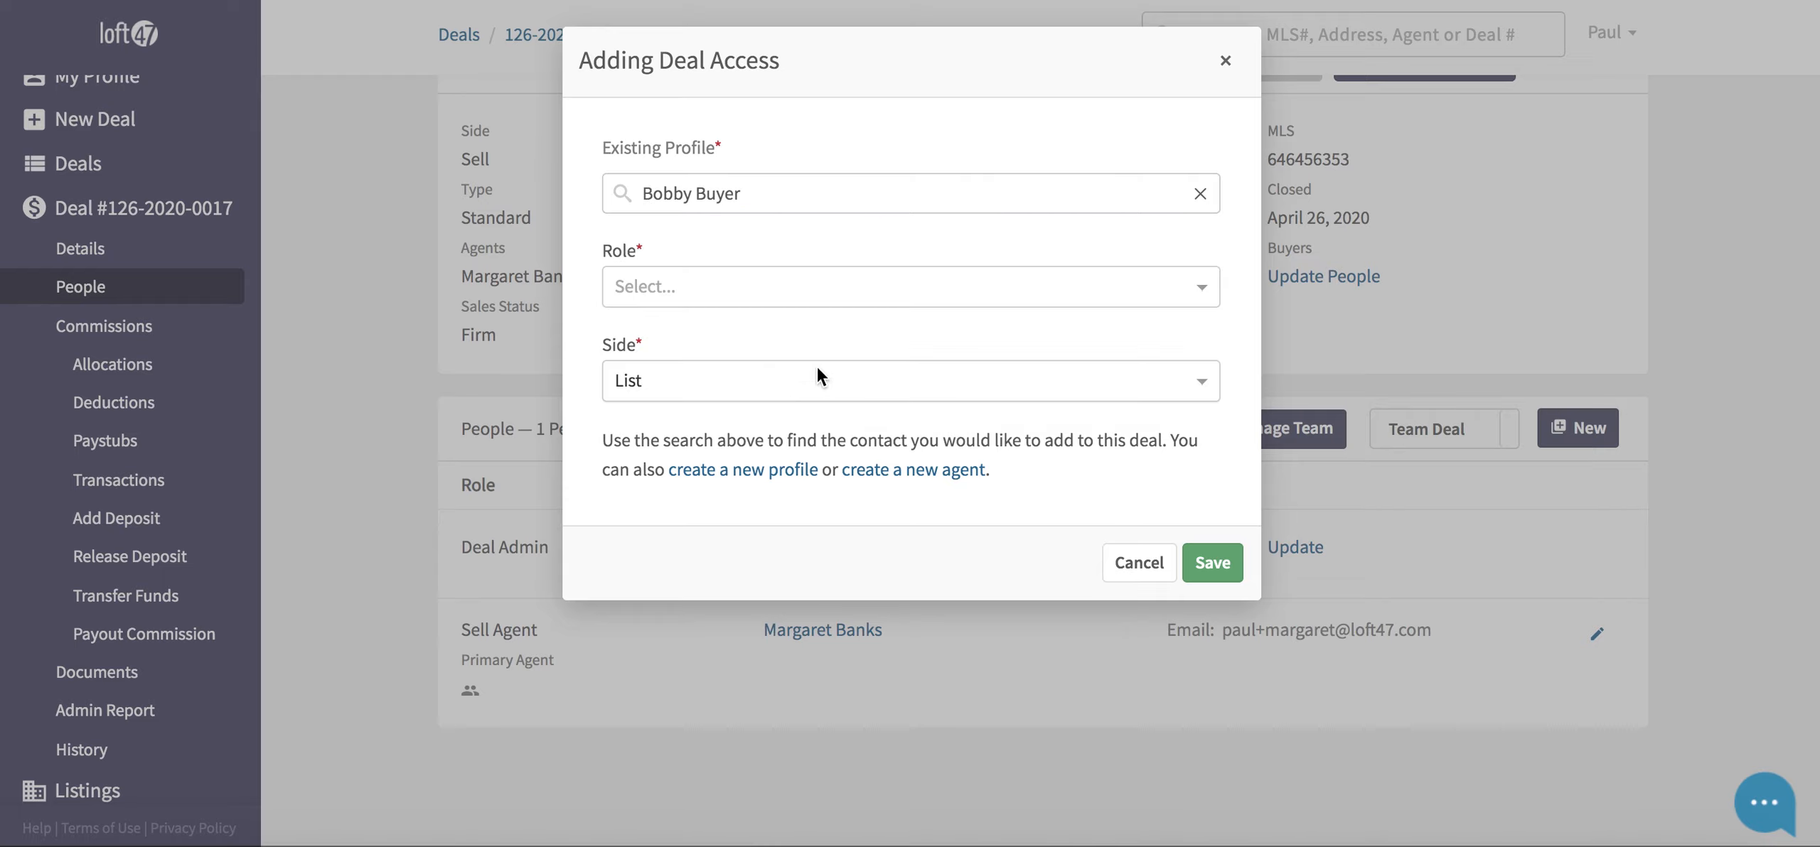
pyautogui.click(729, 296)
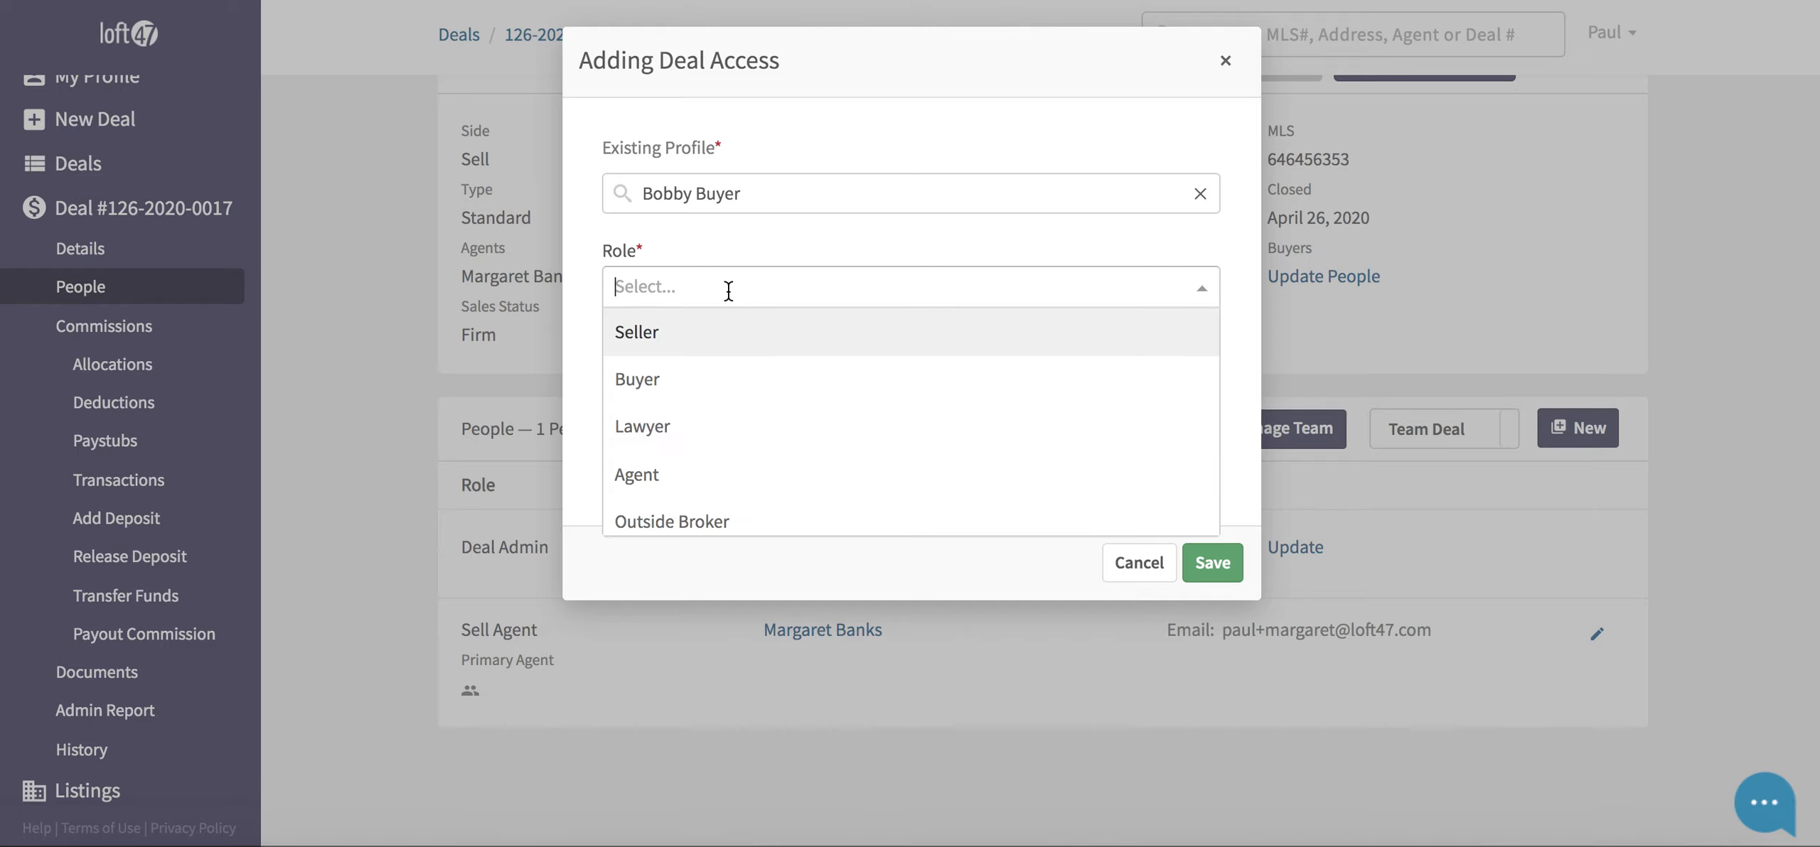
pyautogui.click(722, 378)
pyautogui.click(1213, 566)
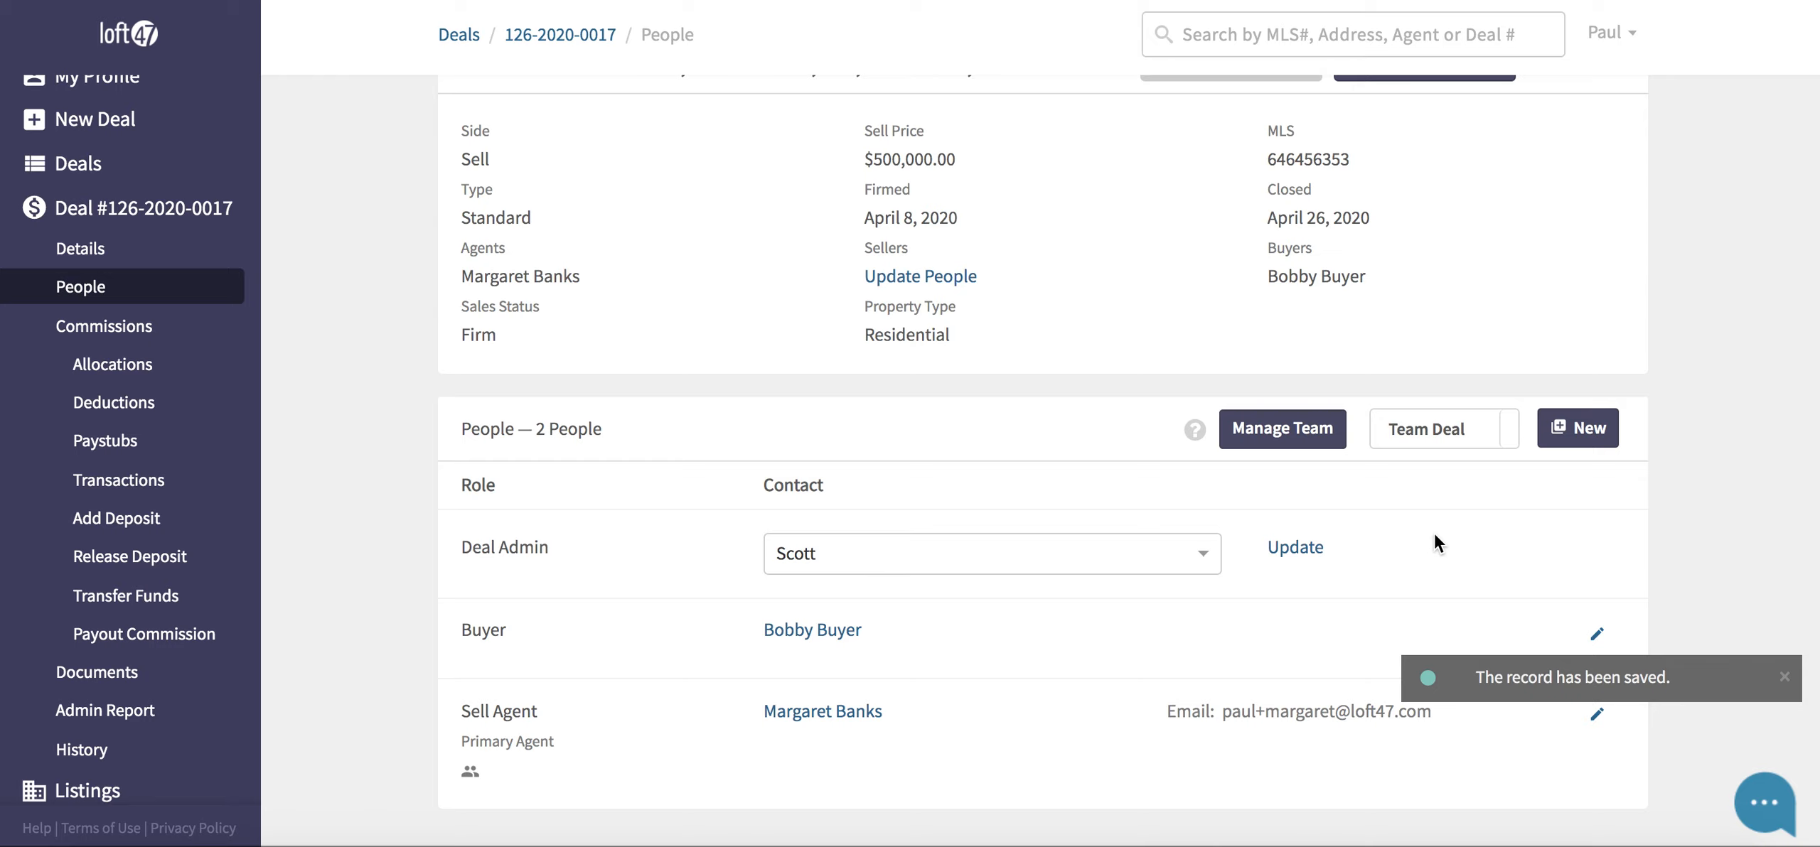
pyautogui.scroll(-3, 1433, 544)
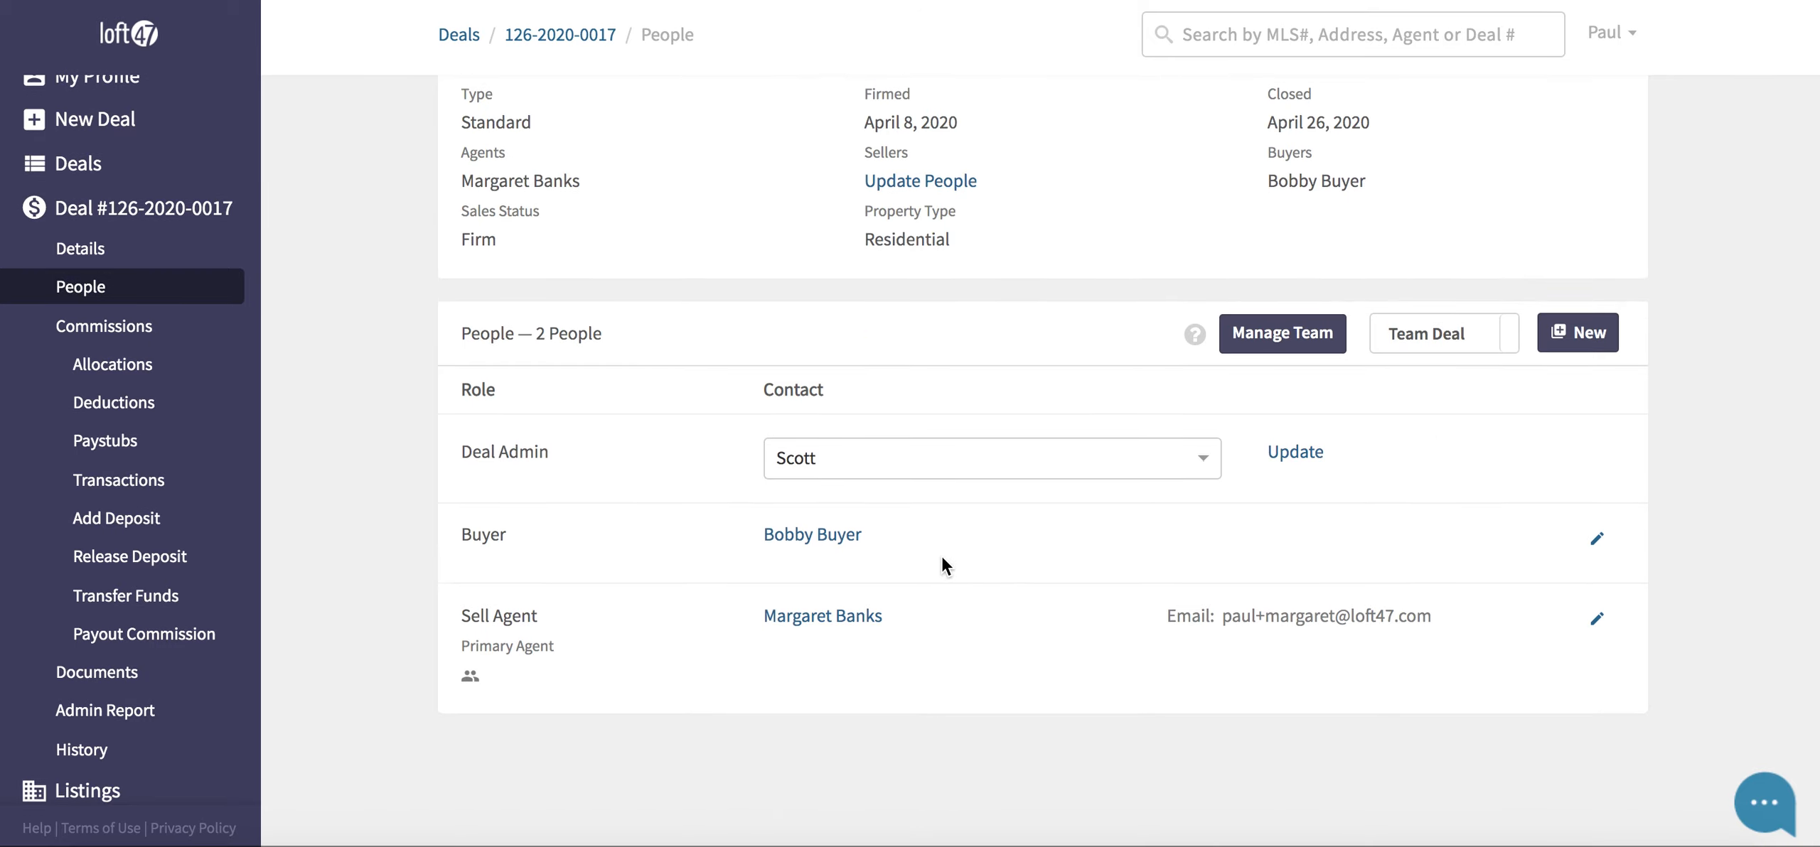
# - Start a new deal-access entry, search the seller's name without keeping it, and choose role Seller
pyautogui.click(1571, 345)
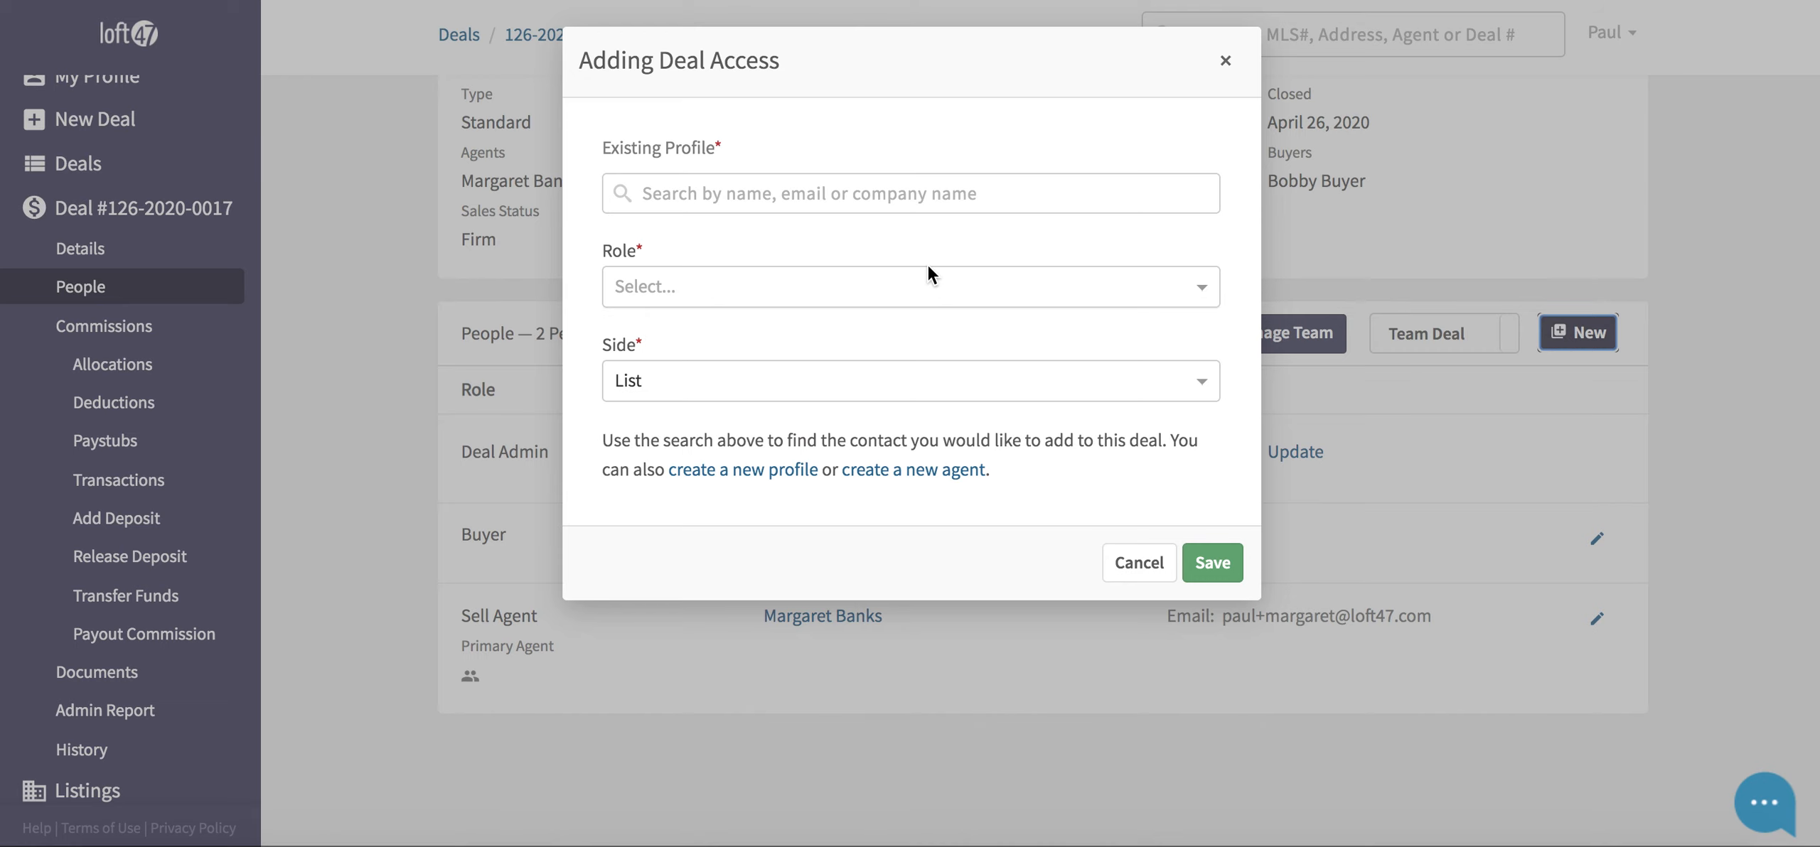
pyautogui.click(881, 196)
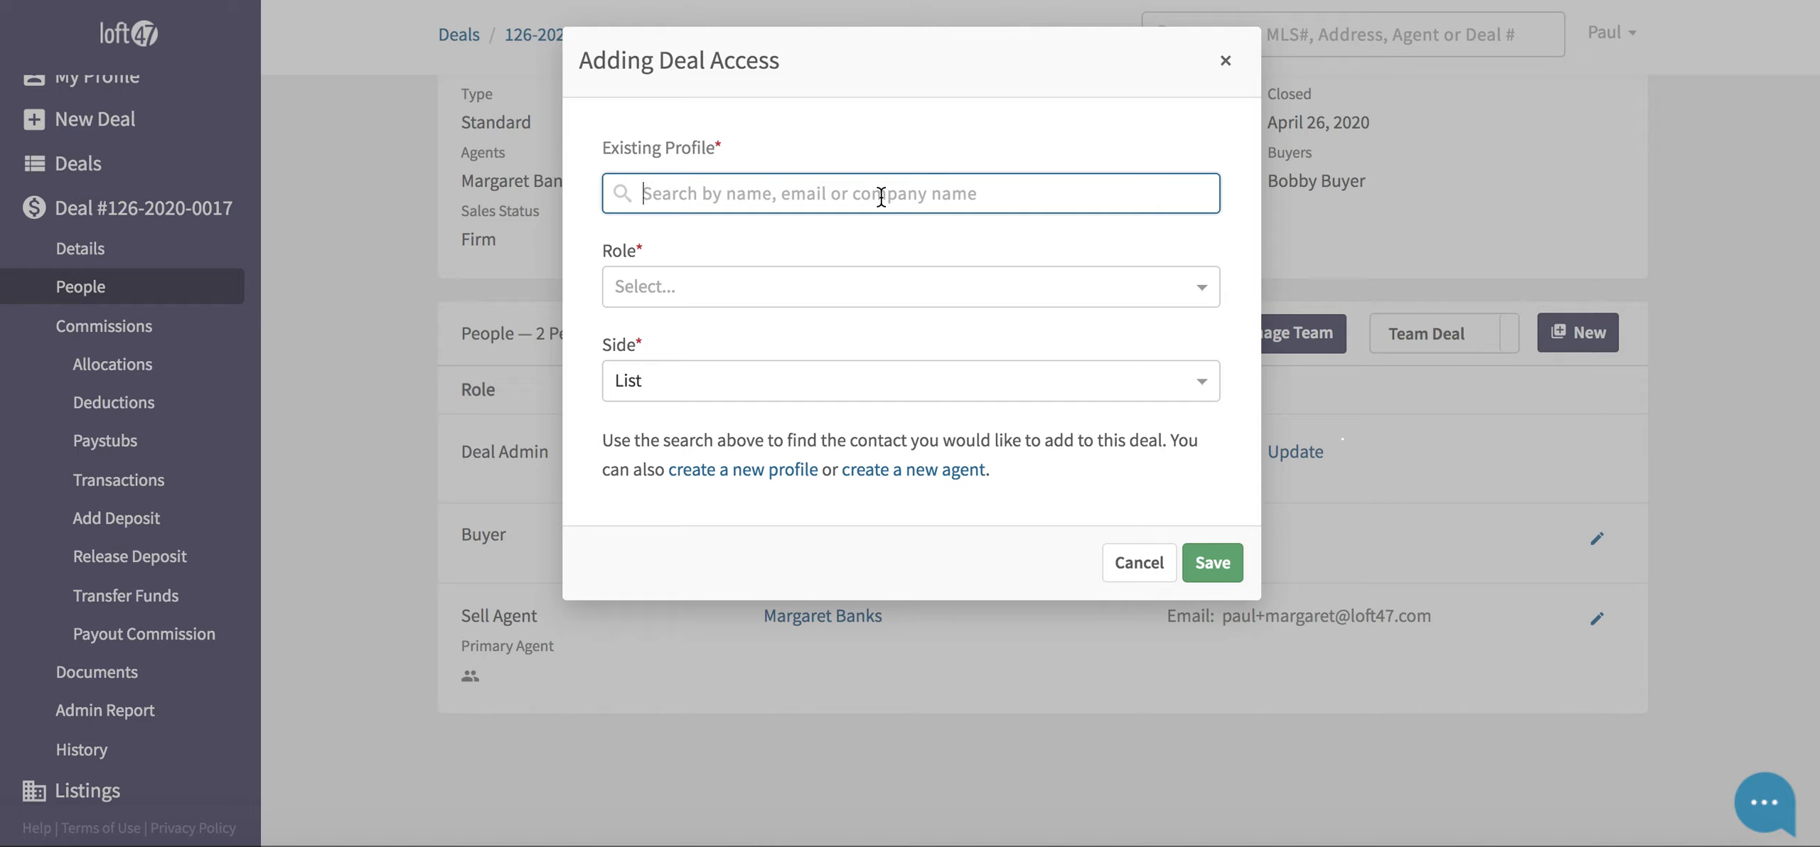
pyautogui.write('step')
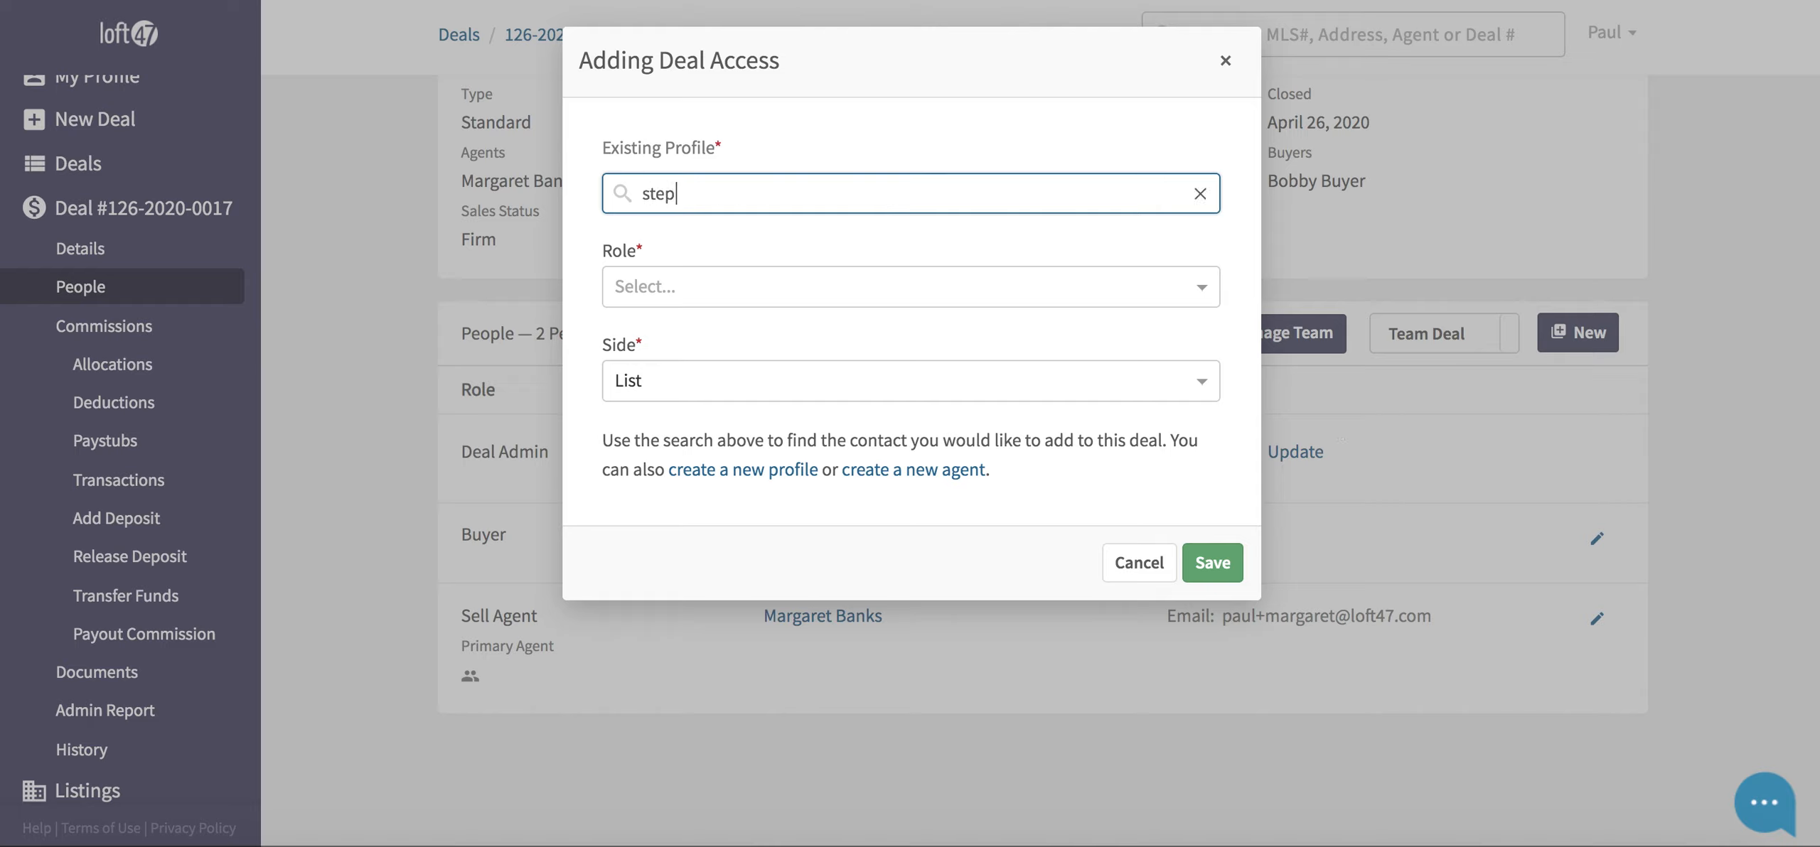
pyautogui.write('hanie')
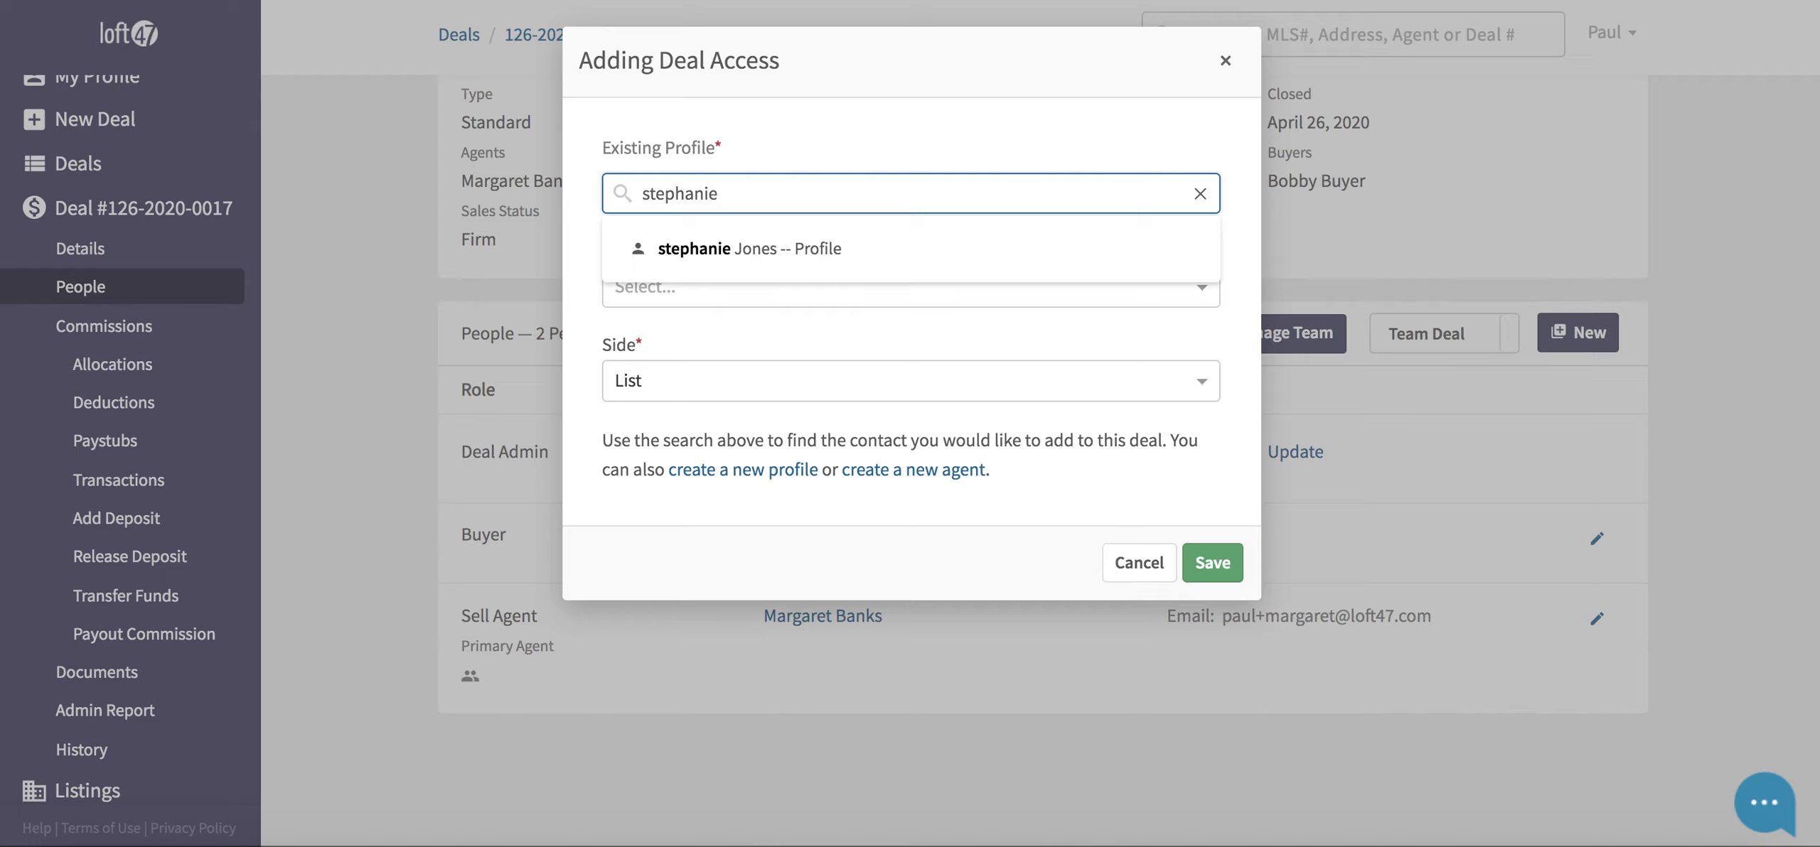
pyautogui.press('BackSpace')
pyautogui.press('BackSpace')
pyautogui.press('BackSpace')
pyautogui.press('BackSpace')
pyautogui.press('BackSpace')
pyautogui.press('BackSpace')
pyautogui.press('BackSpace')
pyautogui.press('BackSpace')
pyautogui.press('BackSpace')
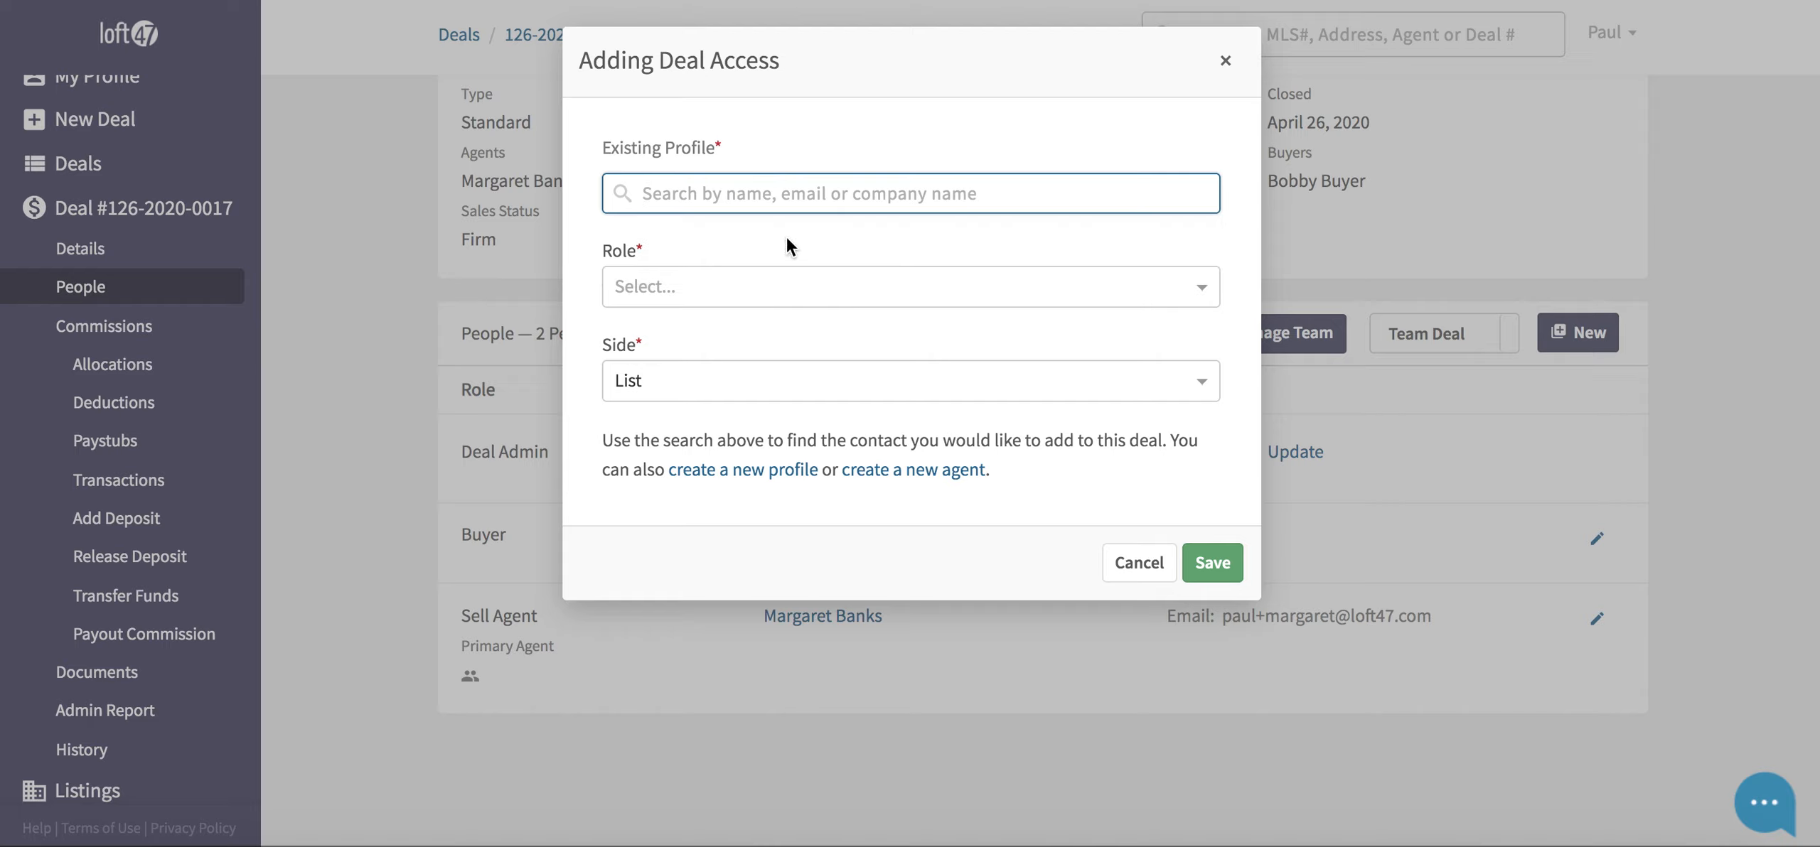
pyautogui.click(708, 284)
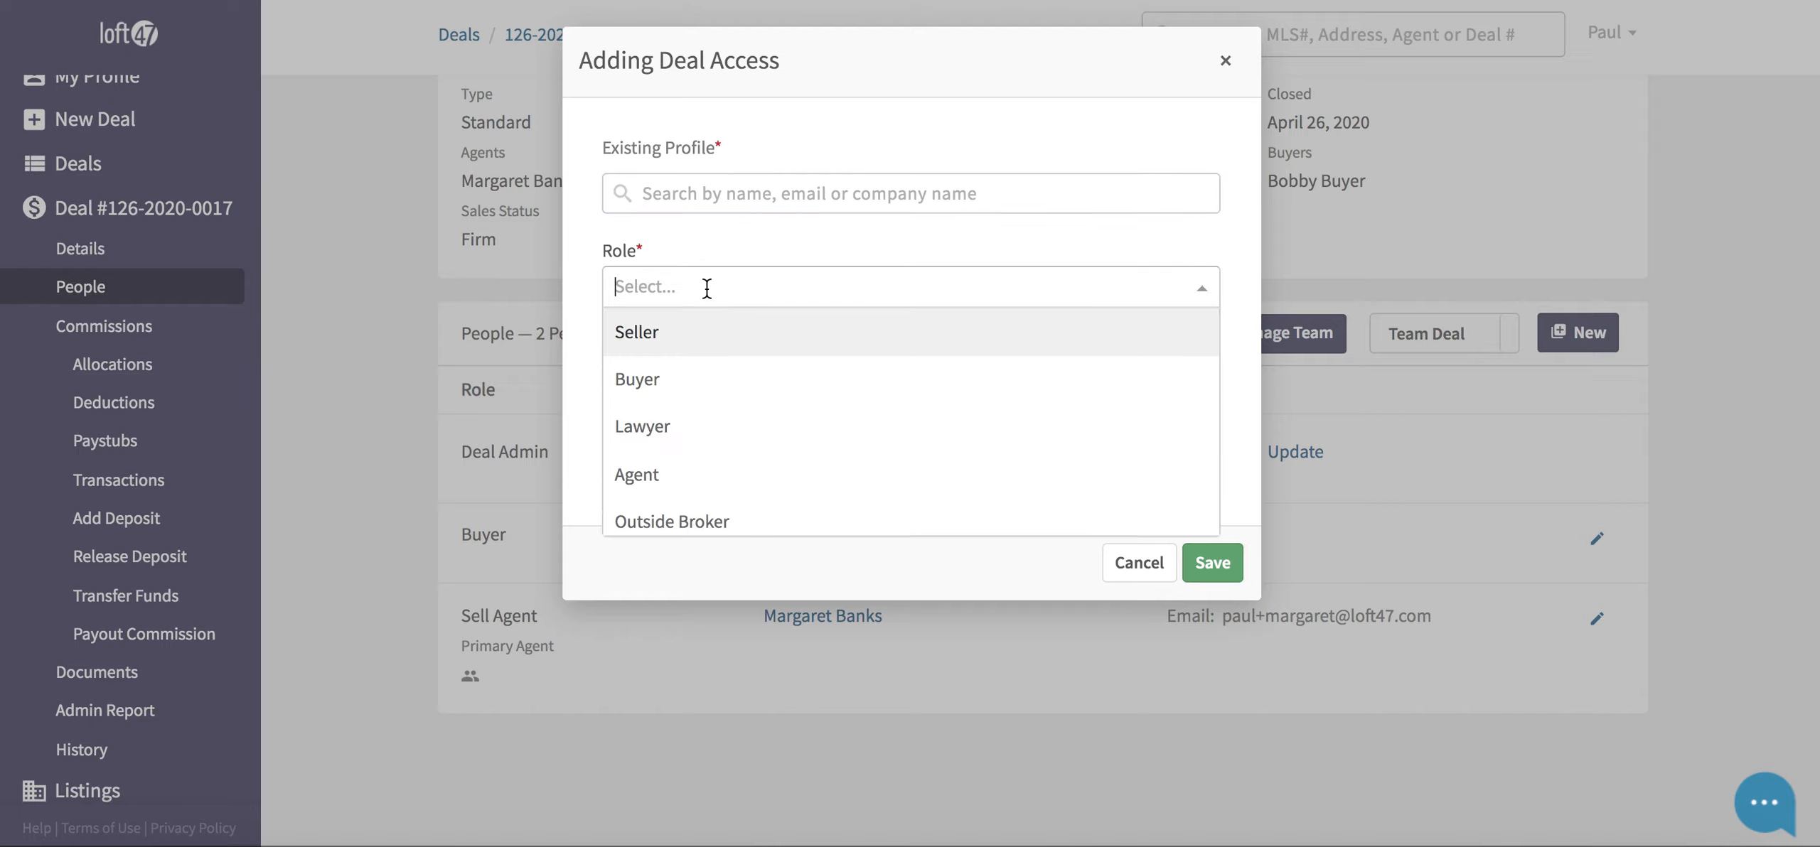
pyautogui.click(673, 346)
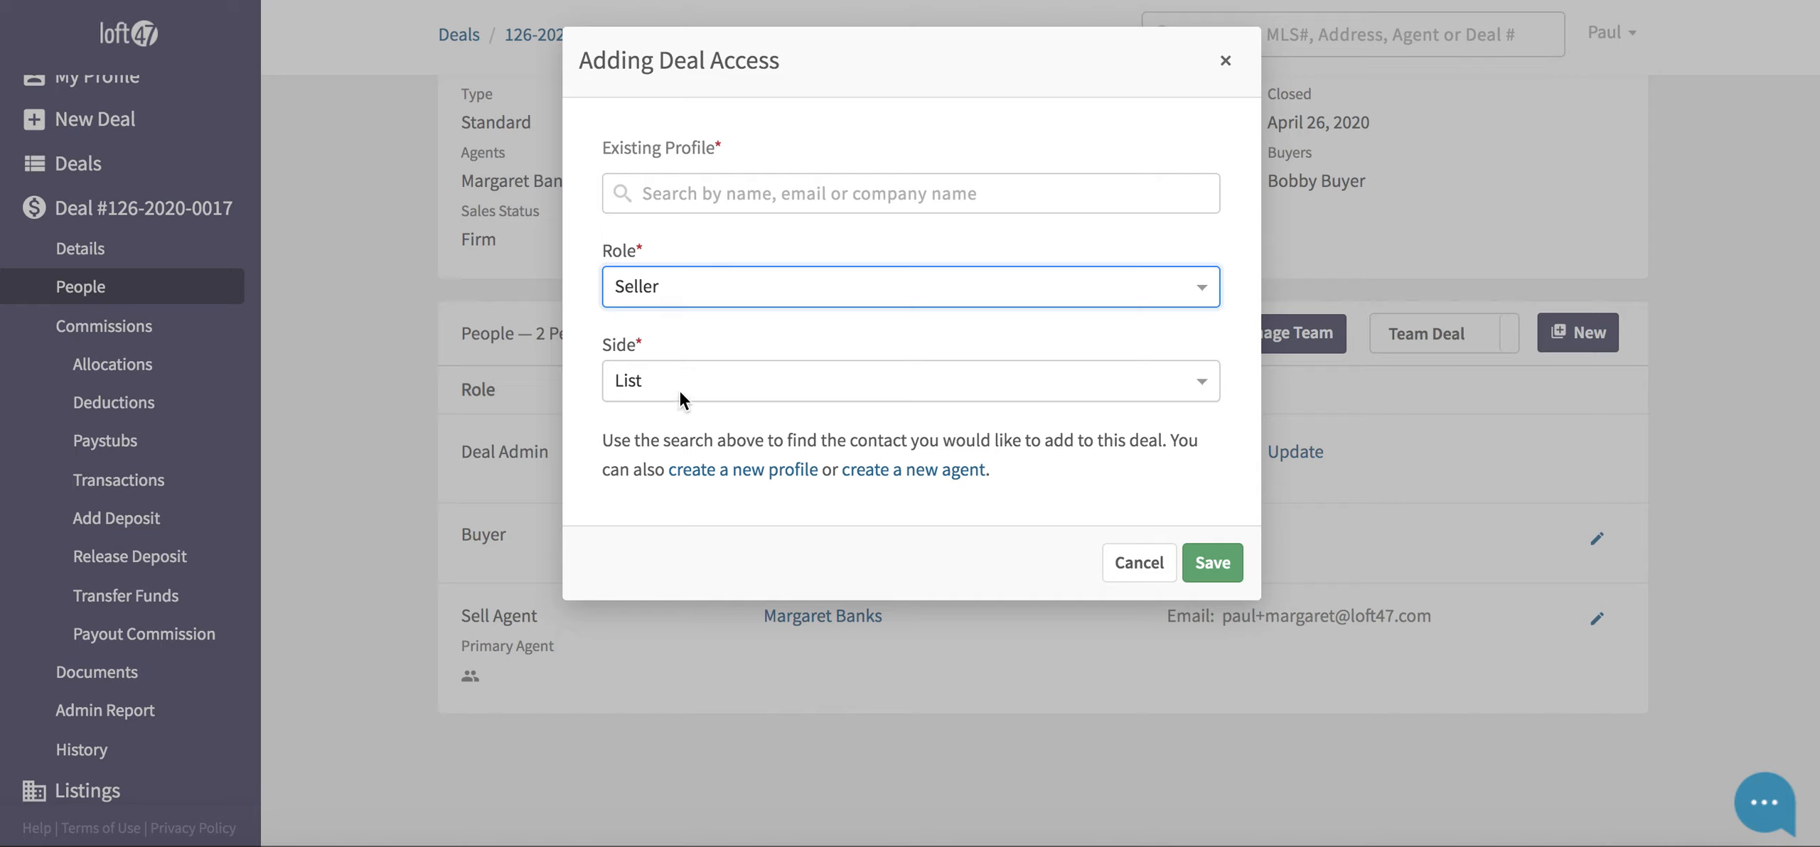
# - Create a new profile of type Contact and enter the seller's full name as Profile Name
pyautogui.click(715, 482)
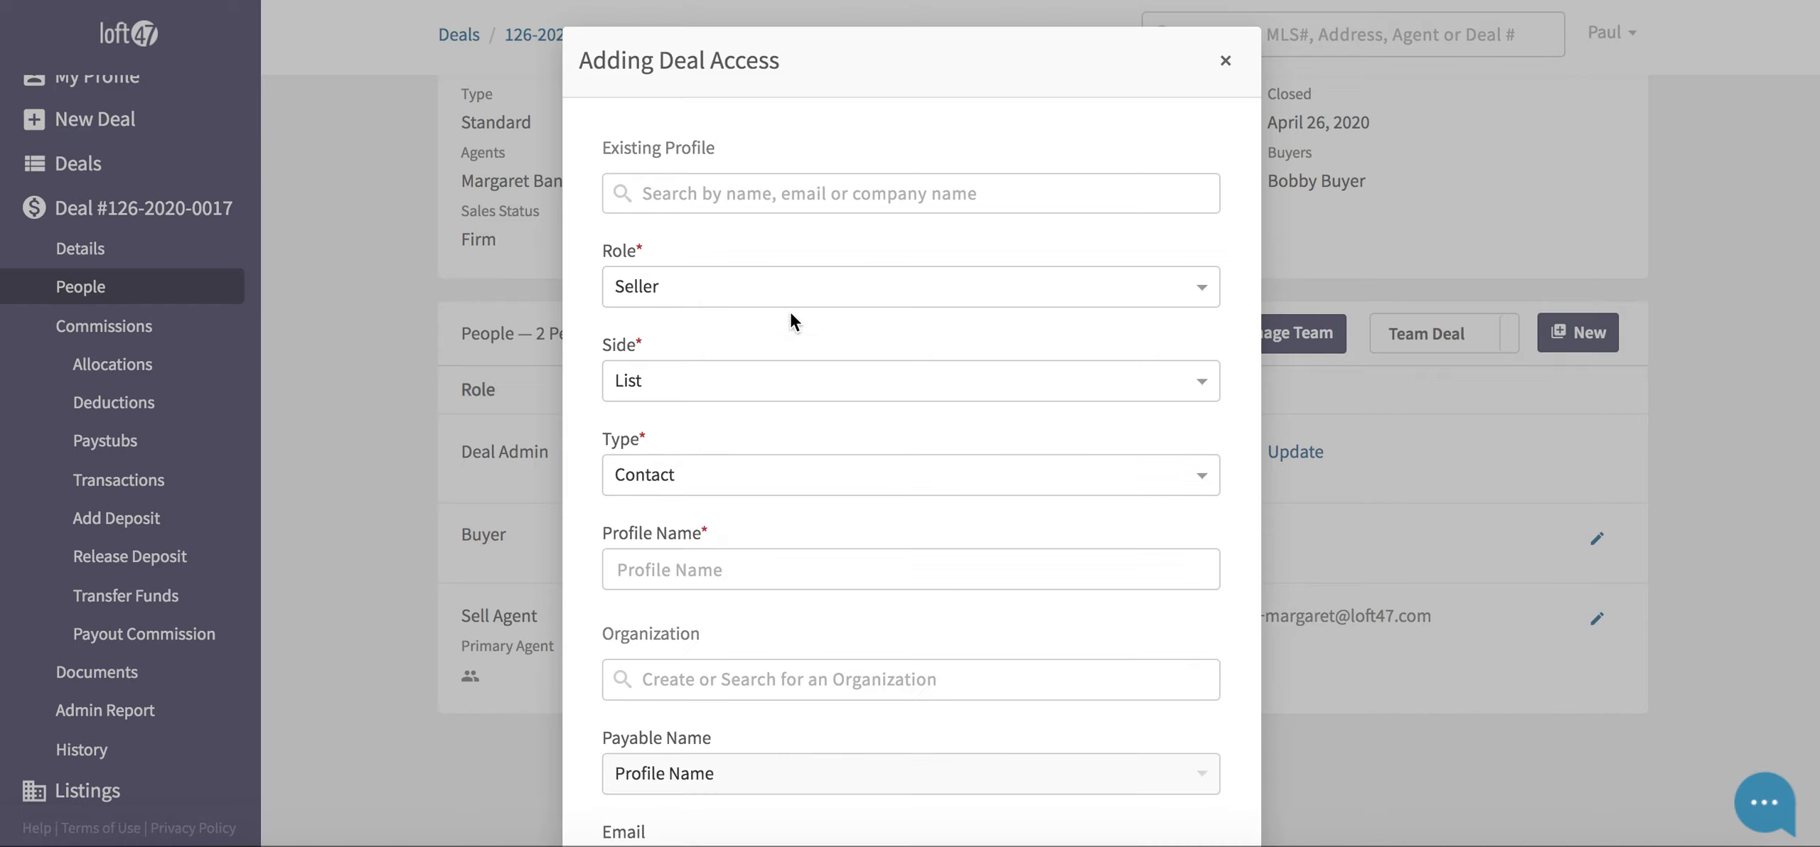
pyautogui.scroll(-3, 792, 320)
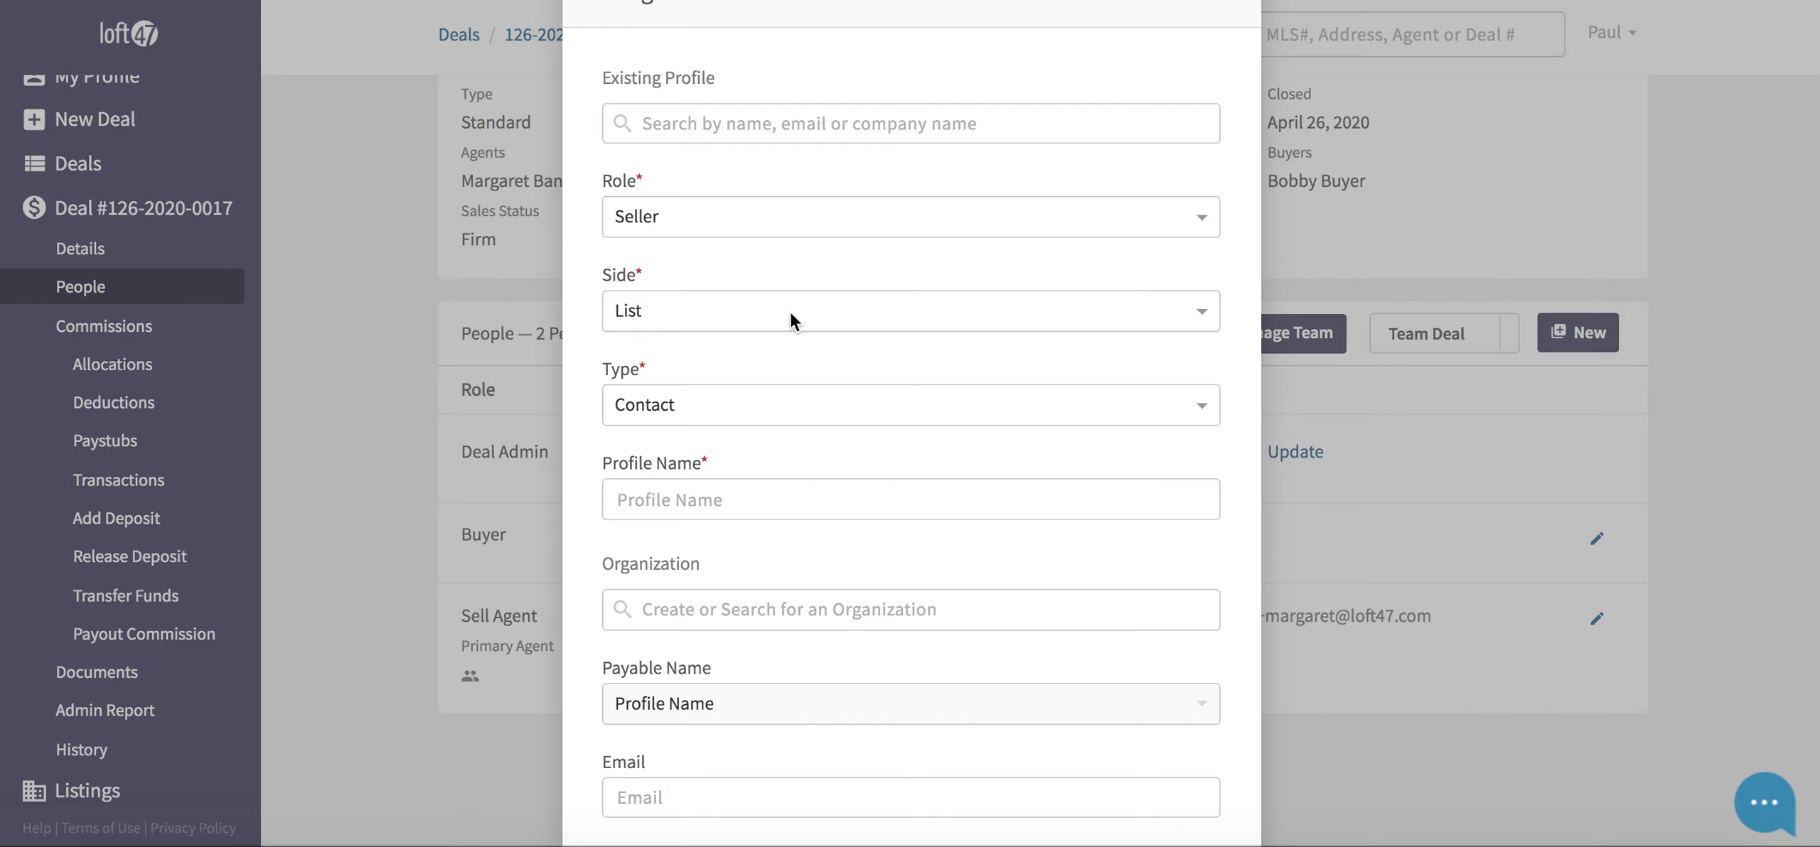
pyautogui.click(772, 359)
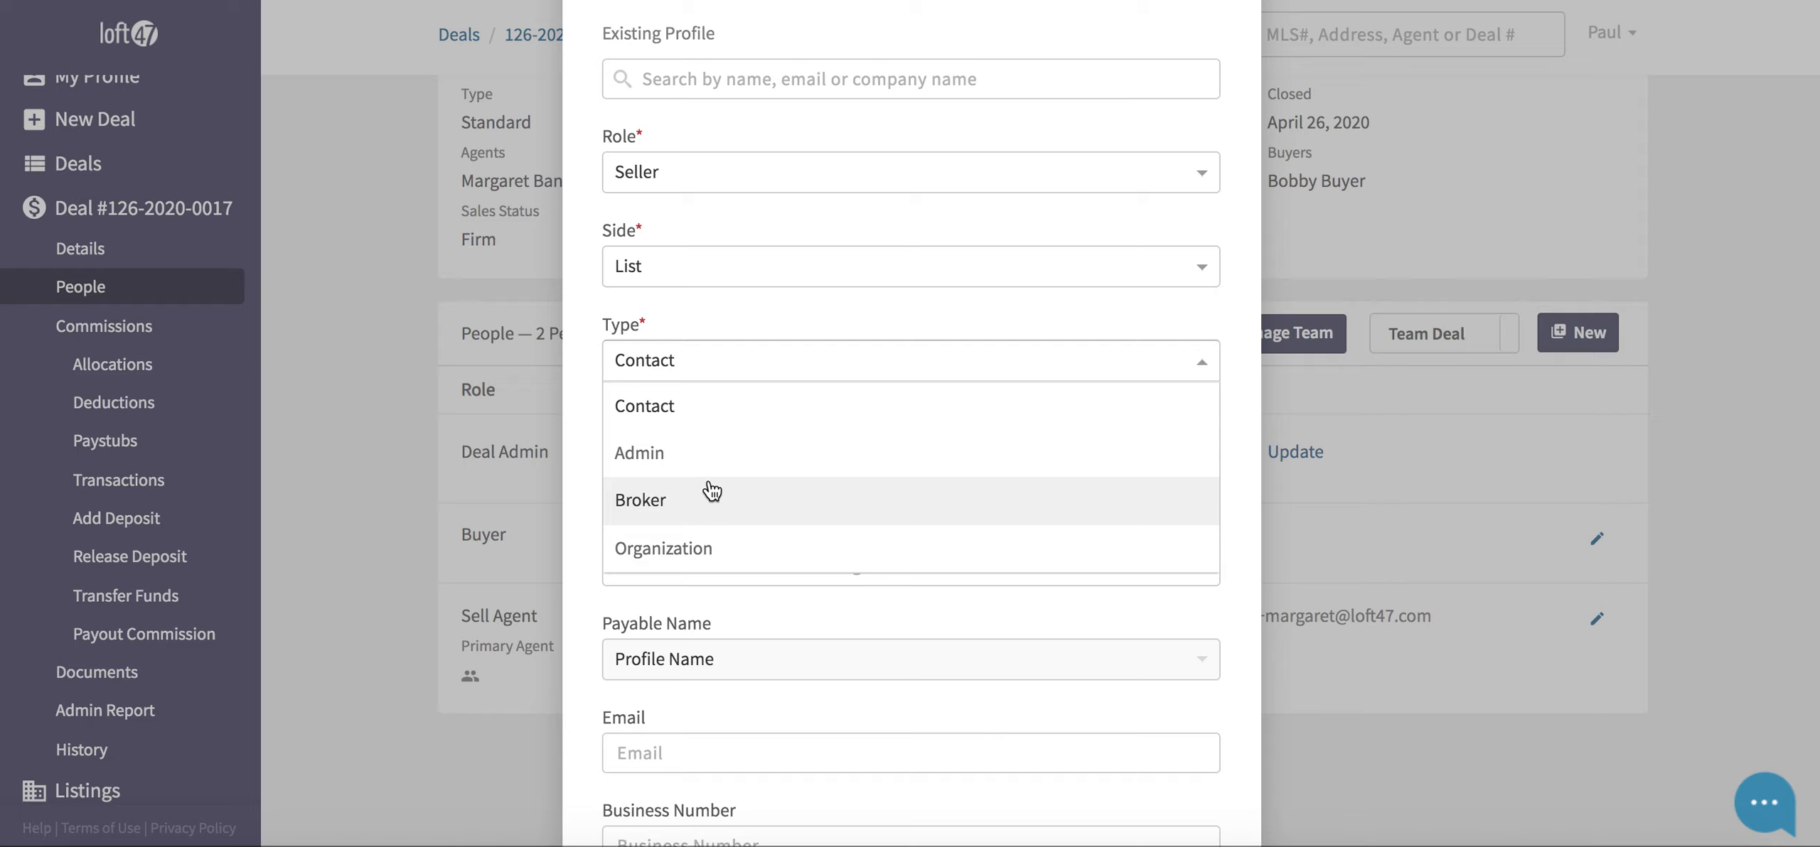
pyautogui.click(723, 408)
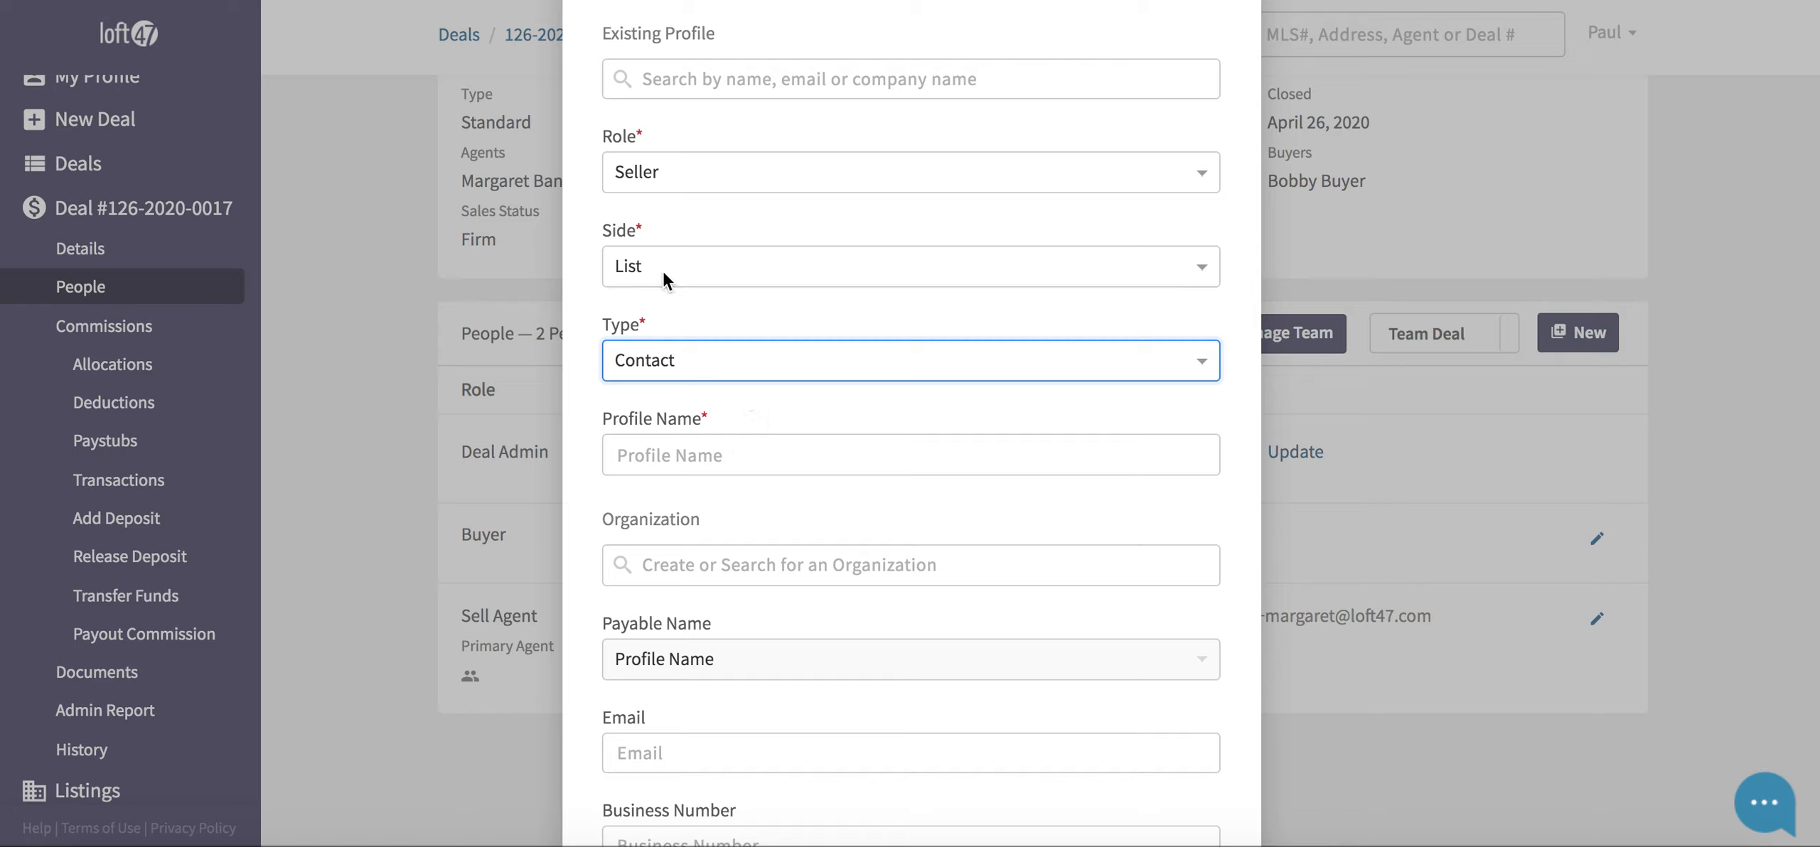
pyautogui.click(699, 462)
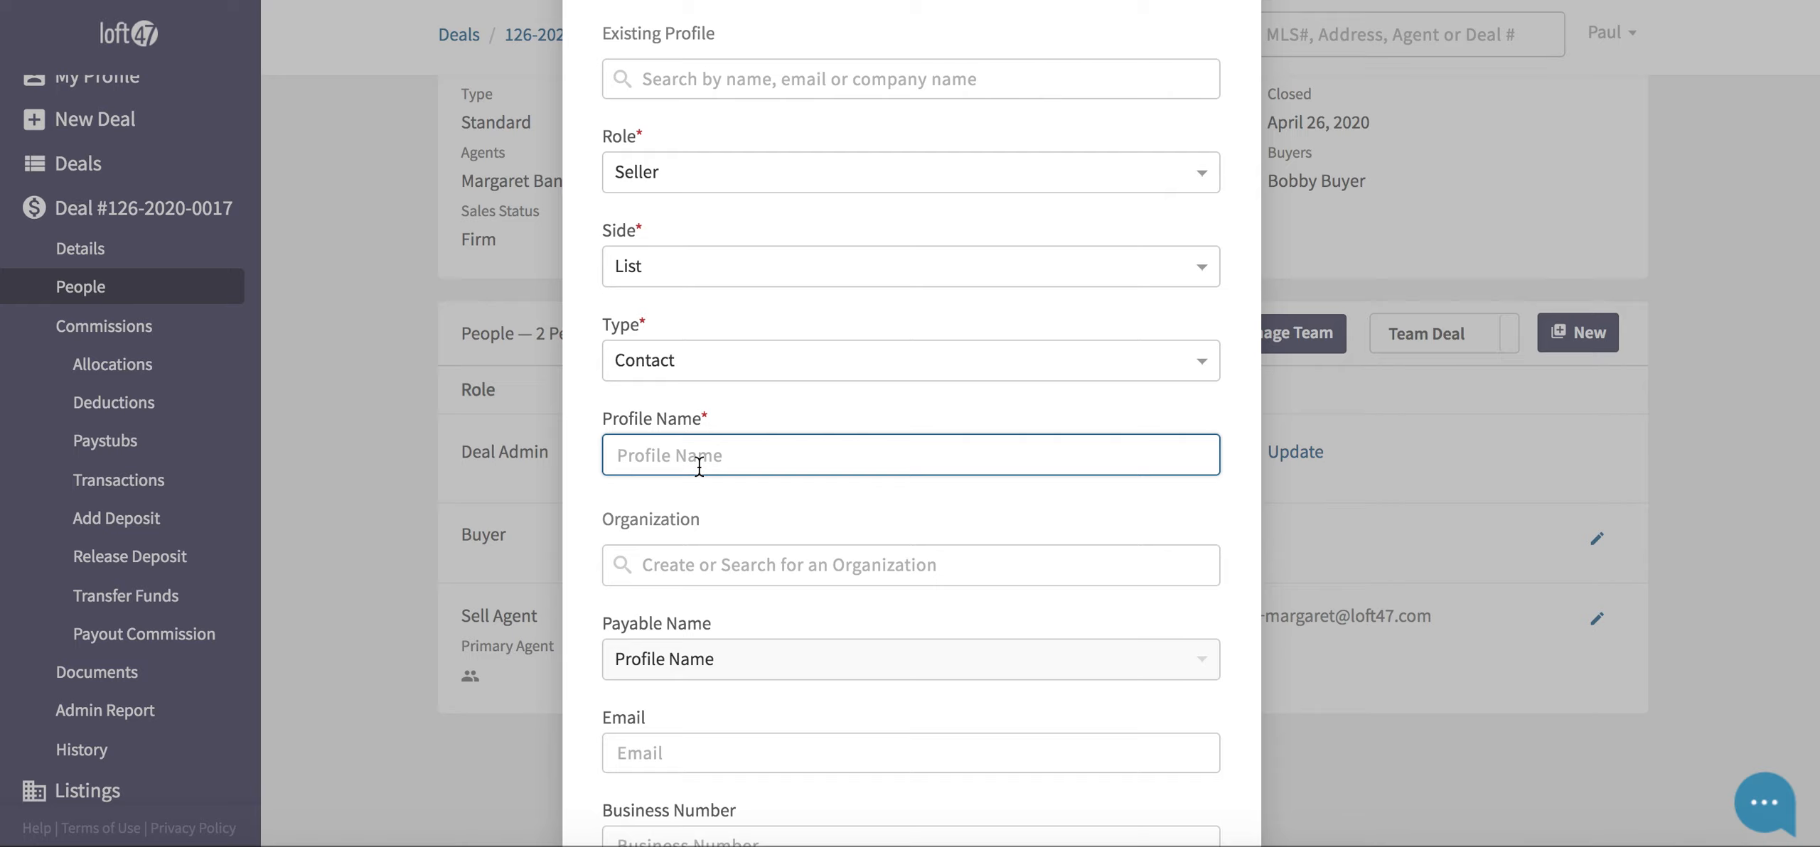
pyautogui.scroll(-1, 725, 490)
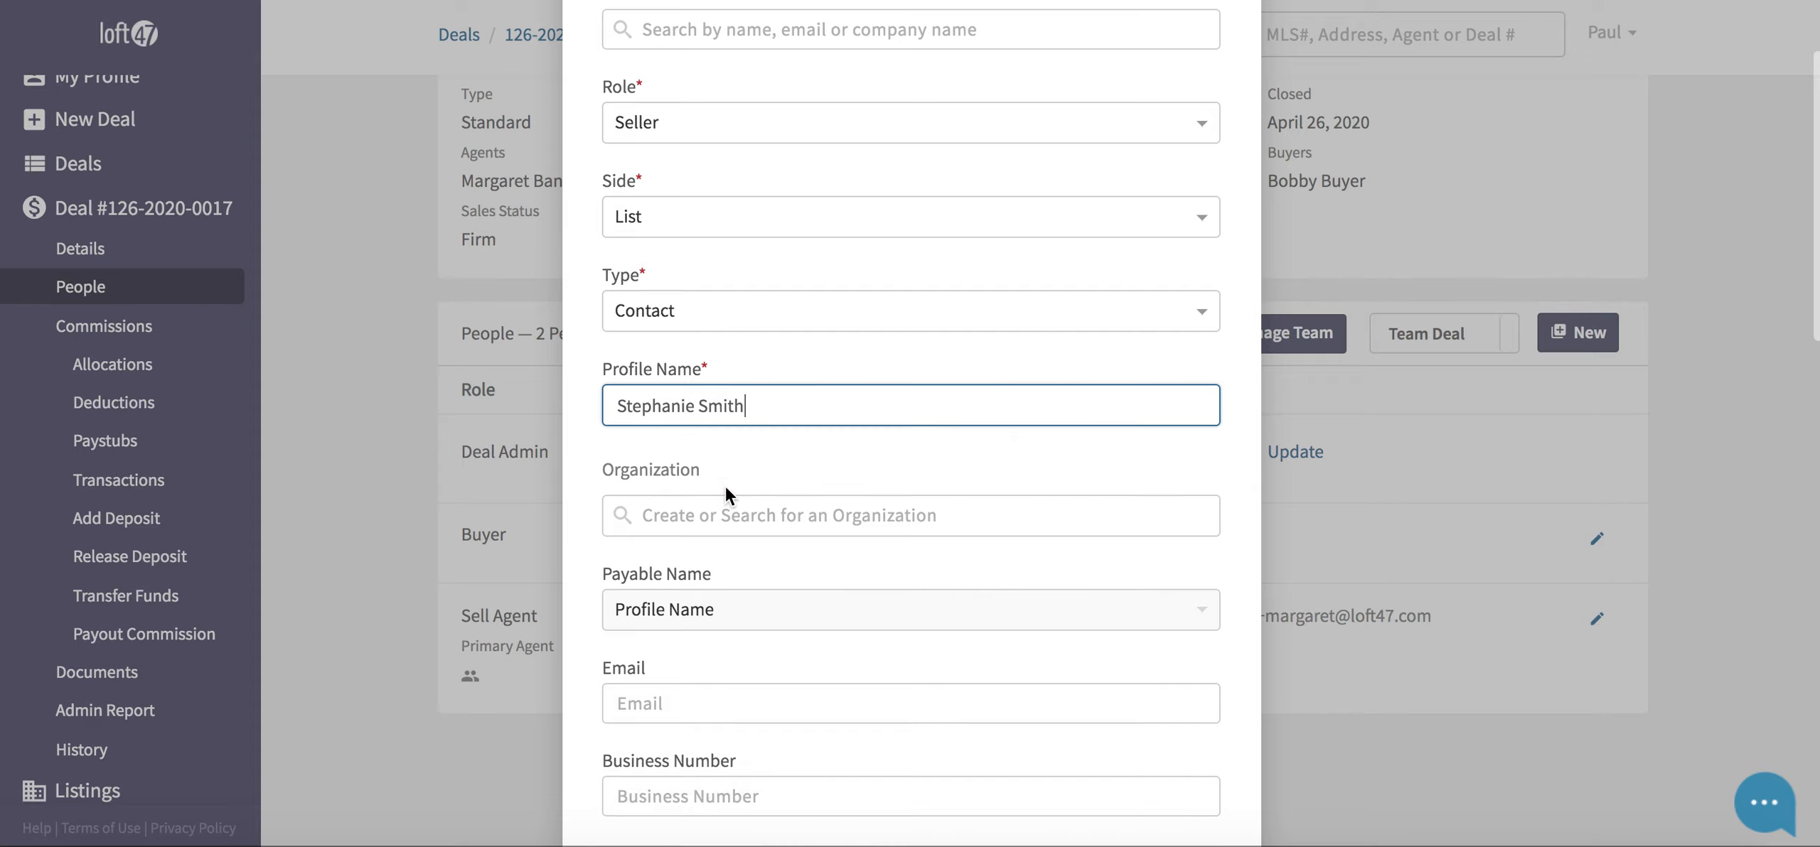
pyautogui.scroll(-3, 725, 486)
# - Search the Organization field for 'Realty', then clear that search
pyautogui.click(887, 429)
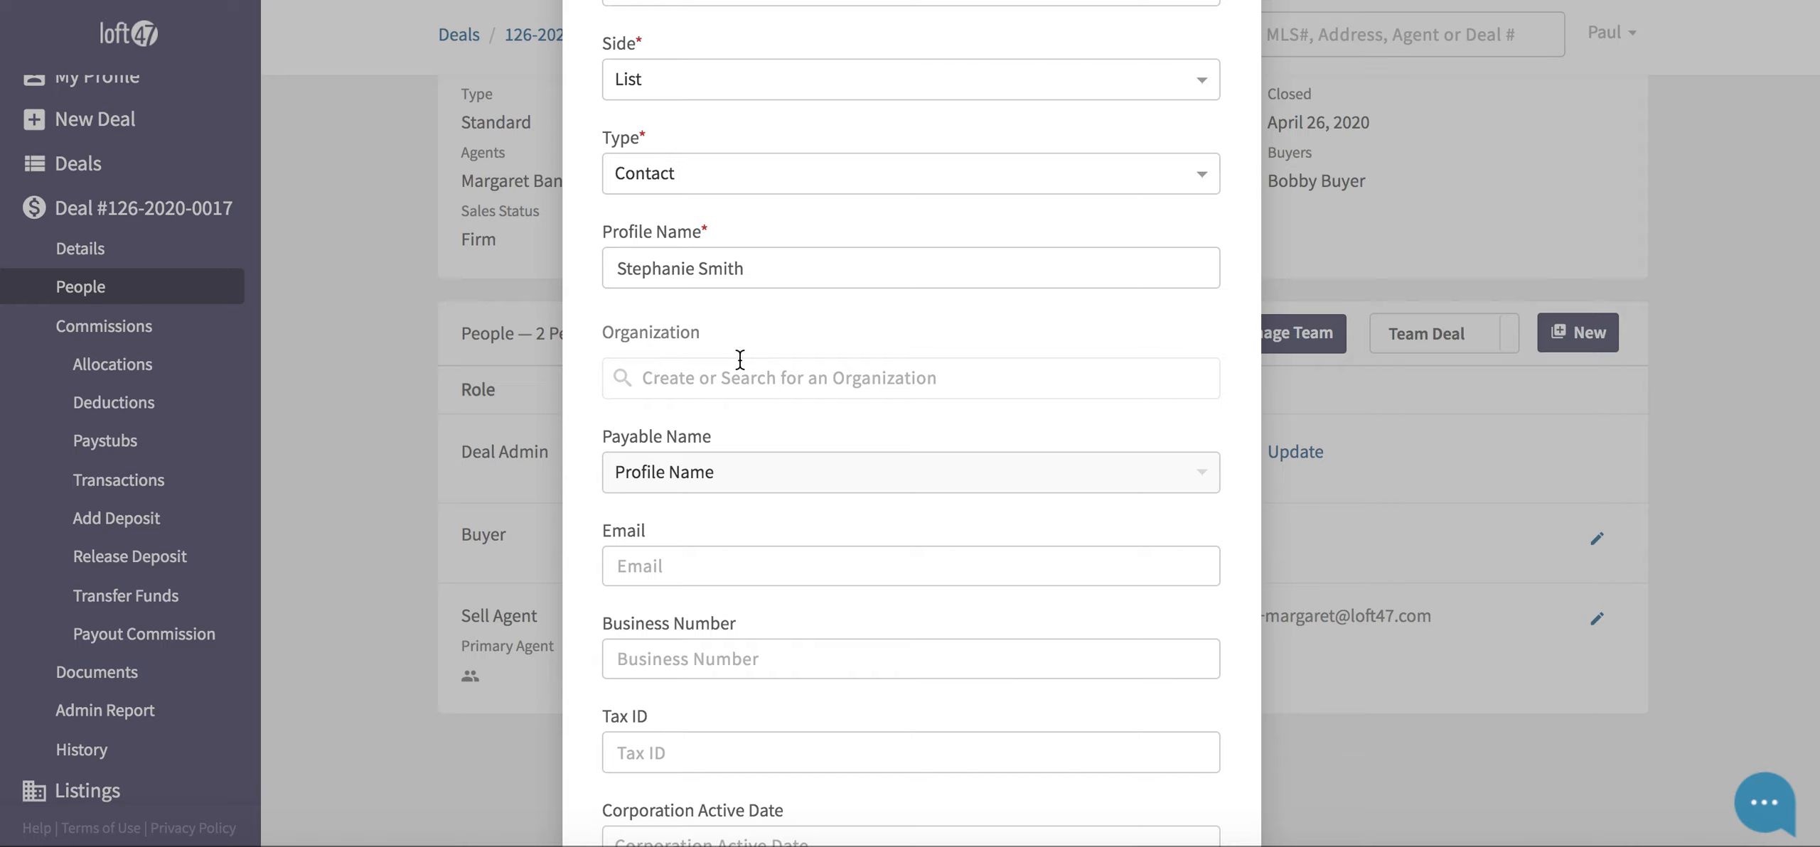
pyautogui.moveTo(731, 341); pyautogui.dragTo(574, 335)
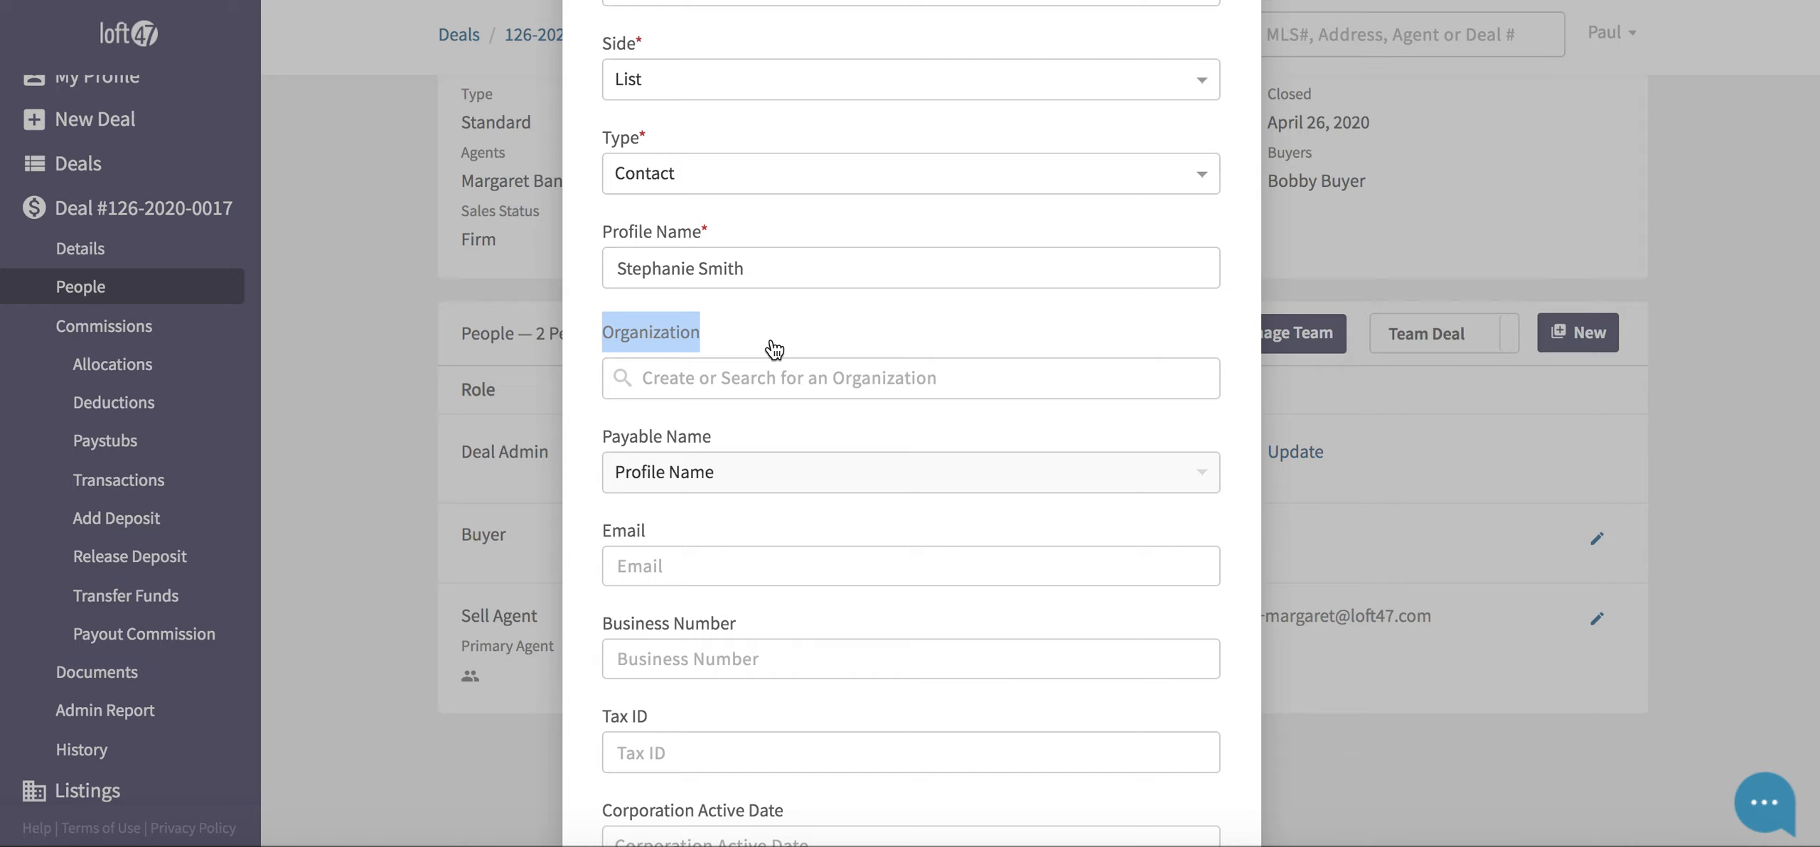
pyautogui.click(712, 379)
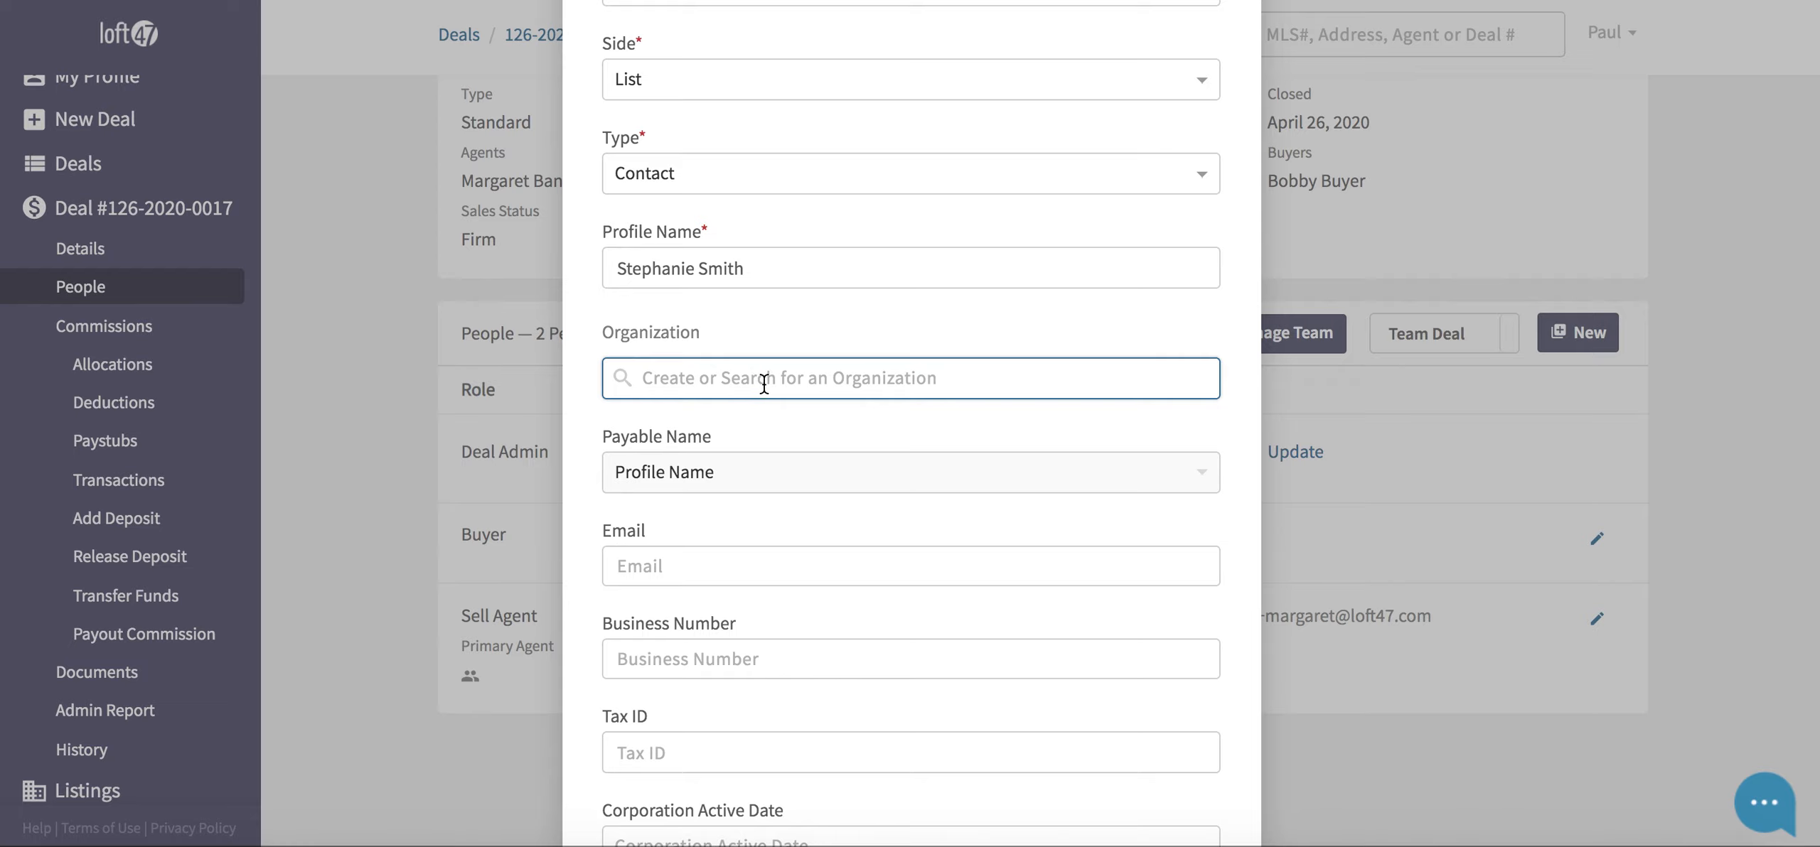
pyautogui.write('Realty')
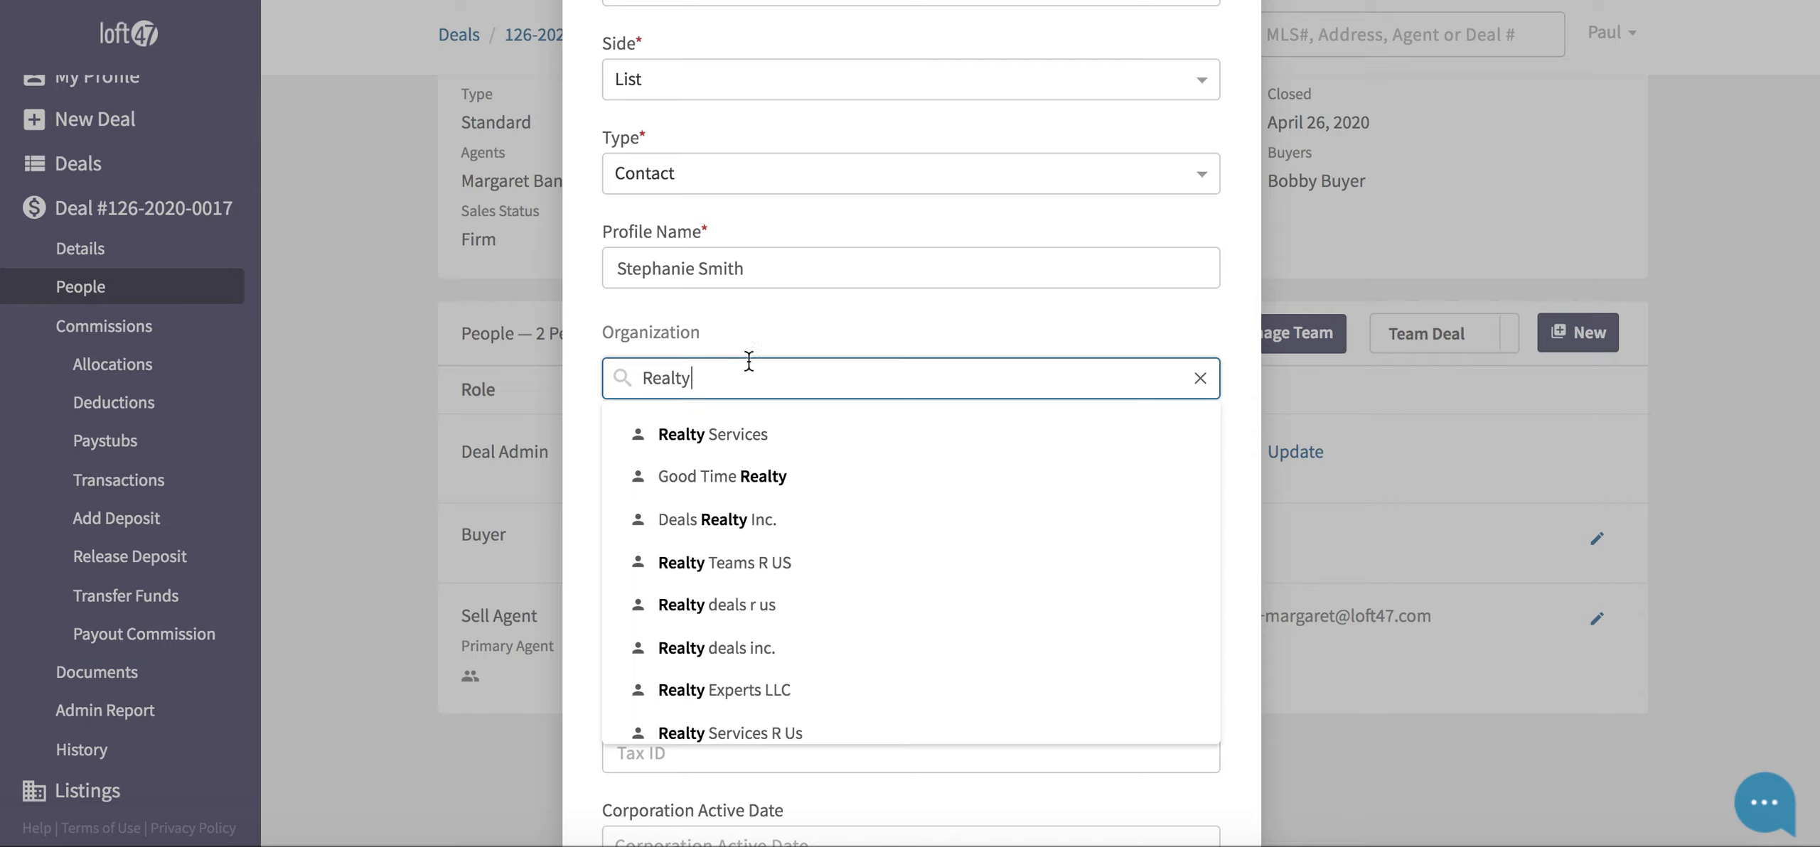
pyautogui.click(1200, 379)
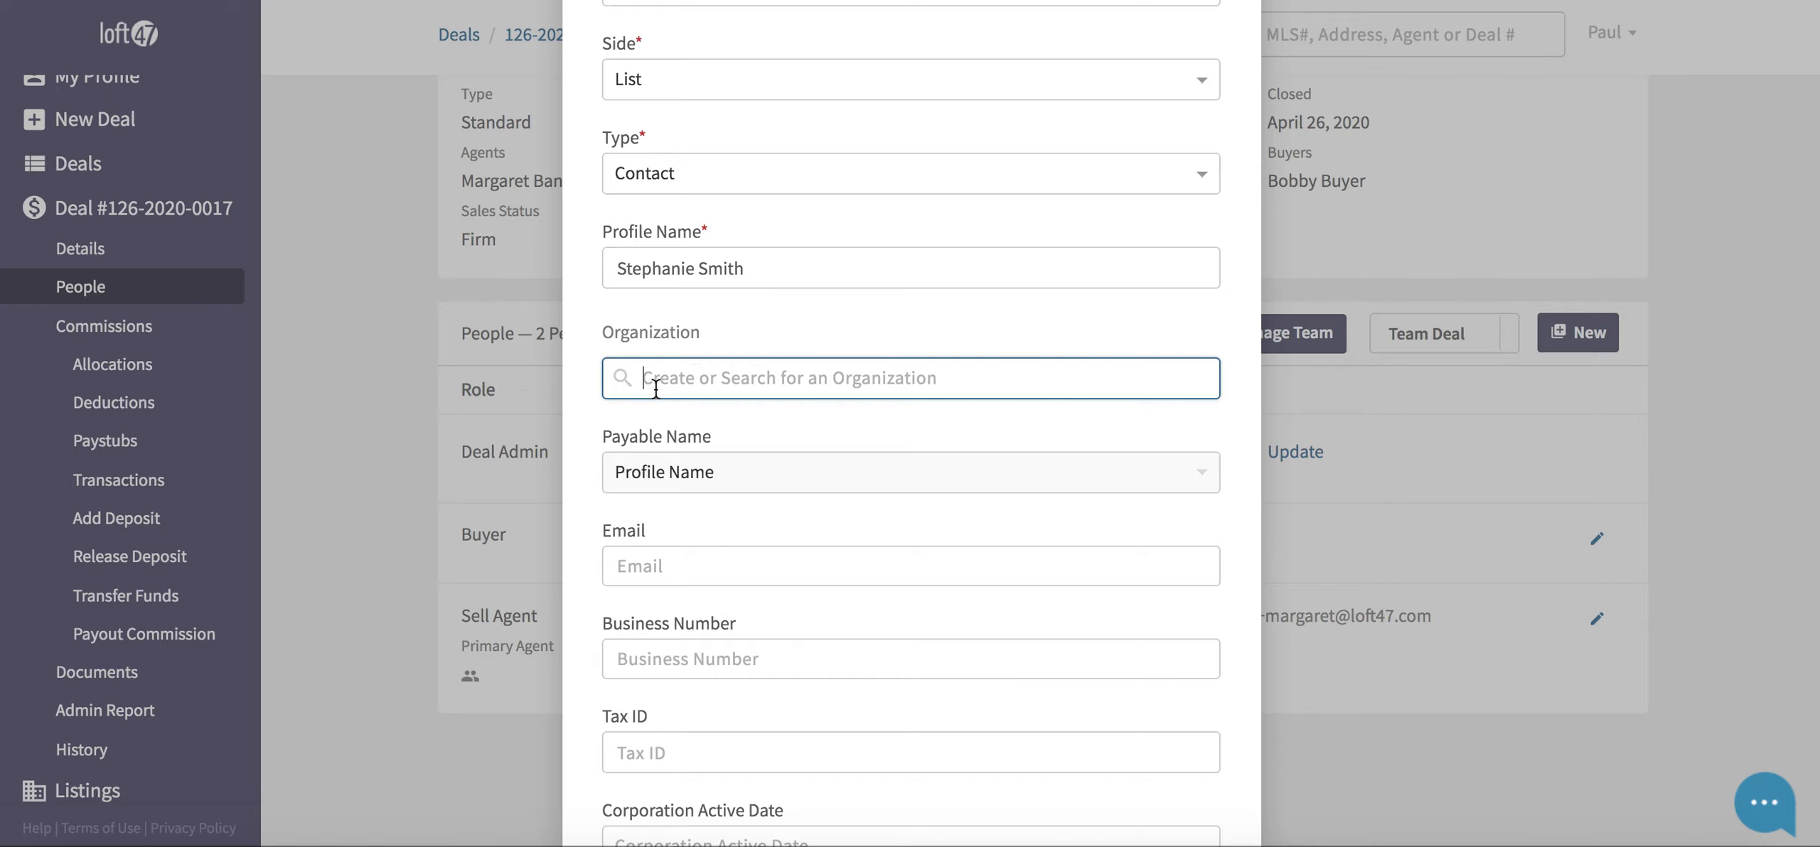
# - Save the new seller contact onto the deal from the bottom of the form
pyautogui.scroll(-1, 768, 355)
pyautogui.click(736, 462)
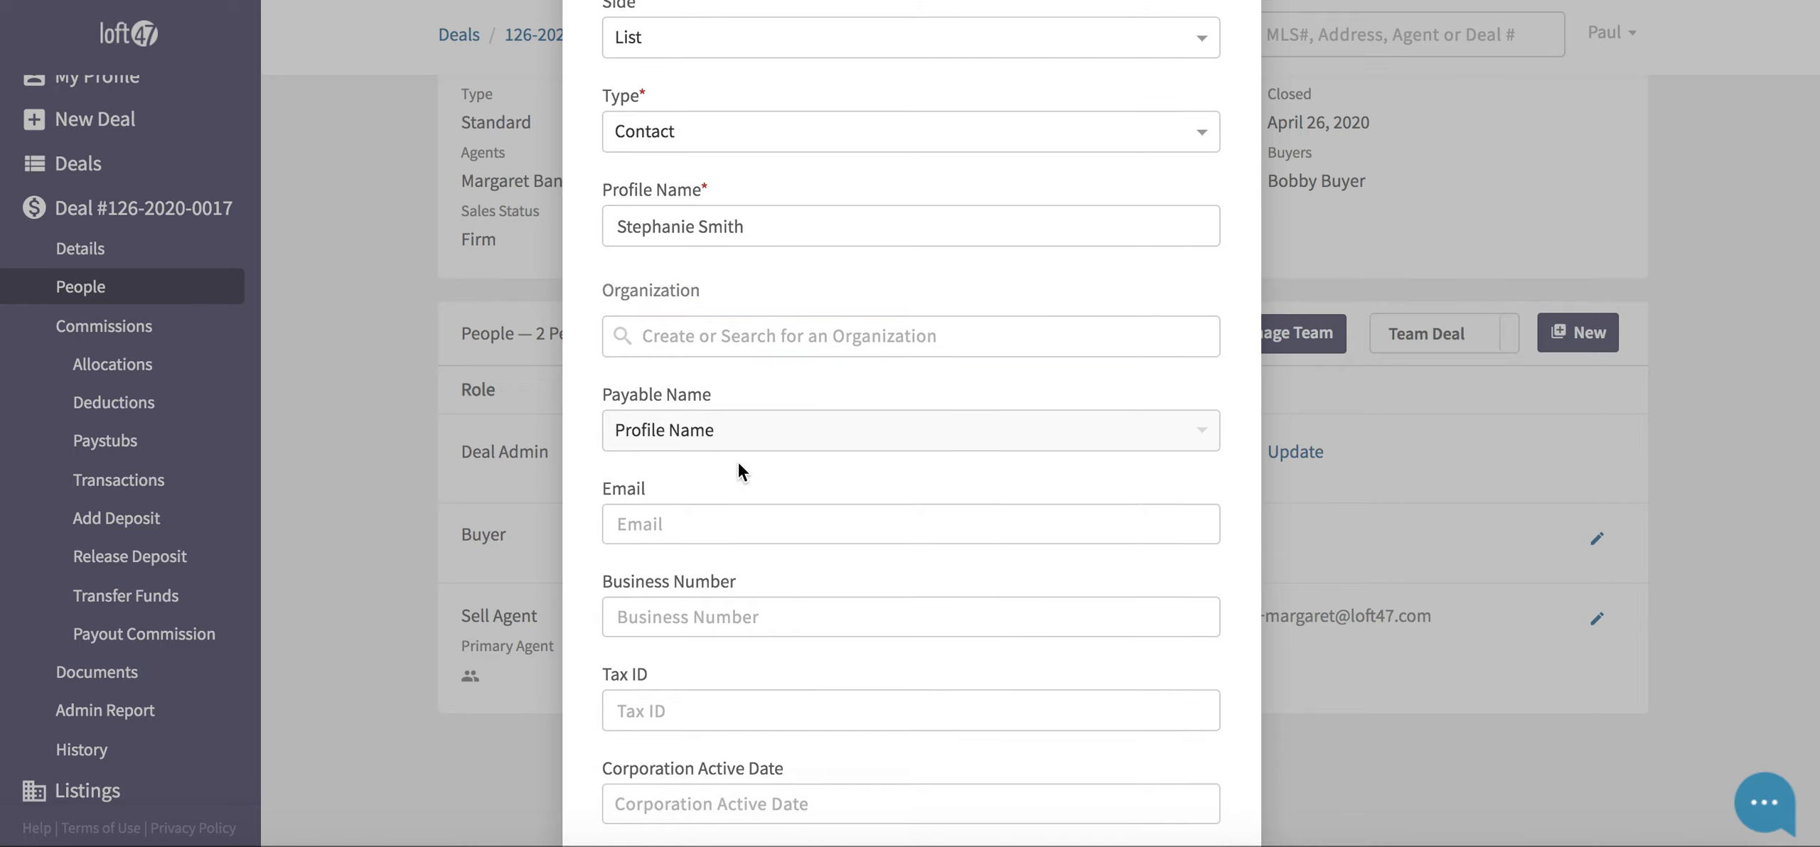
pyautogui.scroll(-5, 738, 464)
pyautogui.click(676, 310)
pyautogui.scroll(-8, 676, 310)
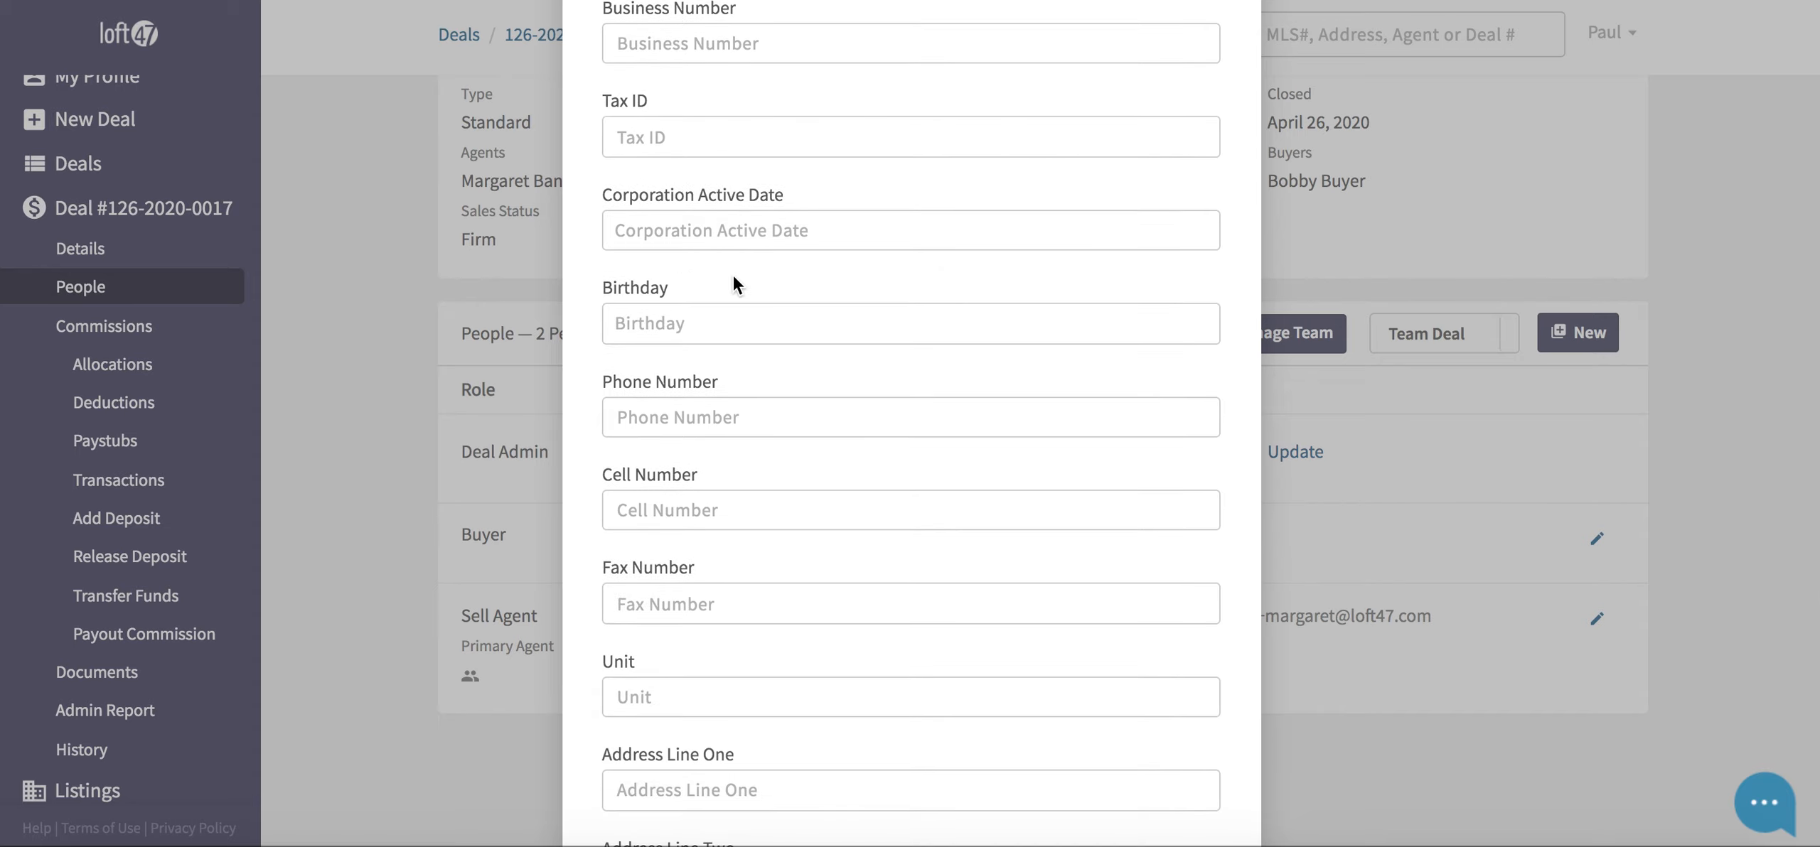
pyautogui.scroll(-6, 733, 276)
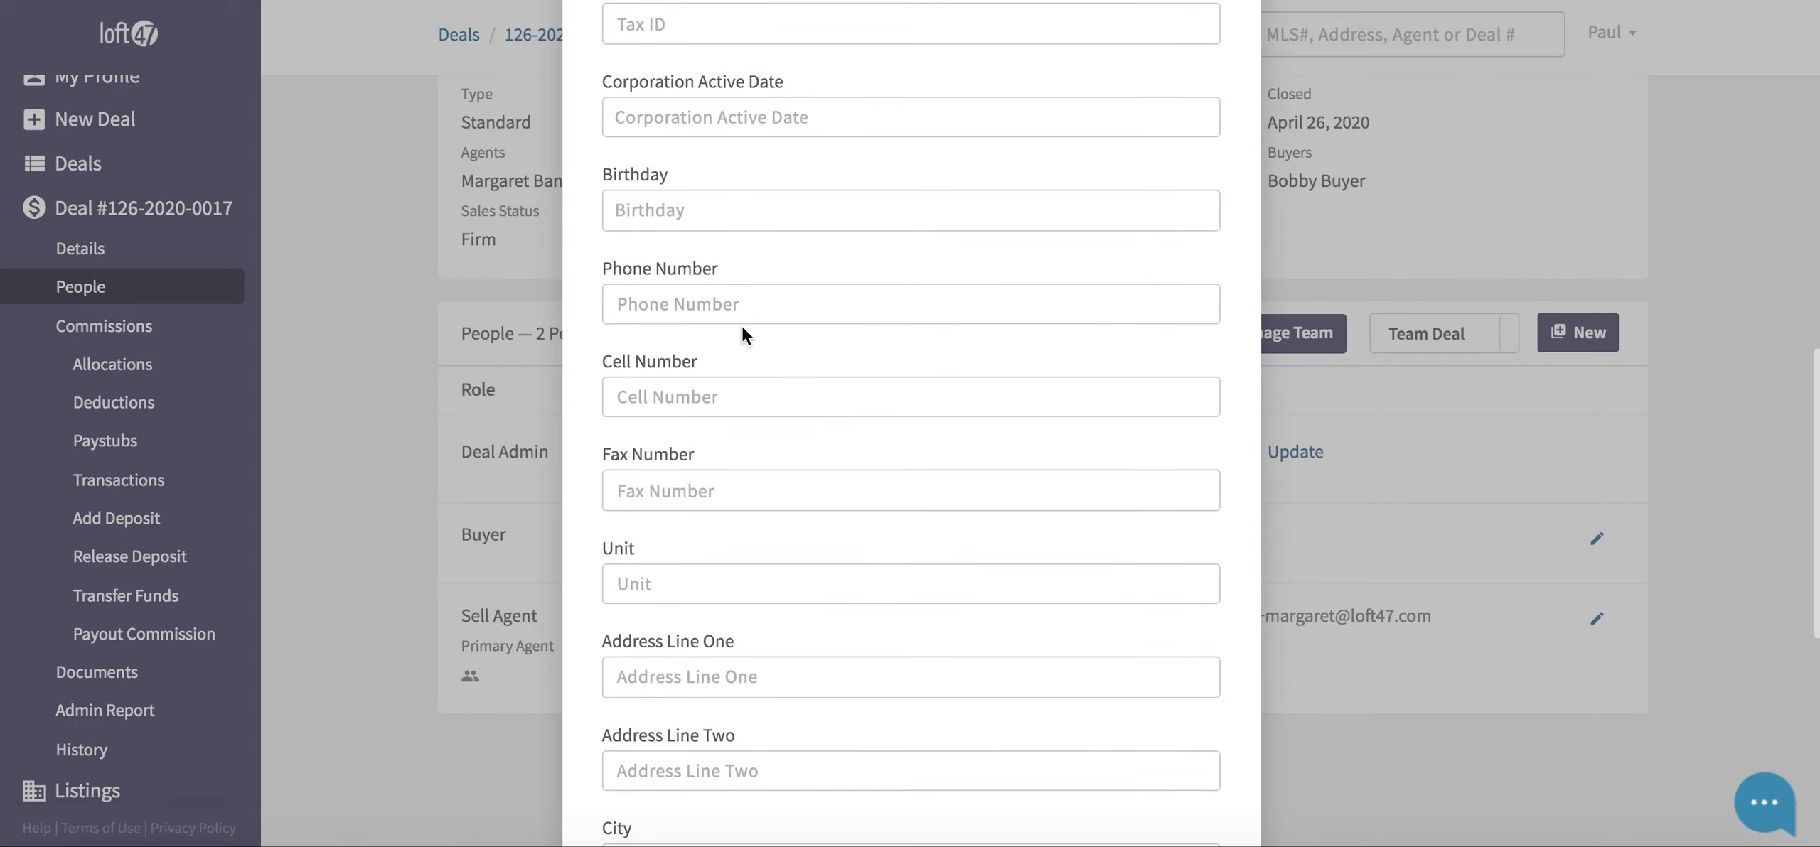
pyautogui.scroll(-10, 694, 225)
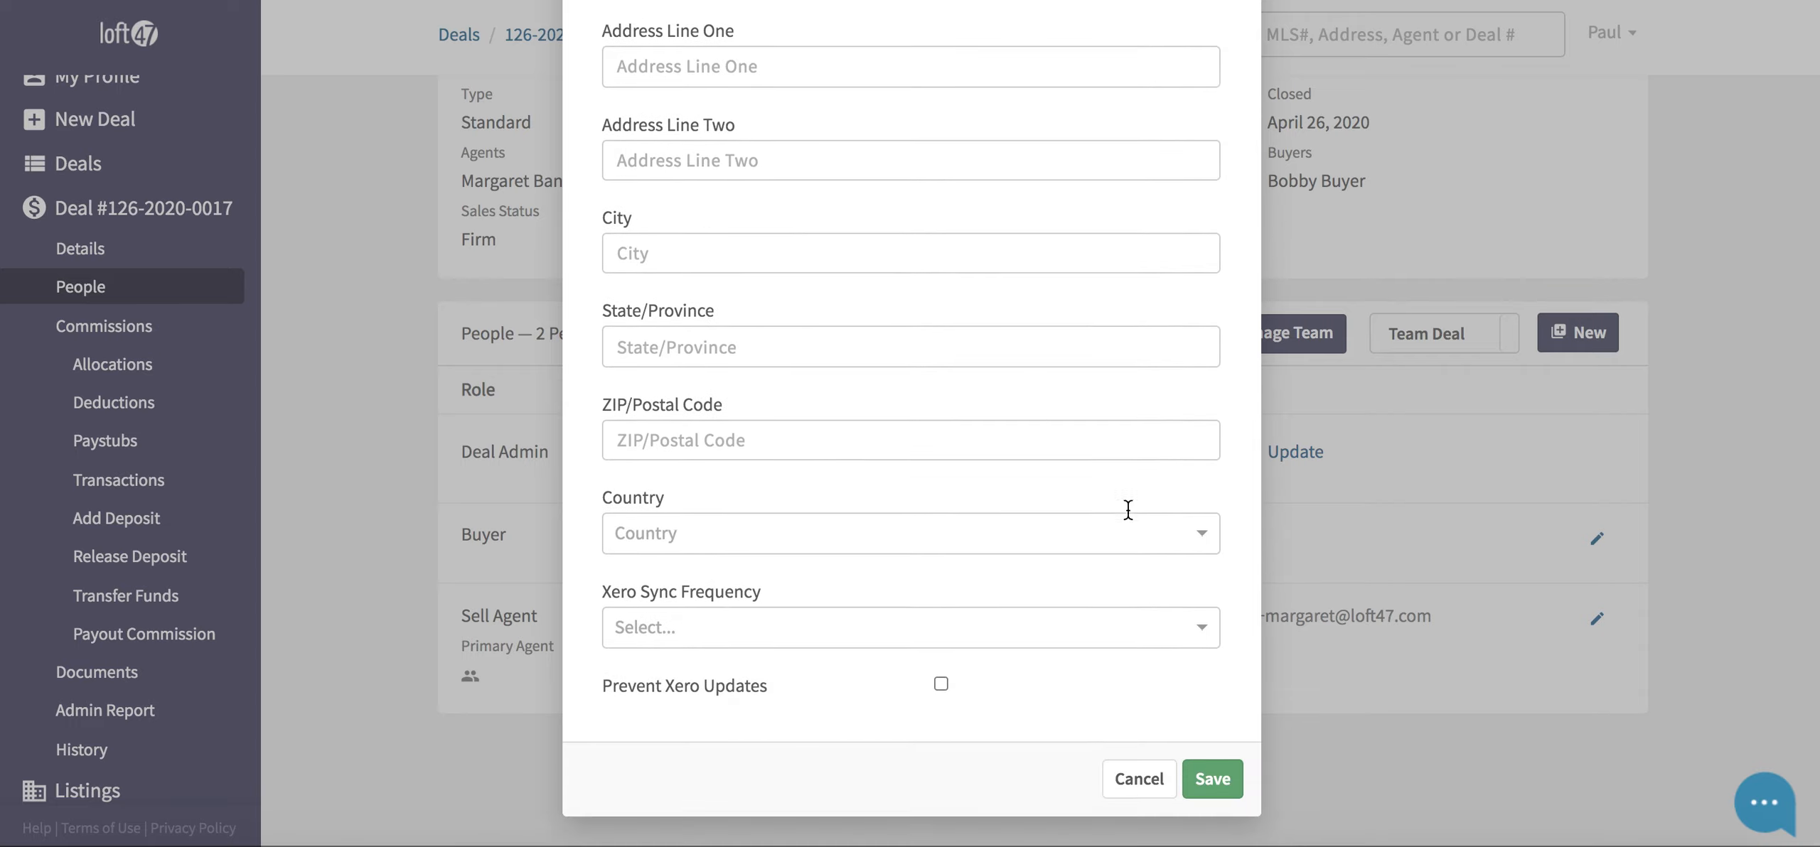
pyautogui.click(1225, 779)
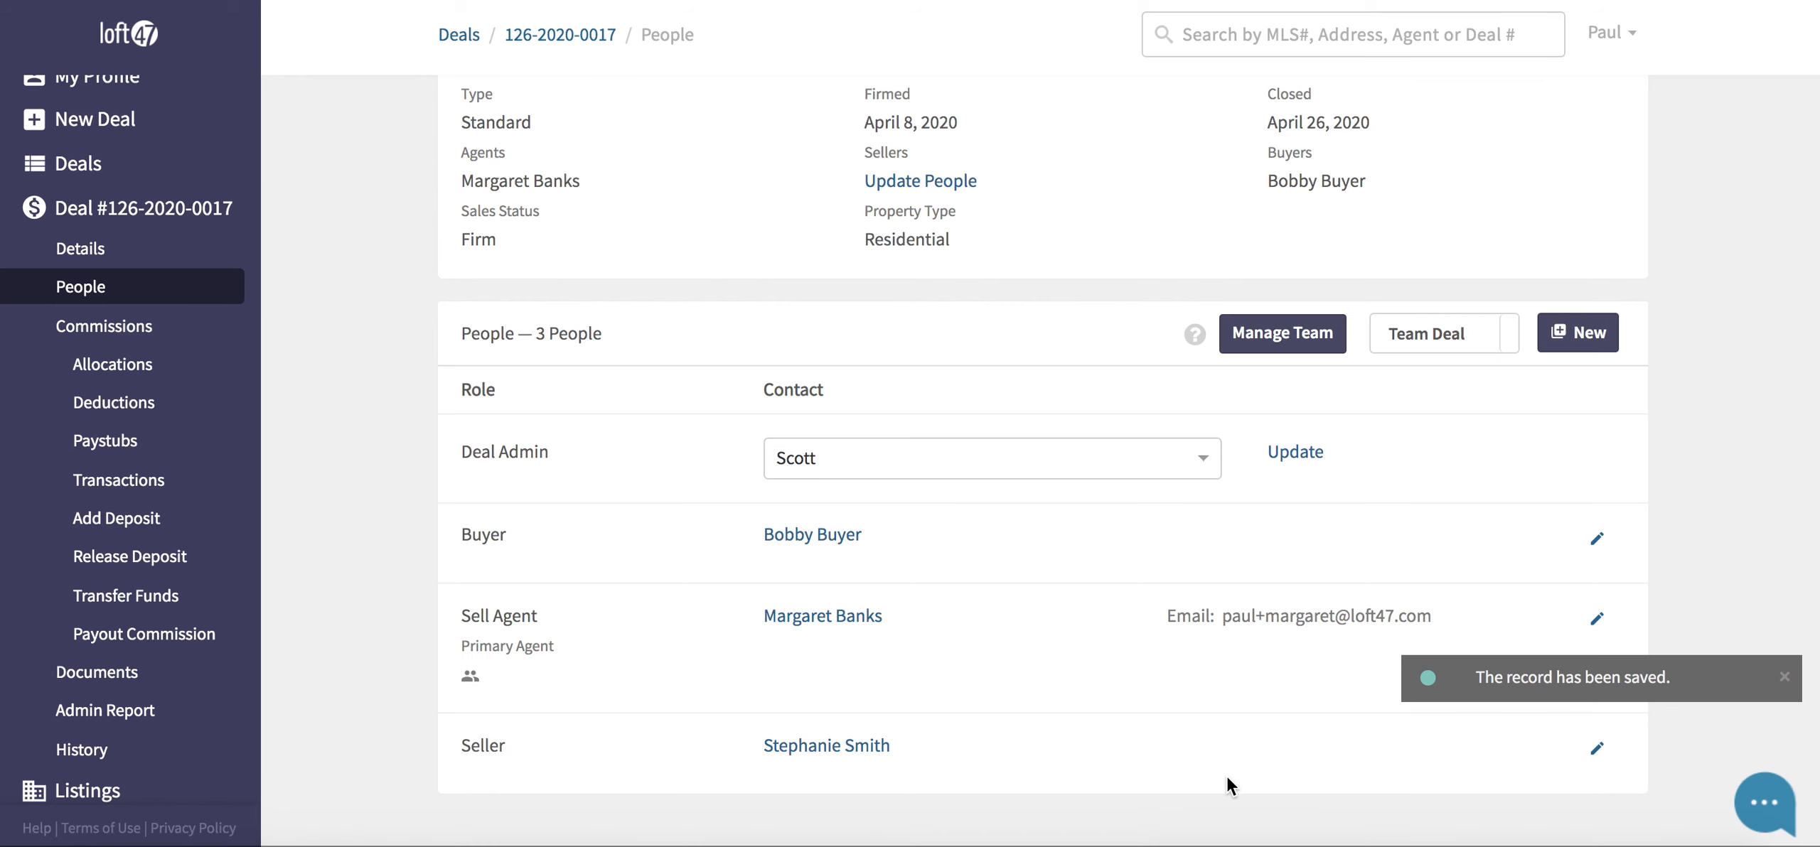
pyautogui.scroll(-2, 1146, 543)
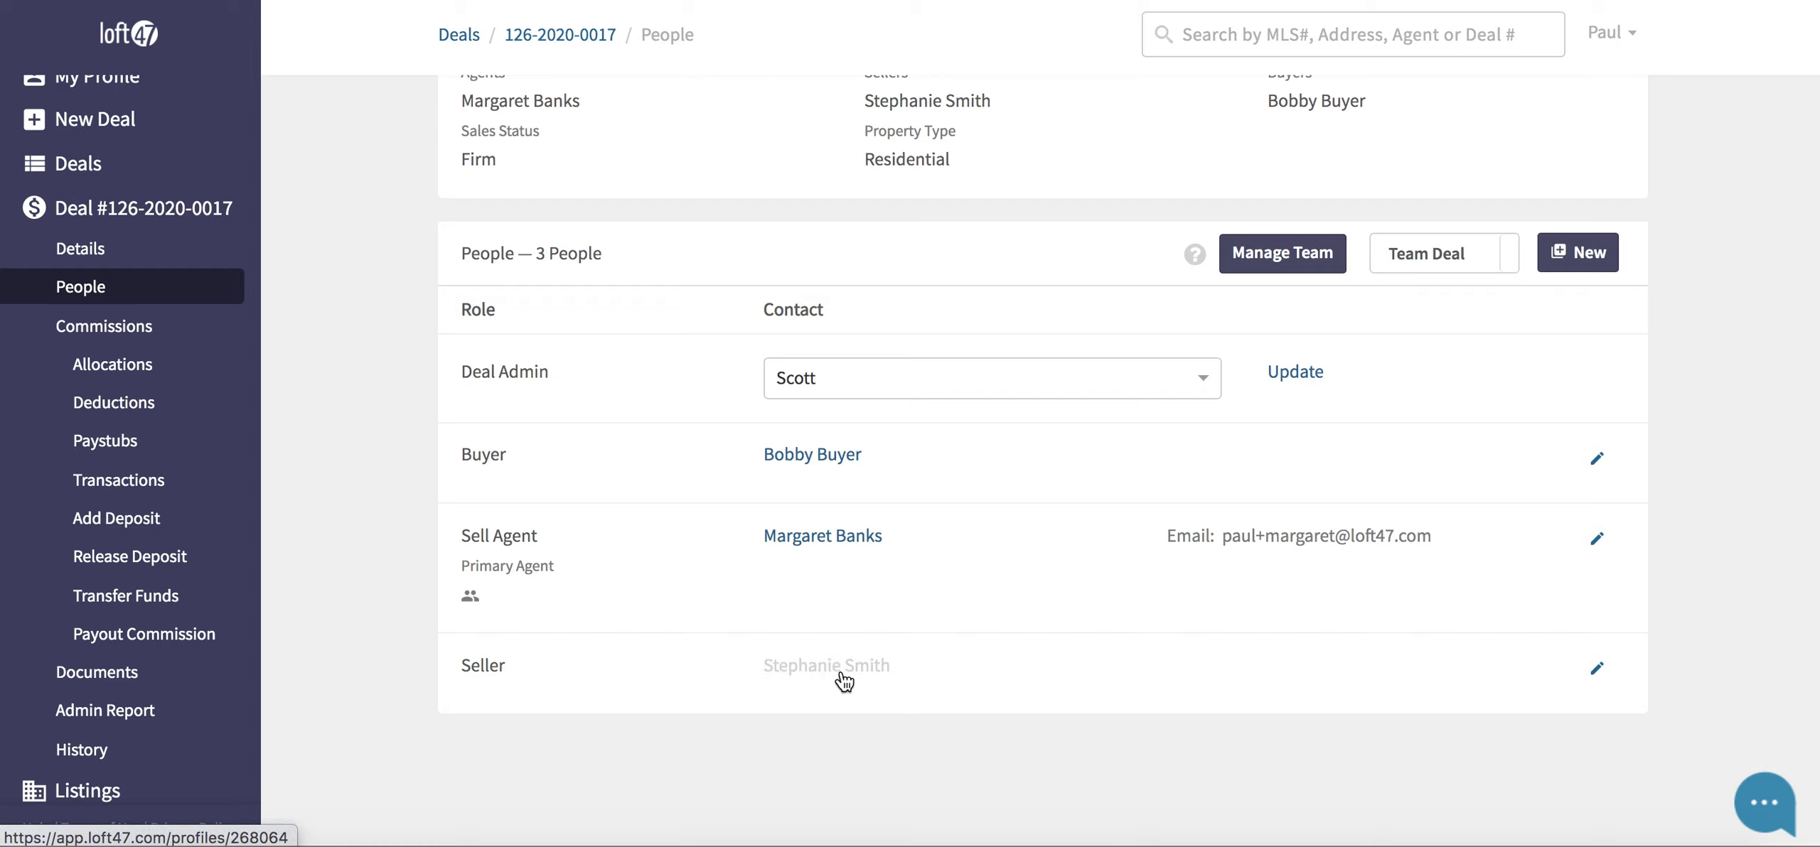
# - Add the existing Good Time Realty profile to the deal as the List-side Outside Broker
pyautogui.click(1581, 266)
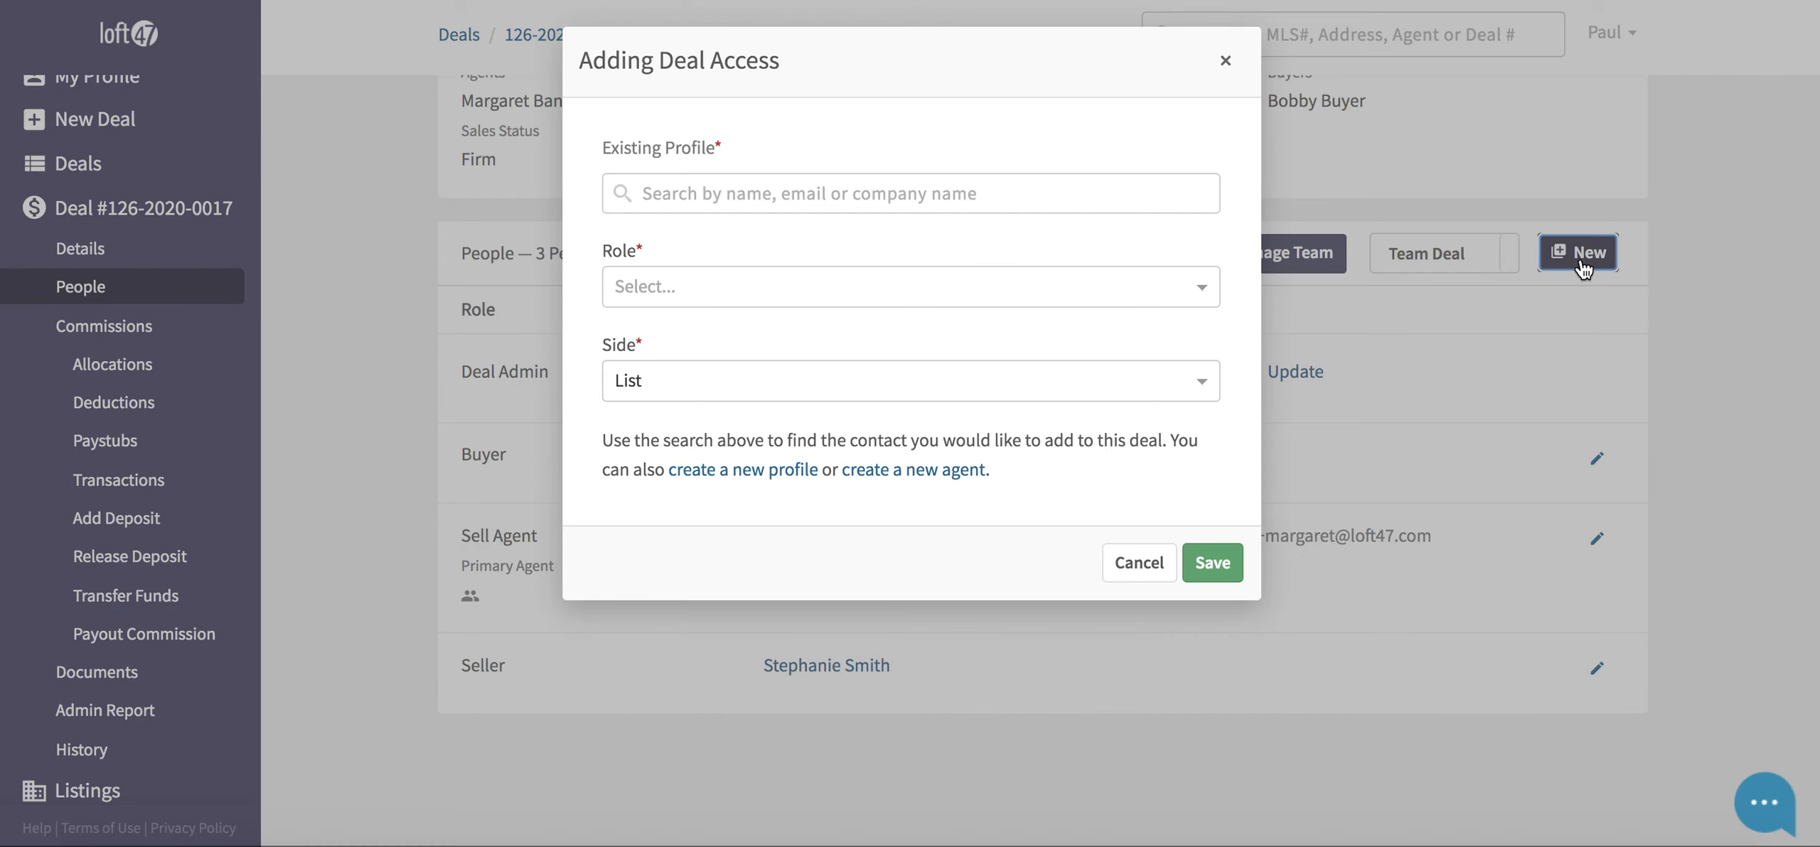
pyautogui.click(916, 206)
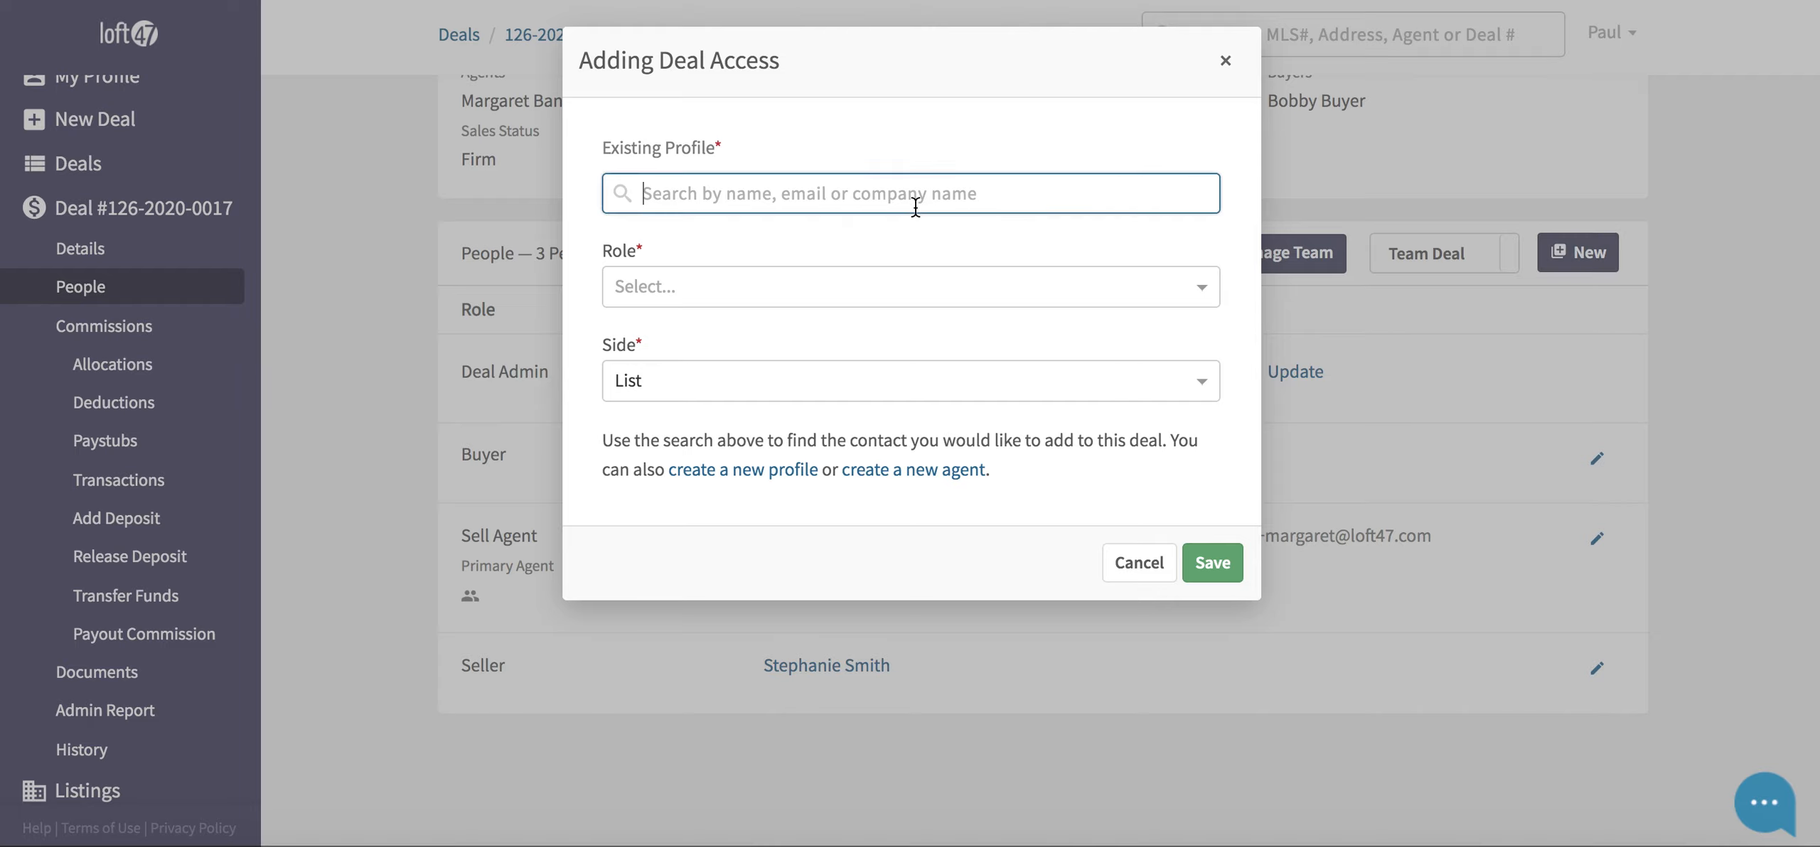
pyautogui.write('Reaklty')
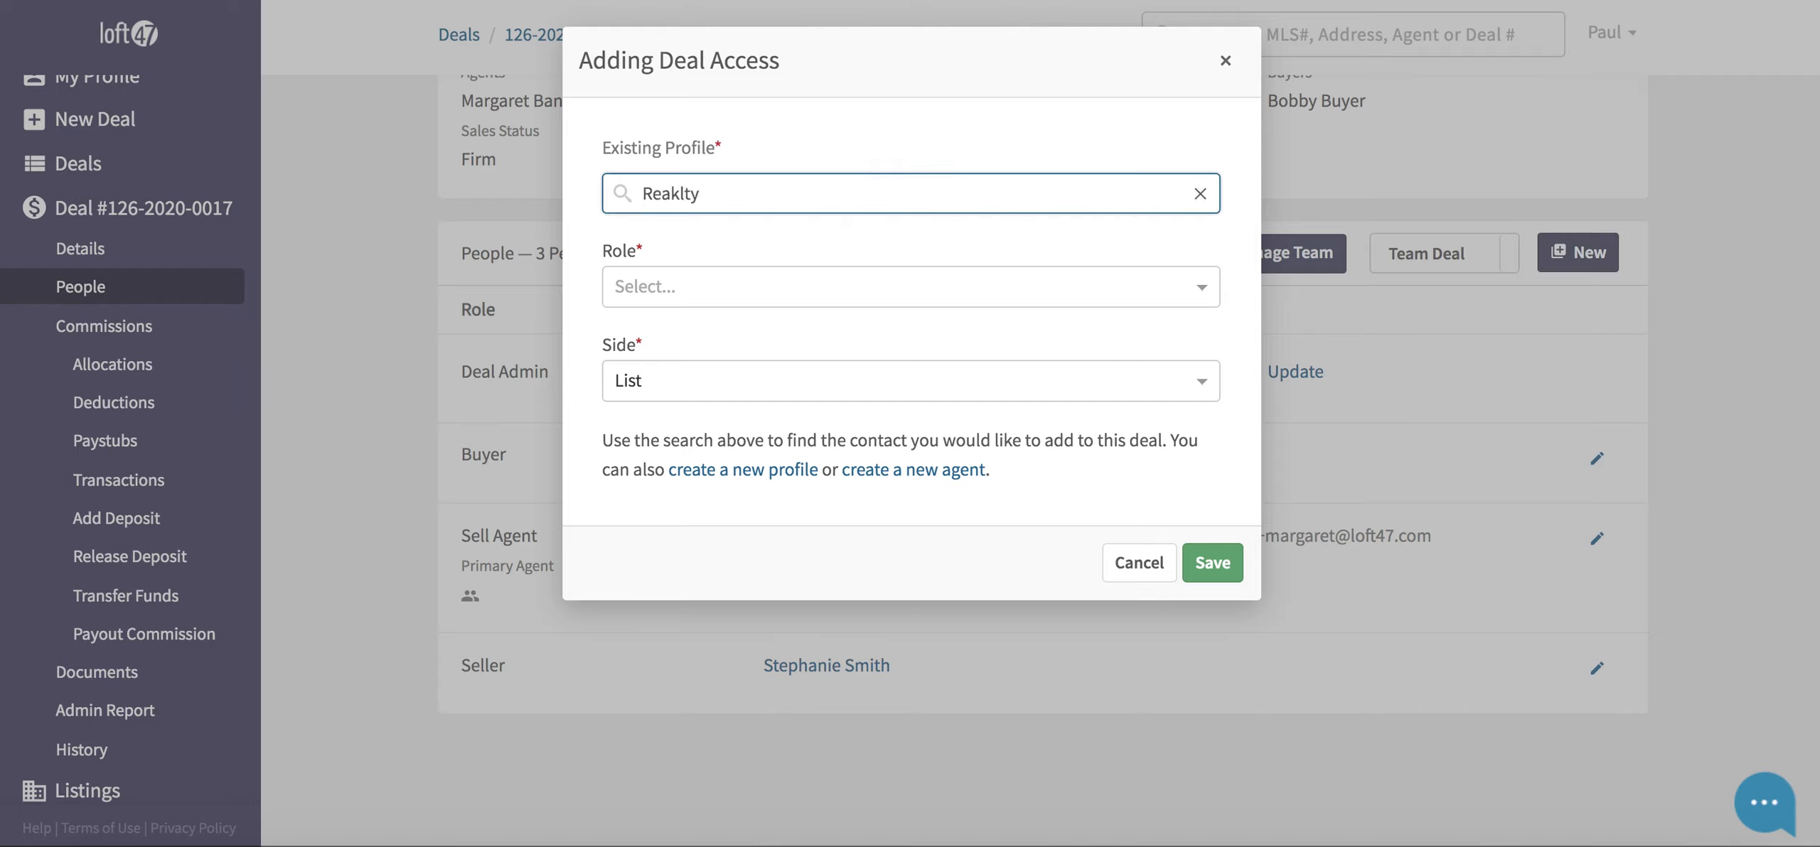
pyautogui.press('BackSpace')
pyautogui.press('BackSpace')
pyautogui.press('BackSpace')
pyautogui.press('BackSpace')
pyautogui.write('lty')
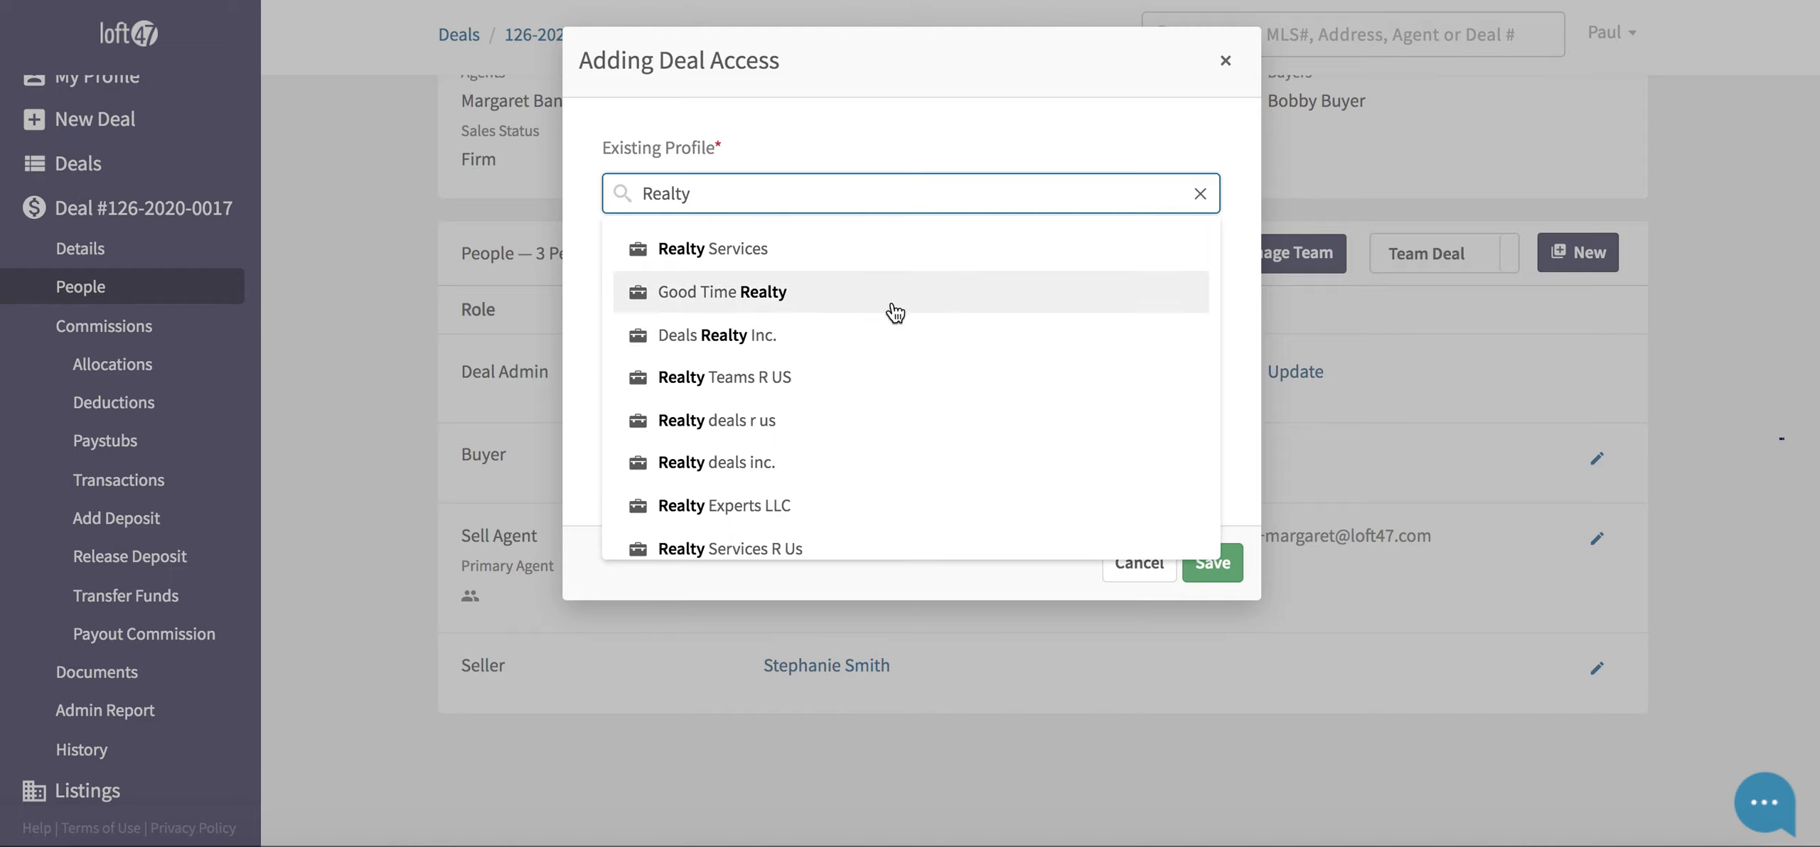
pyautogui.click(752, 297)
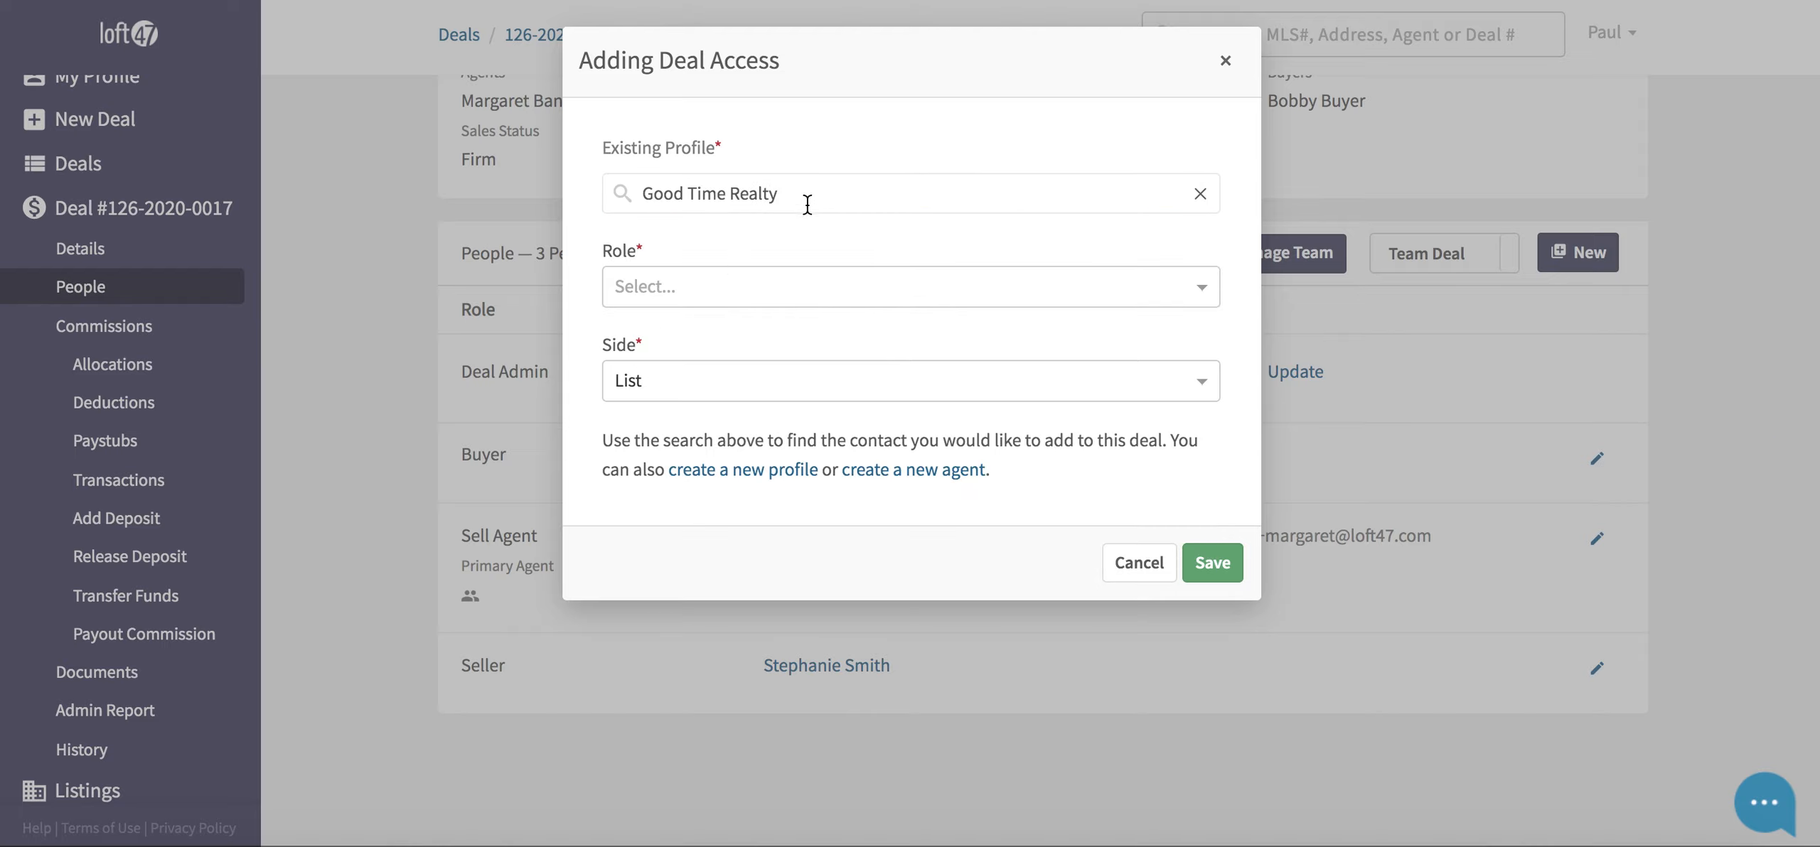
pyautogui.click(748, 286)
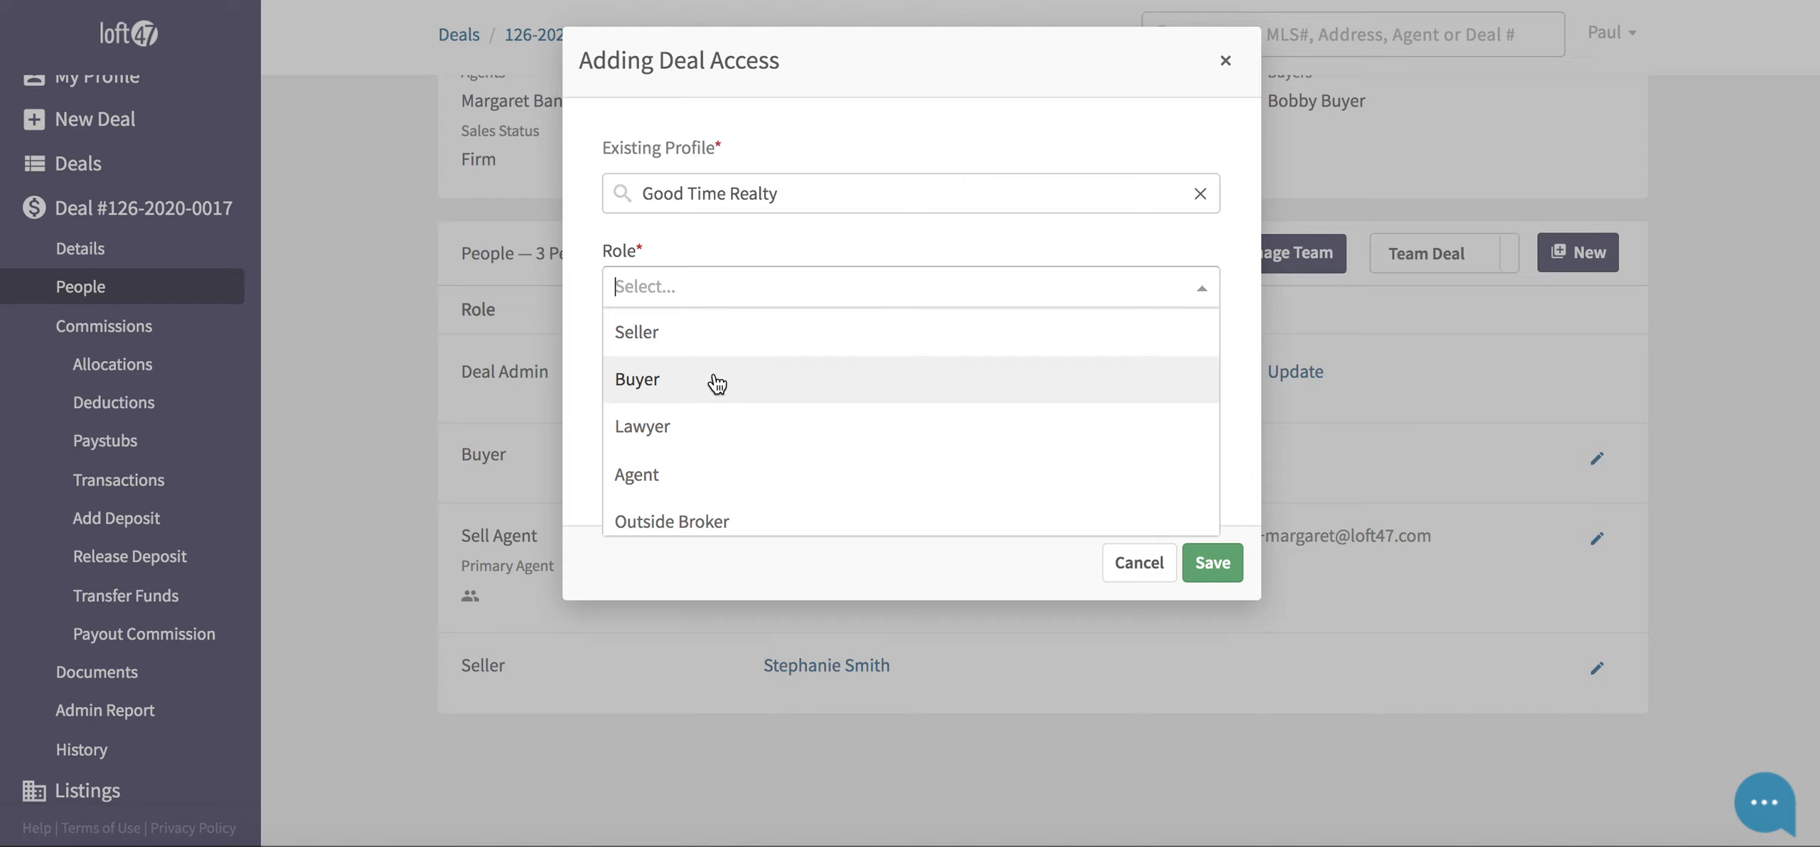
pyautogui.scroll(-2, 717, 384)
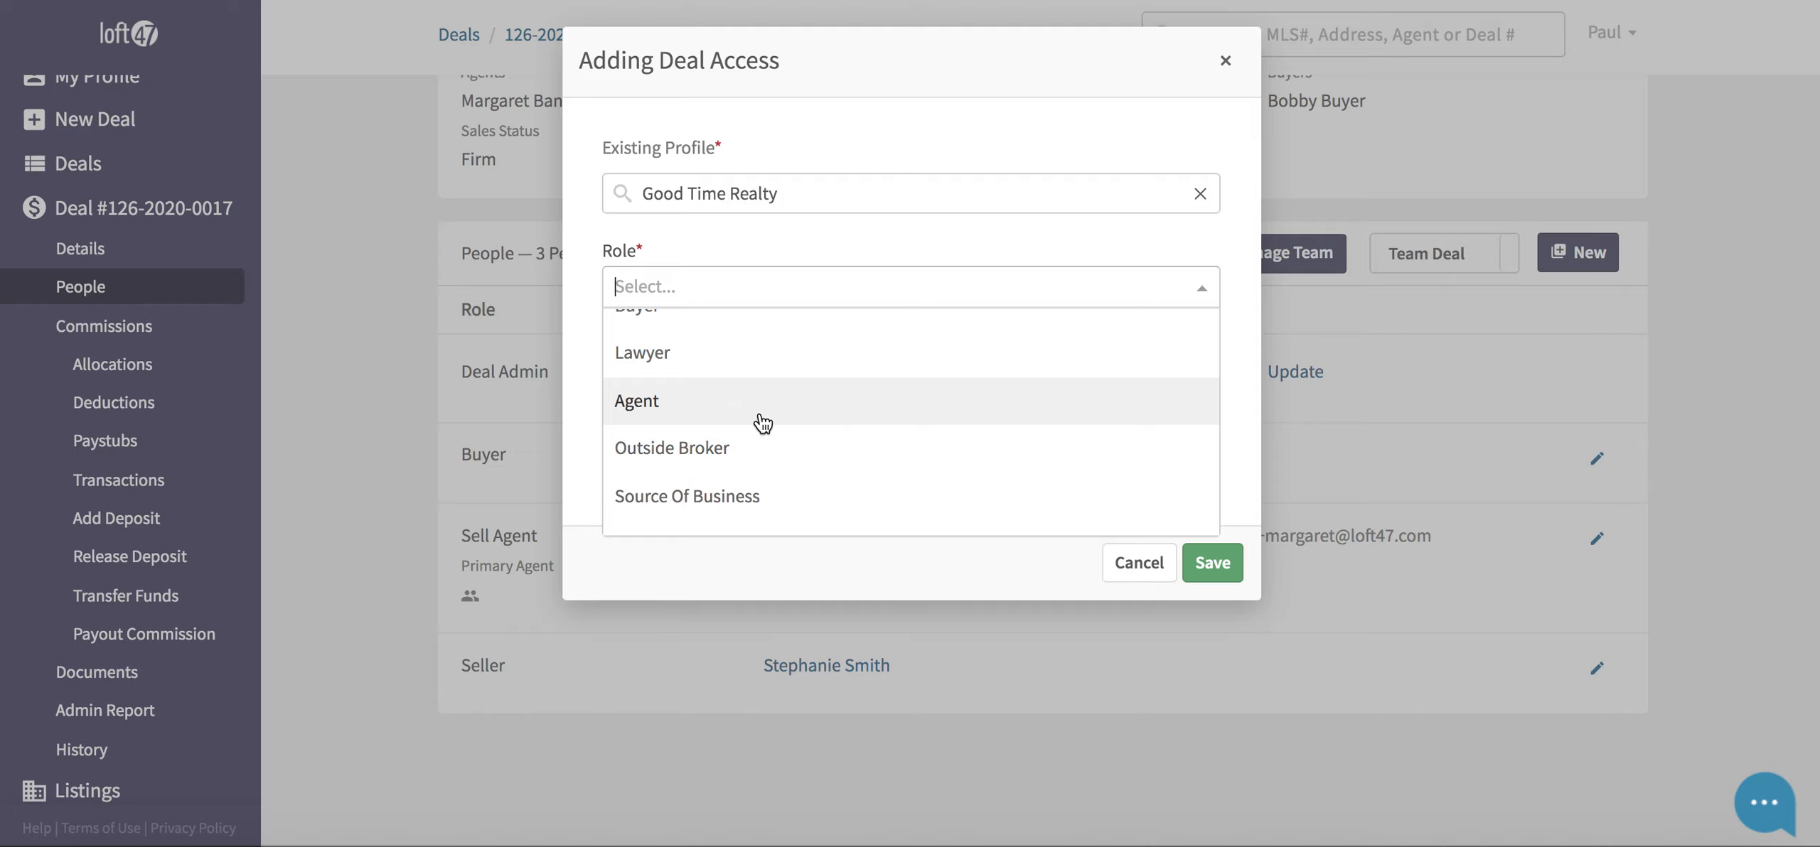
pyautogui.click(782, 455)
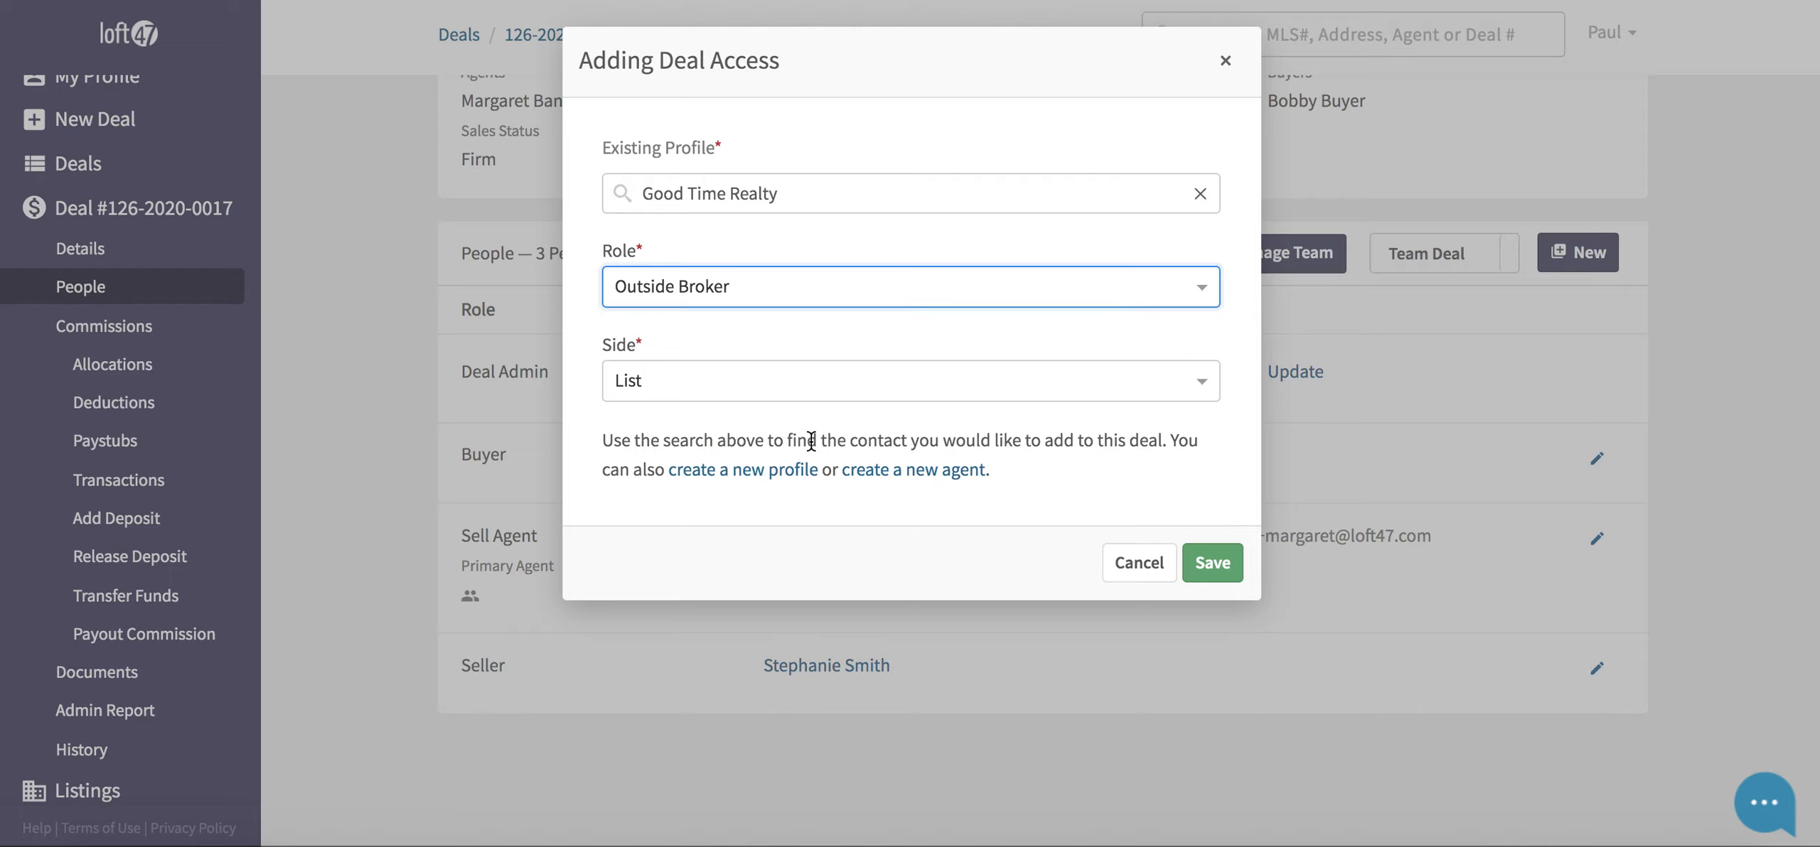
pyautogui.click(1214, 563)
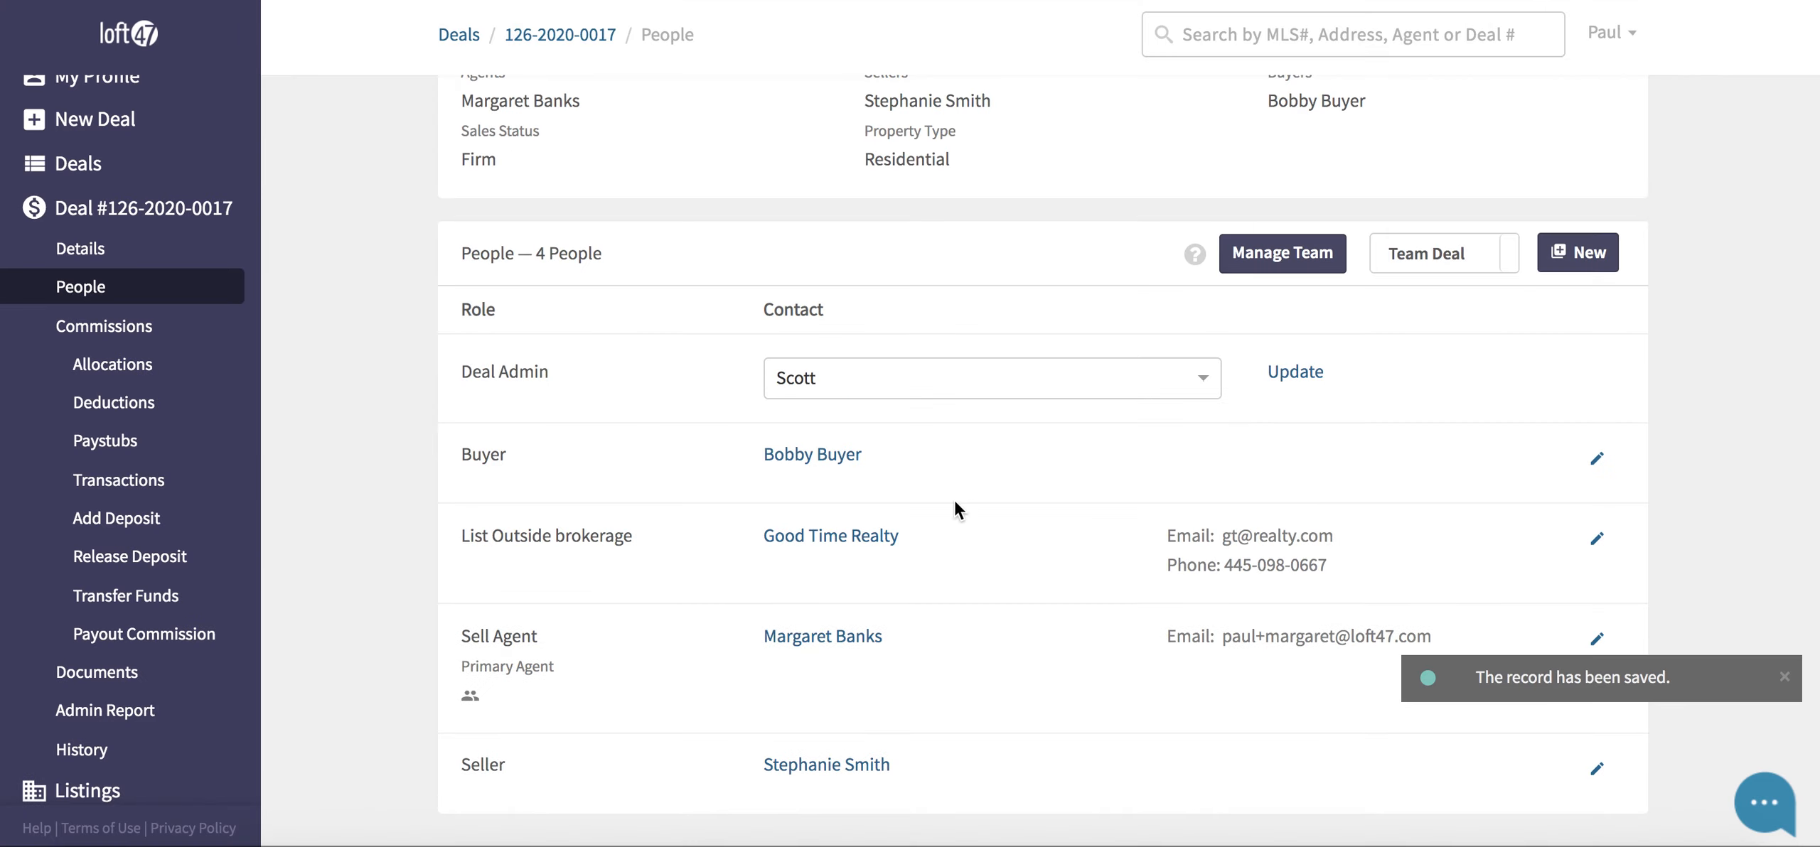
pyautogui.scroll(-1, 952, 499)
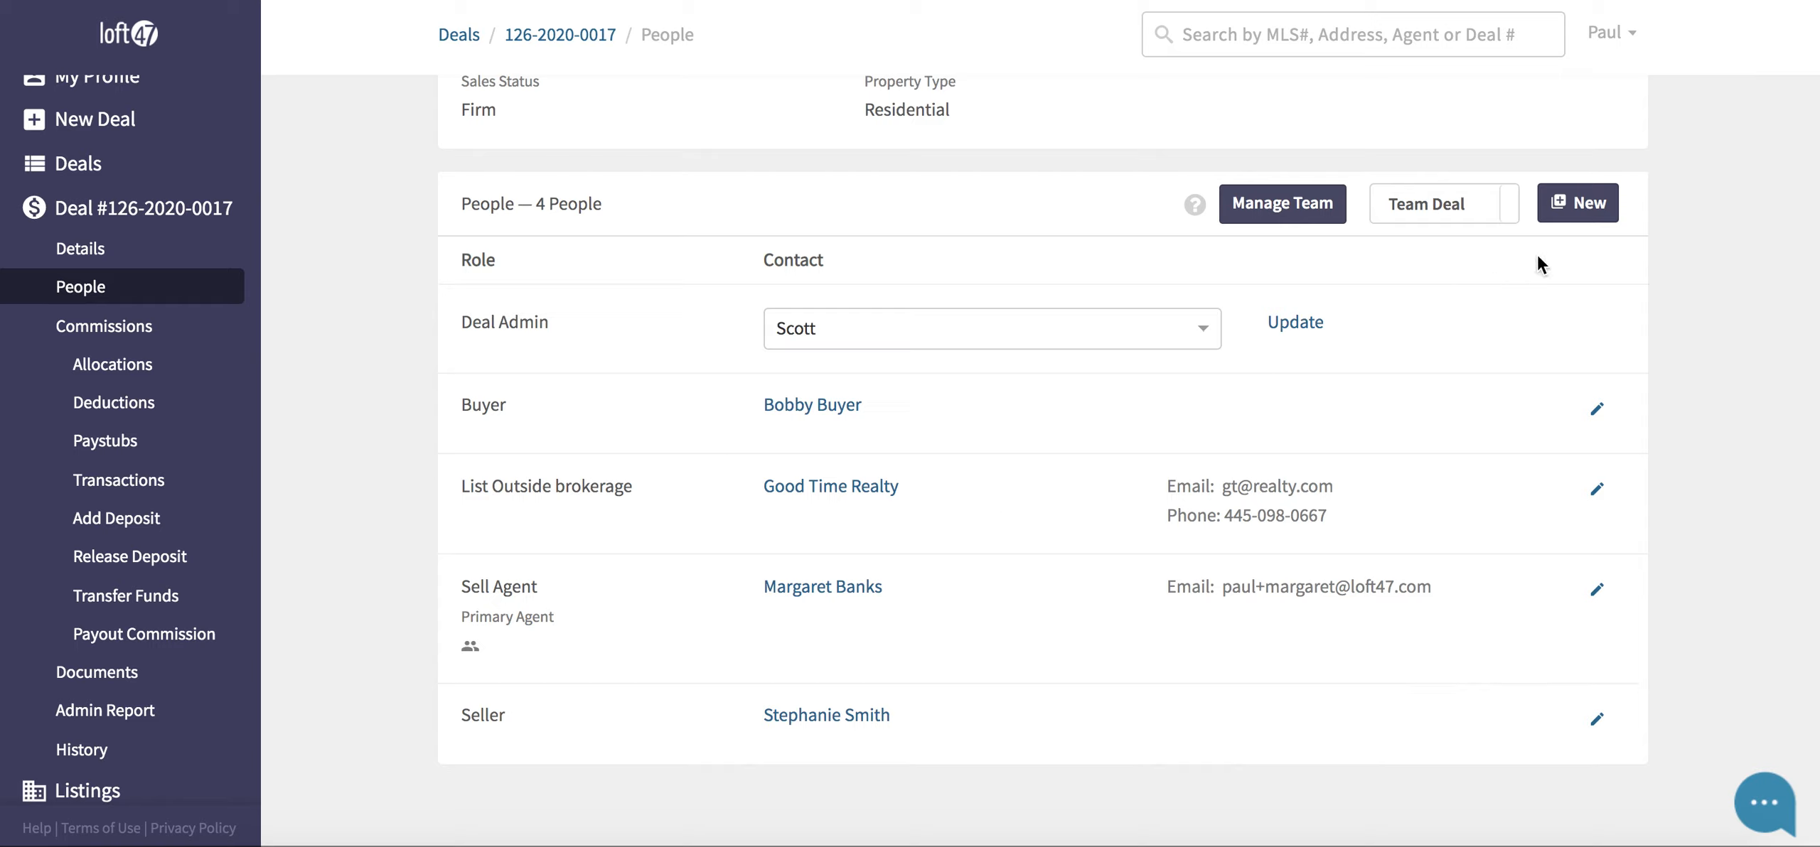
# - Search 'title', pick Title Company LLC, give it the Title Company role, and save
pyautogui.click(1564, 202)
pyautogui.click(914, 197)
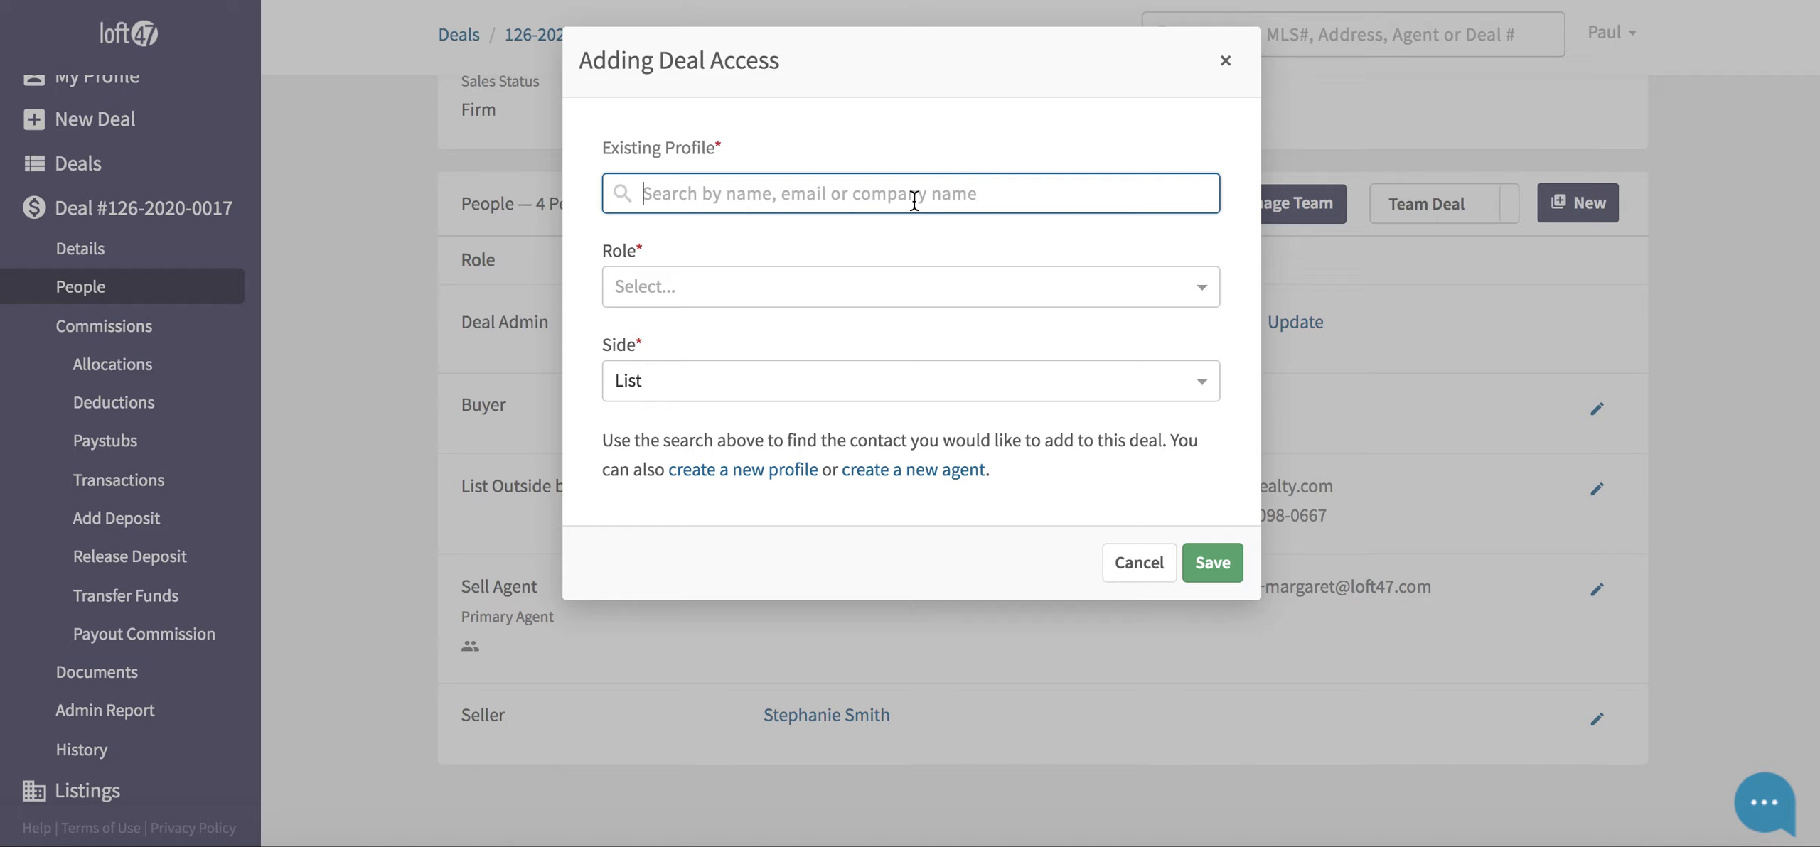
pyautogui.write('title')
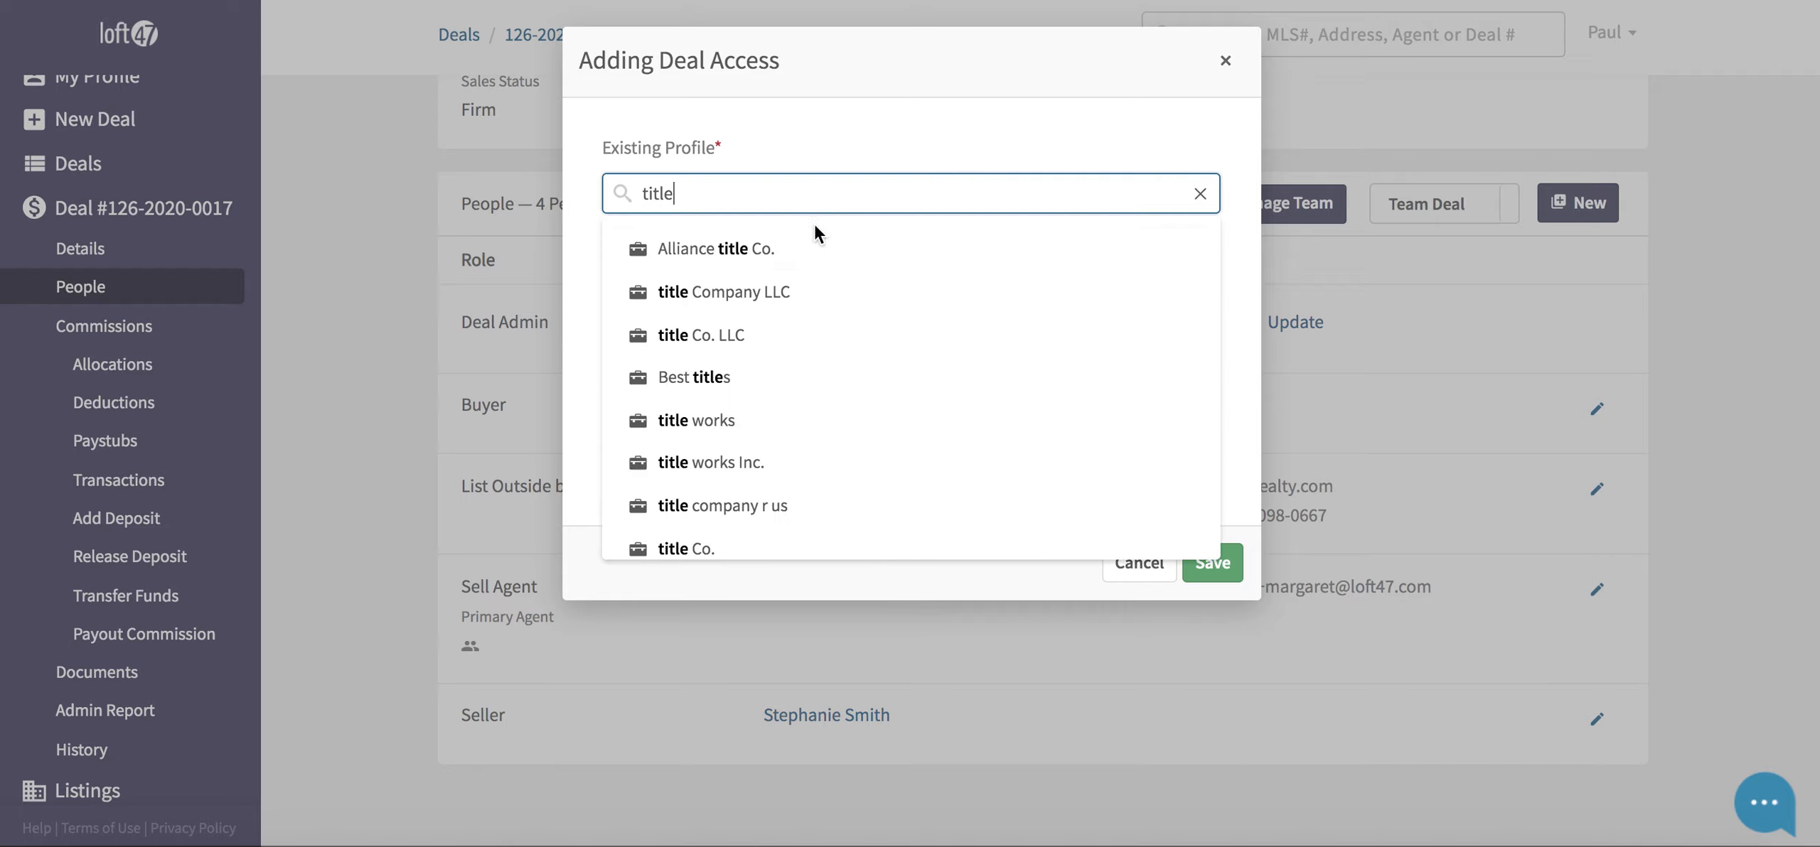
pyautogui.click(772, 294)
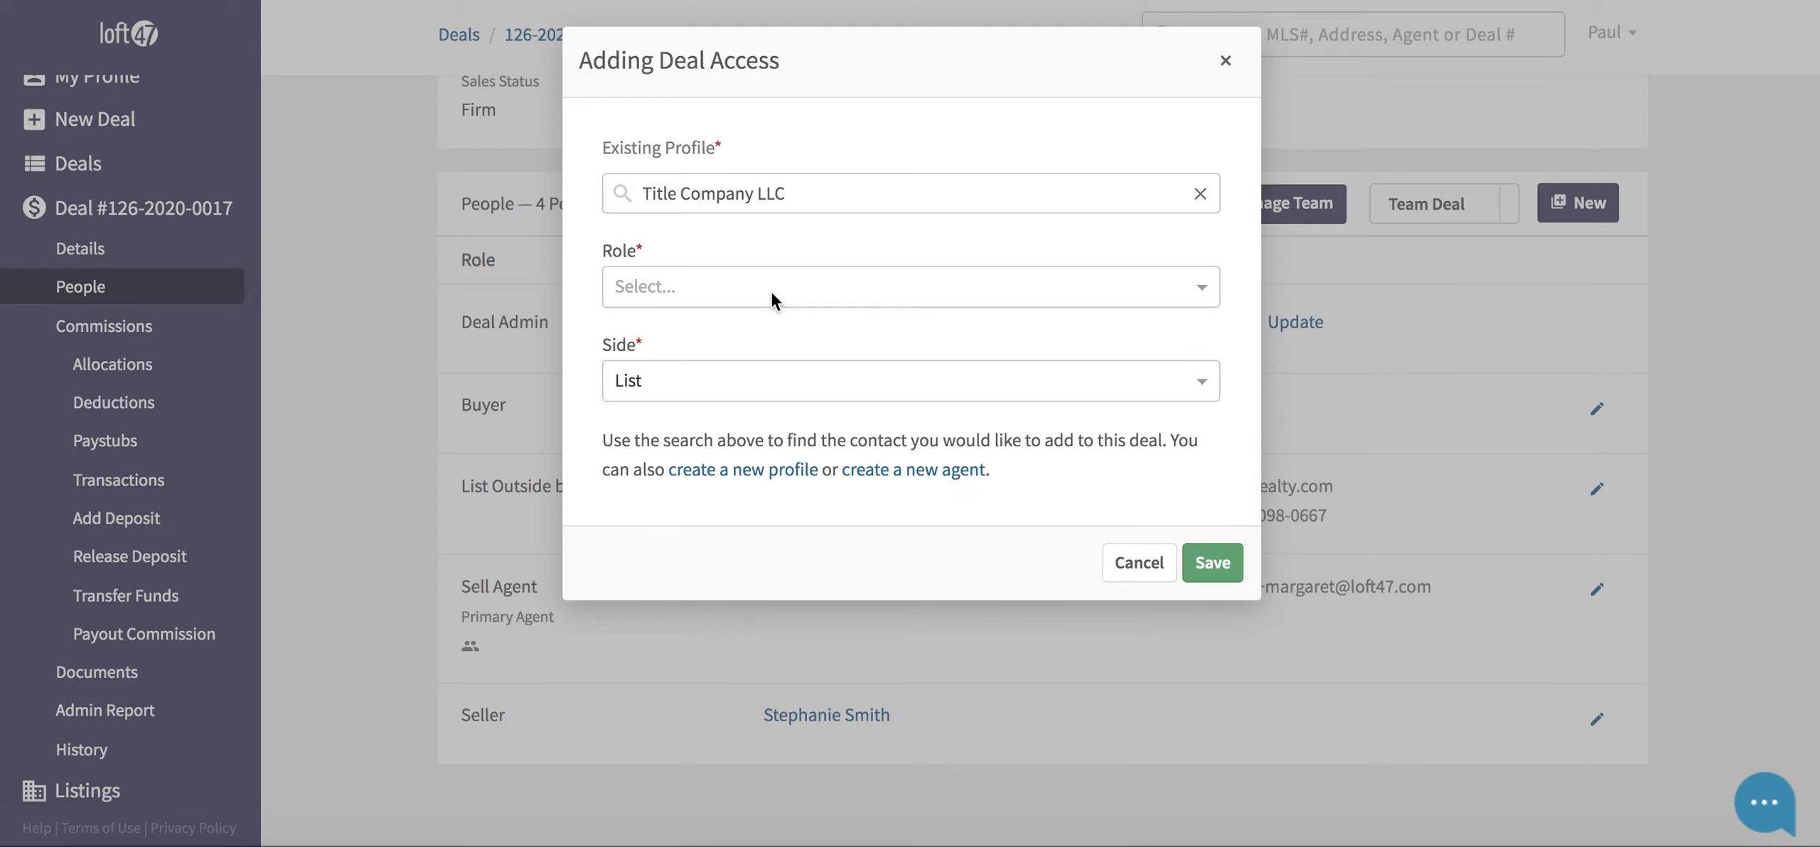
pyautogui.click(750, 288)
pyautogui.scroll(-3, 717, 380)
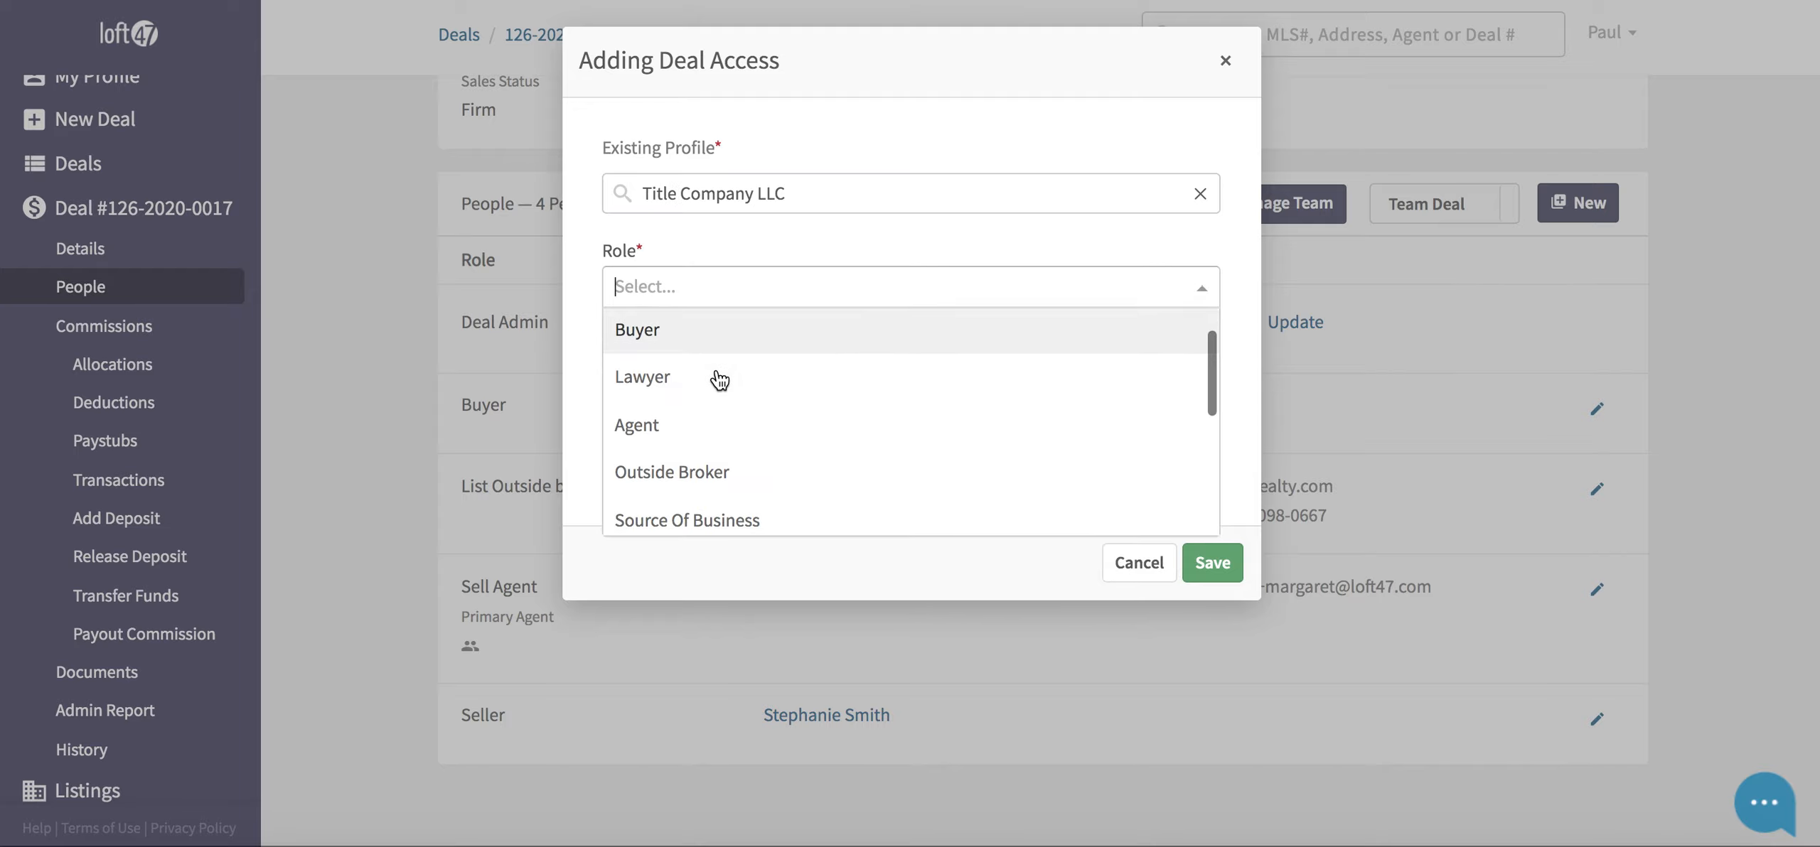
pyautogui.scroll(-2, 719, 380)
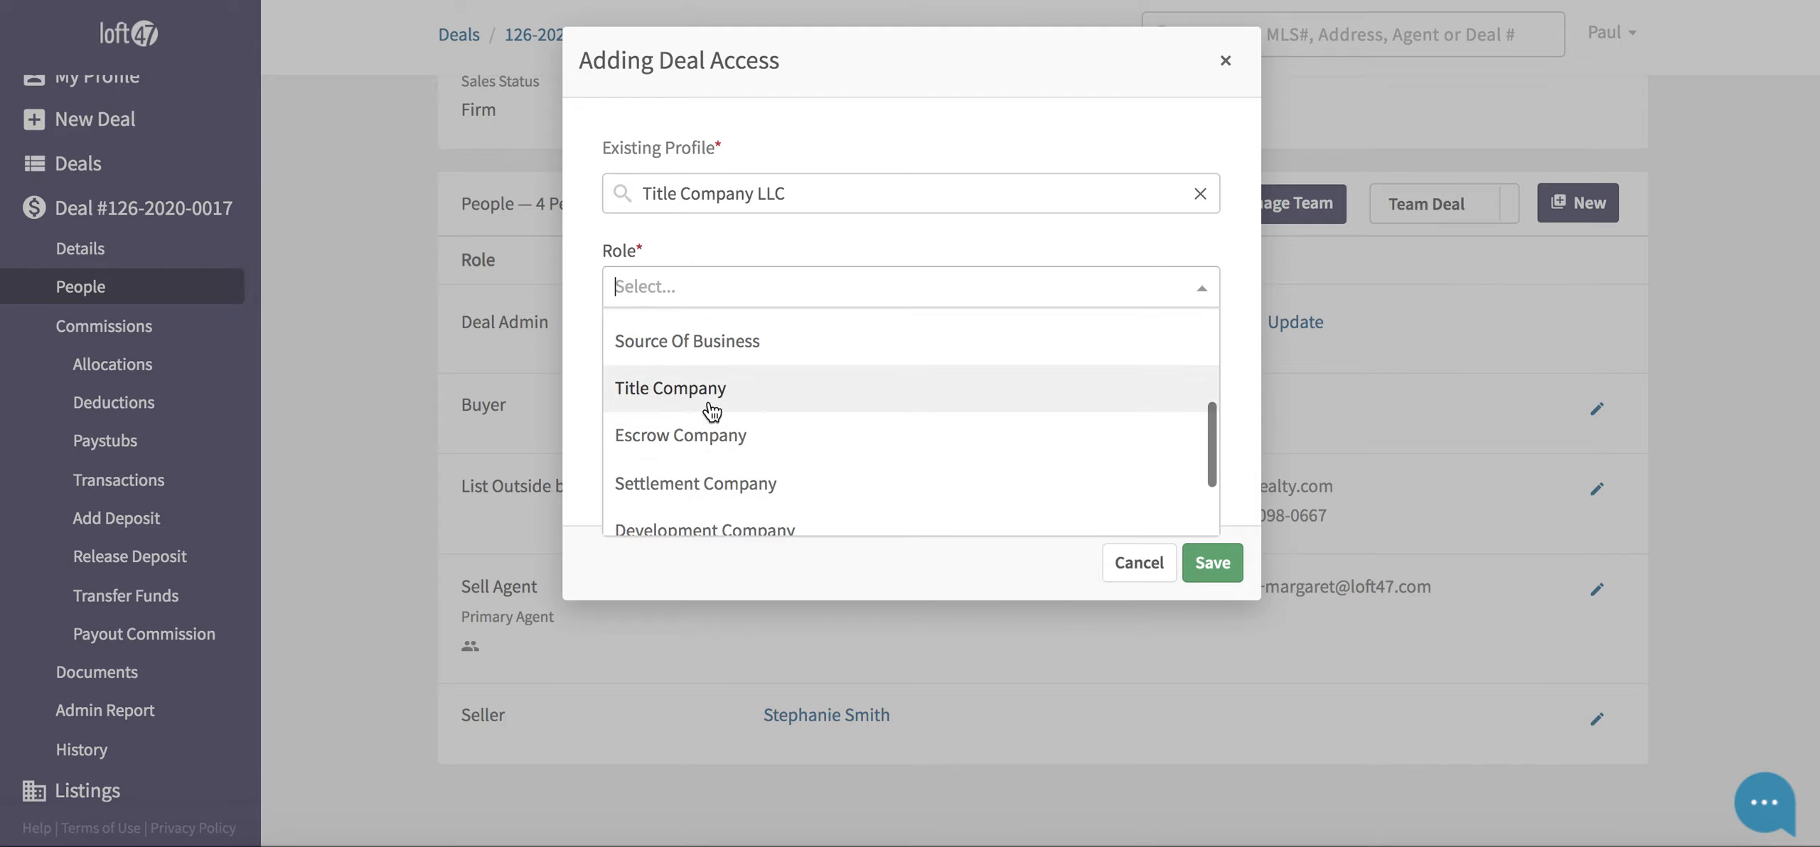
pyautogui.click(710, 407)
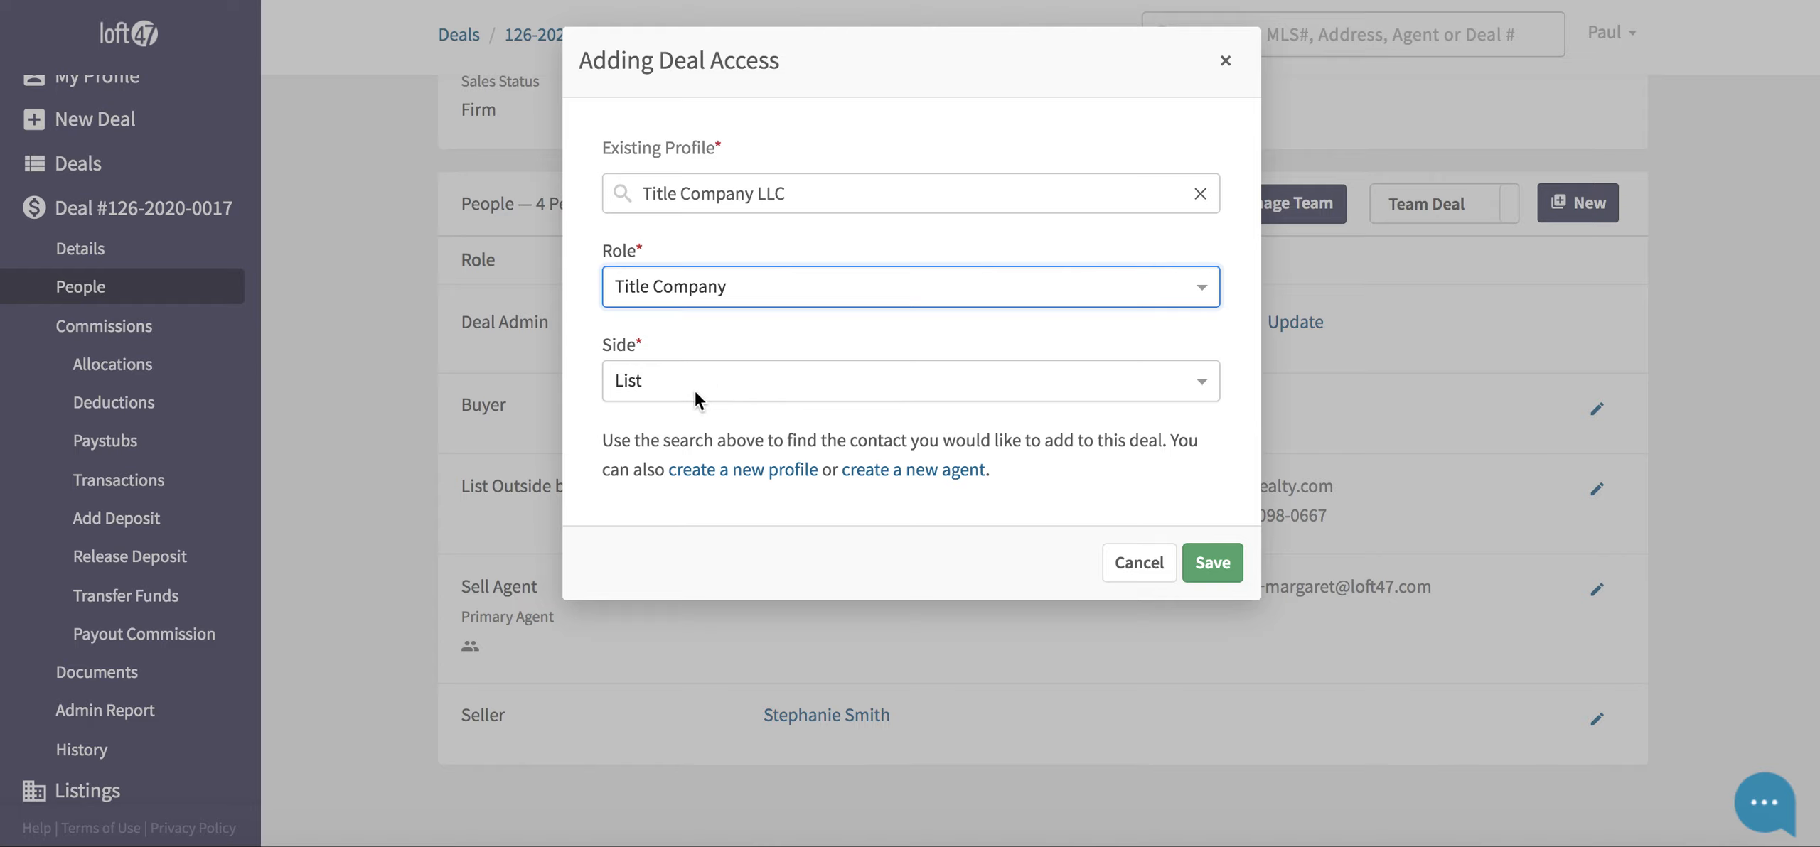
pyautogui.click(1223, 564)
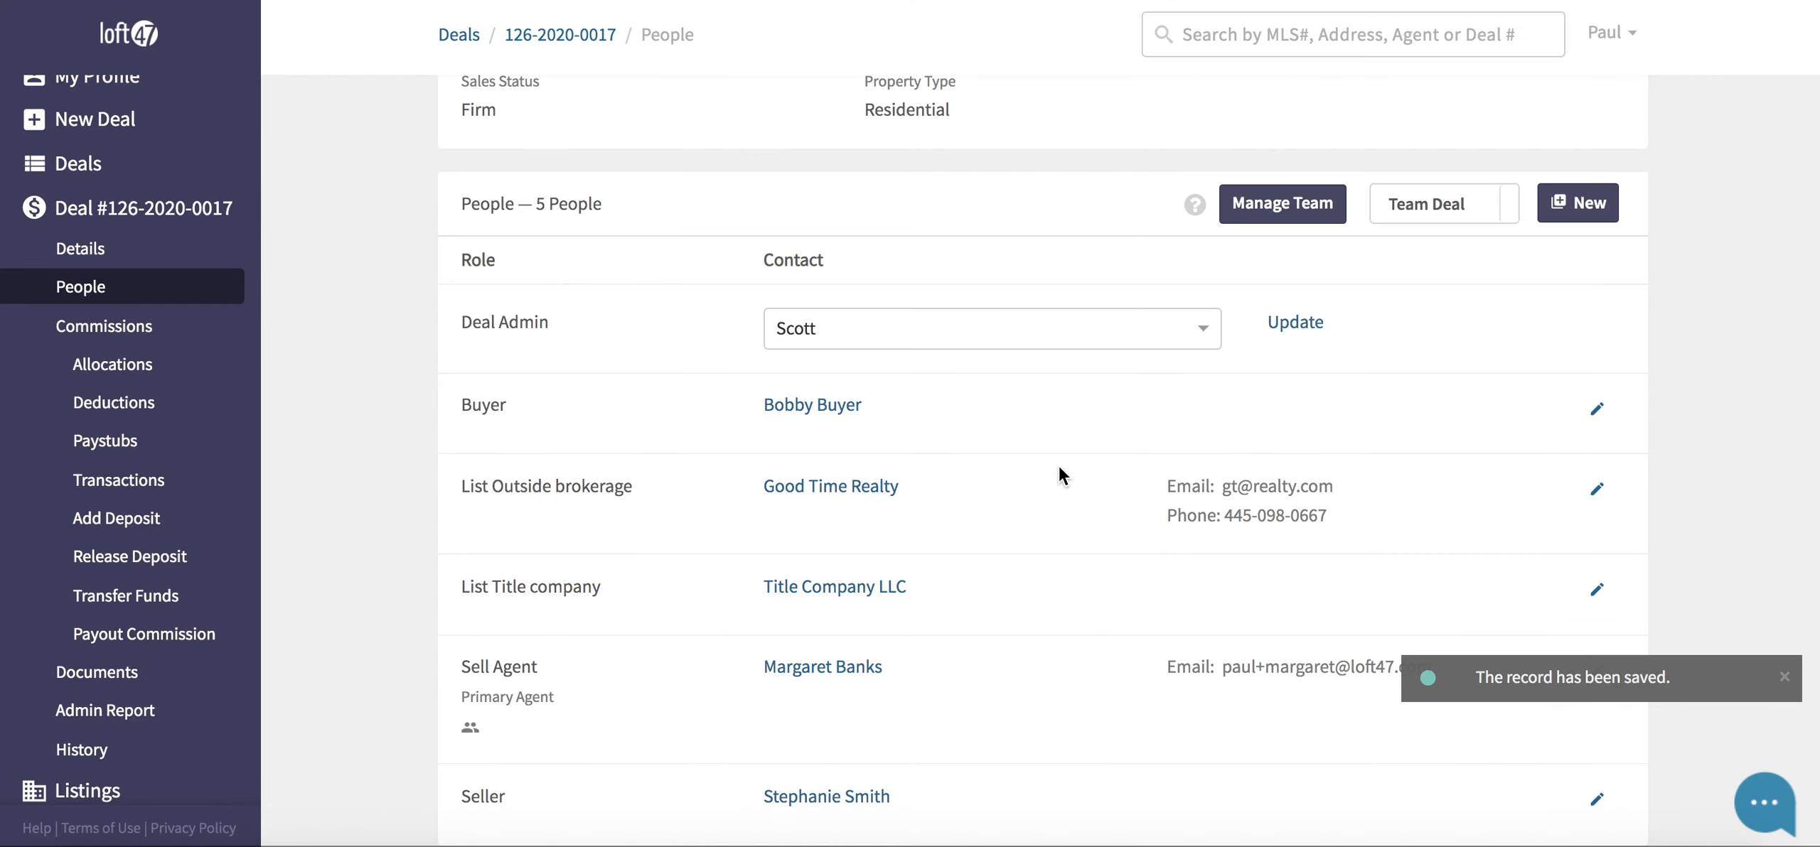
pyautogui.scroll(-2, 1058, 466)
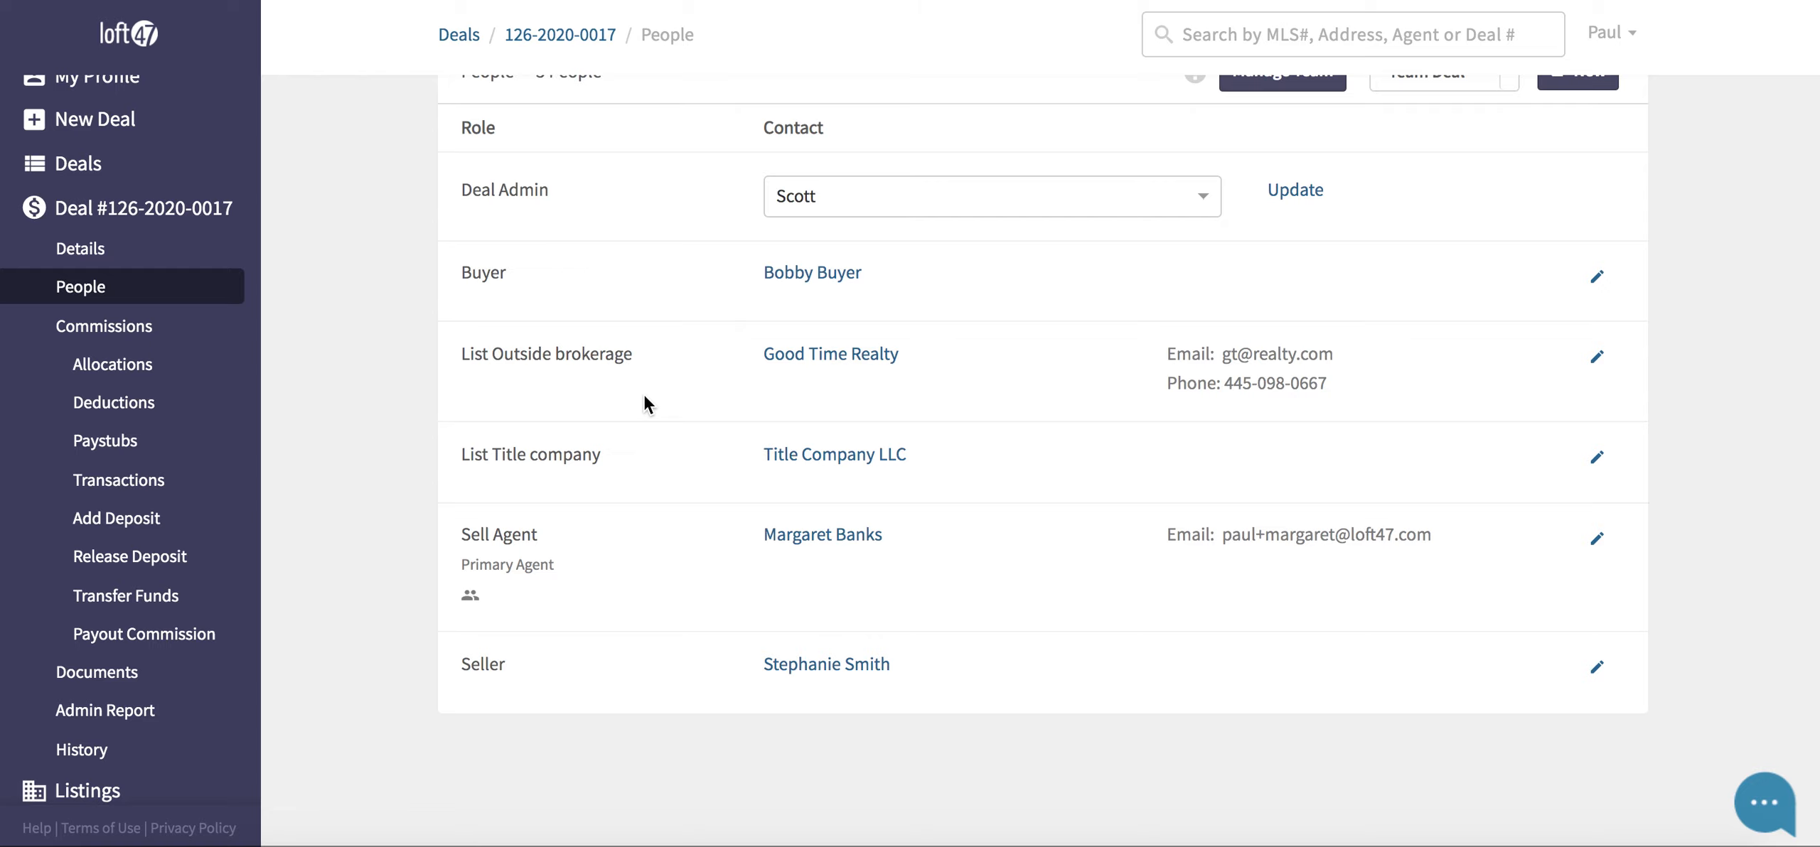
pyautogui.scroll(2, 648, 395)
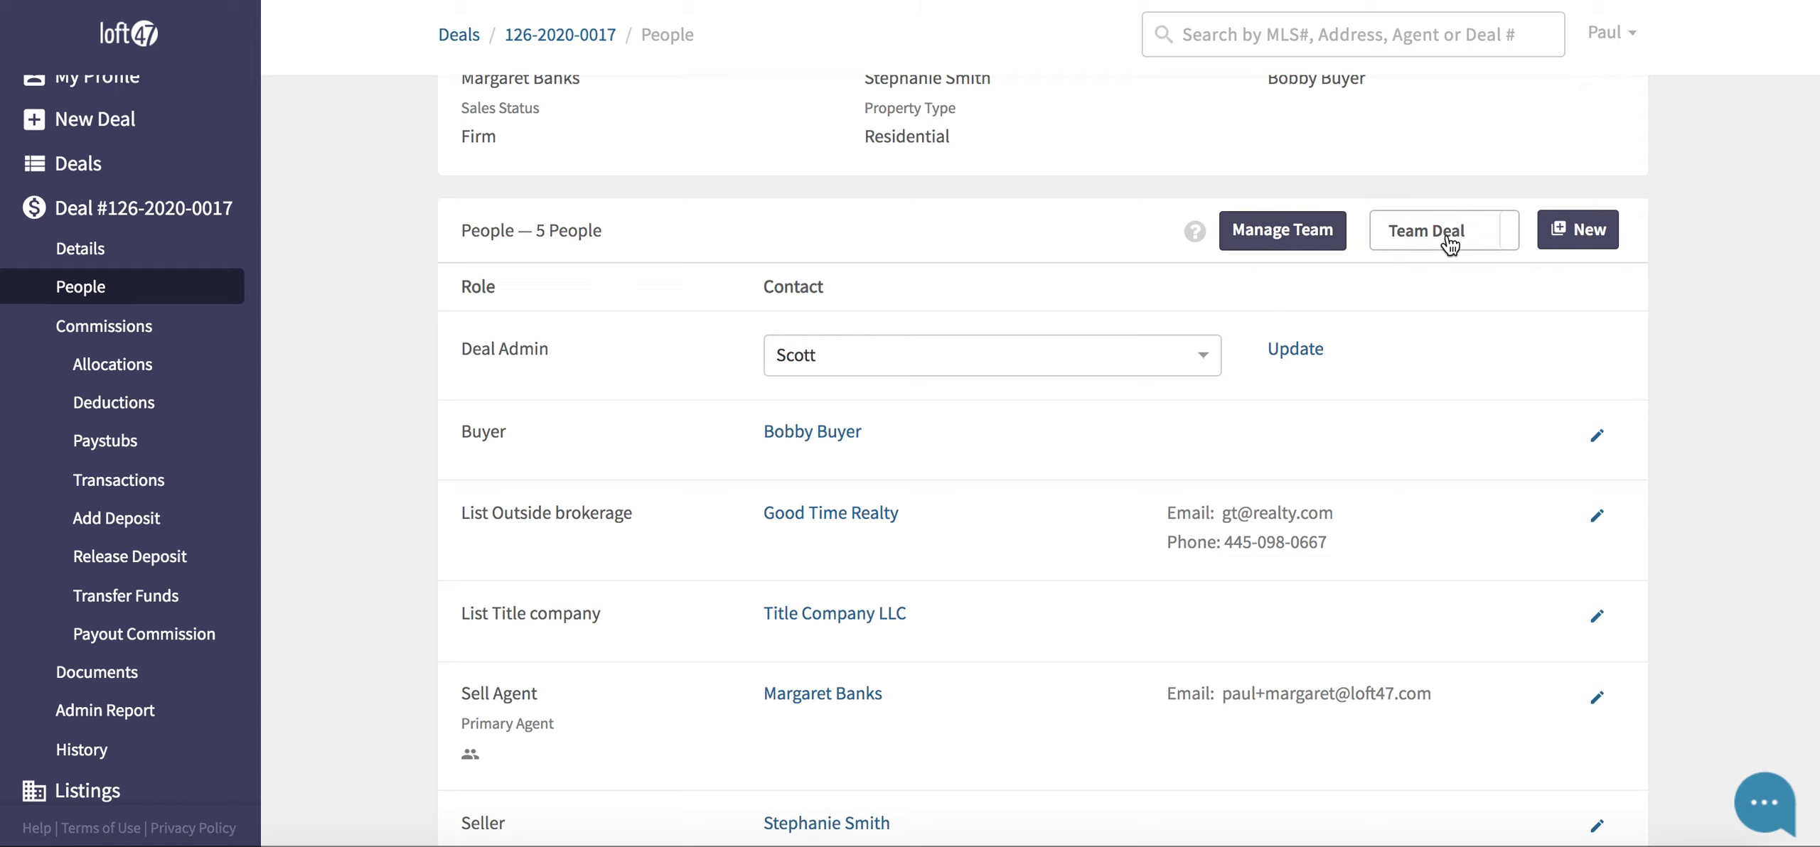
pyautogui.scroll(-2, 950, 424)
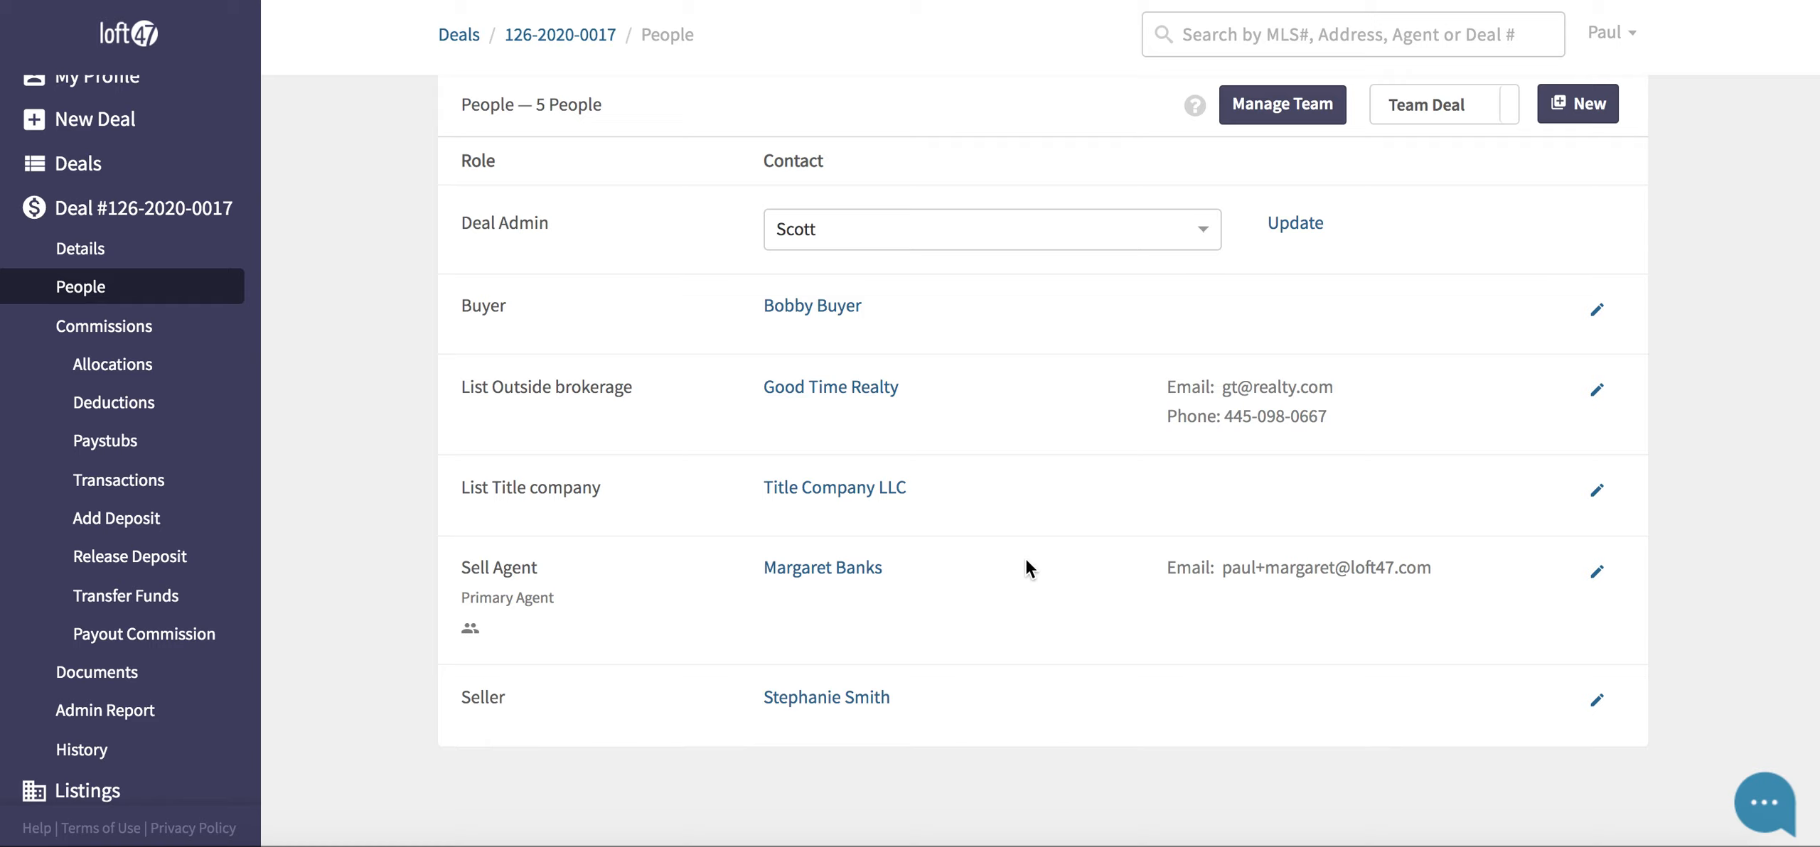
# - In Manage Team, include the second agent on the deal team on the Sell side
pyautogui.click(1262, 125)
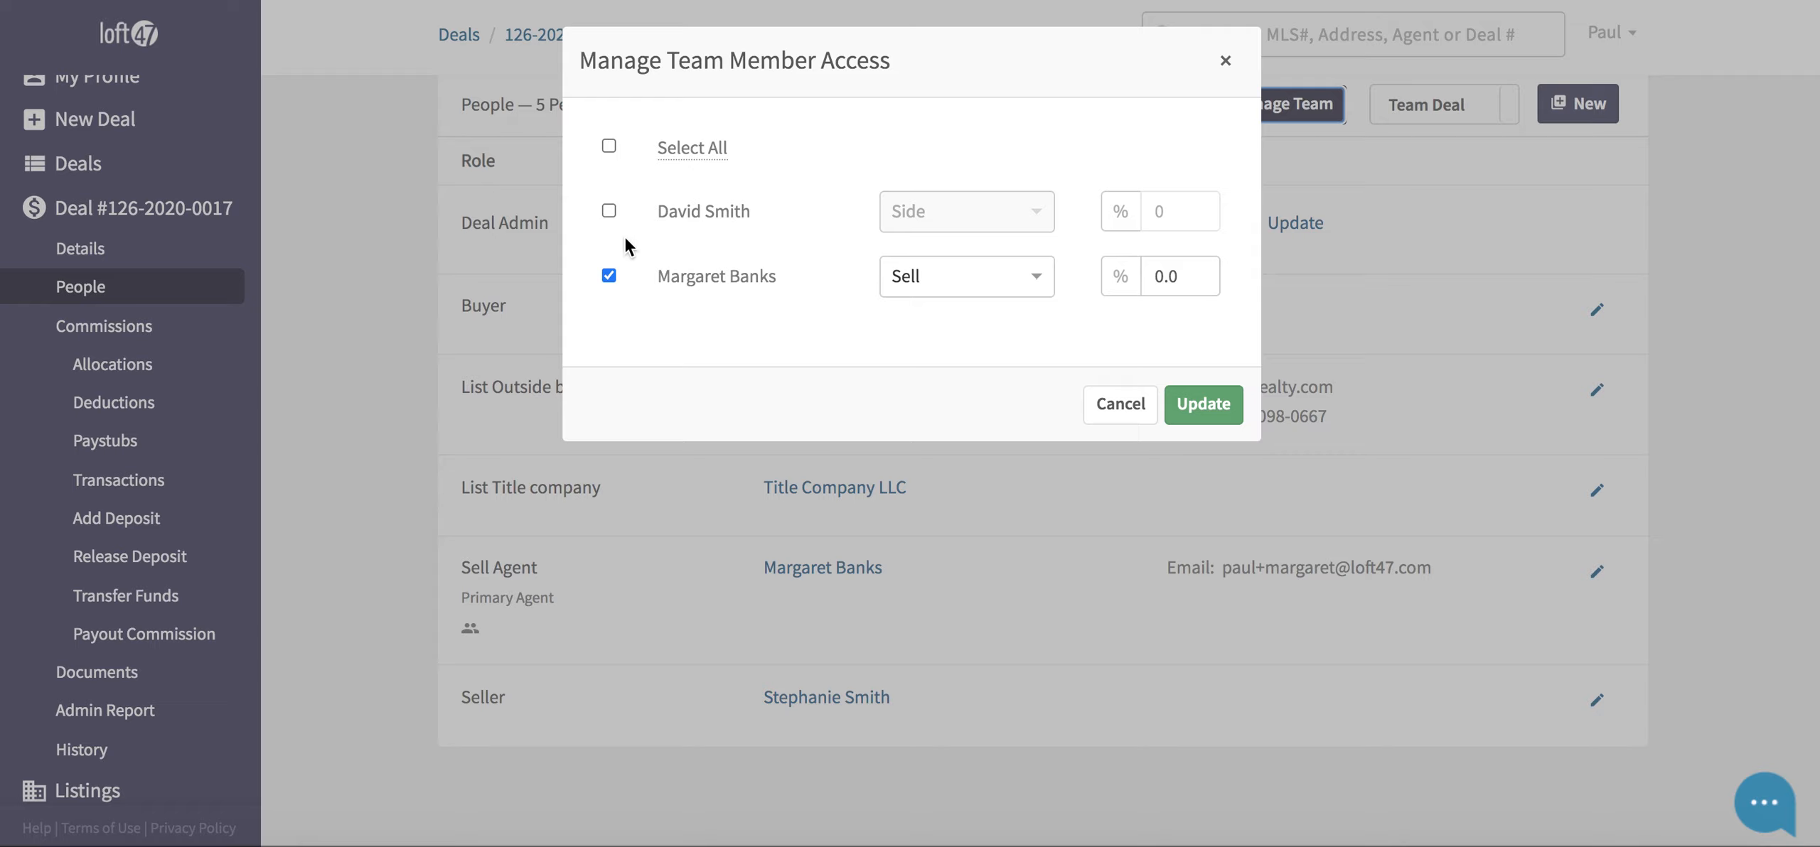
pyautogui.click(609, 212)
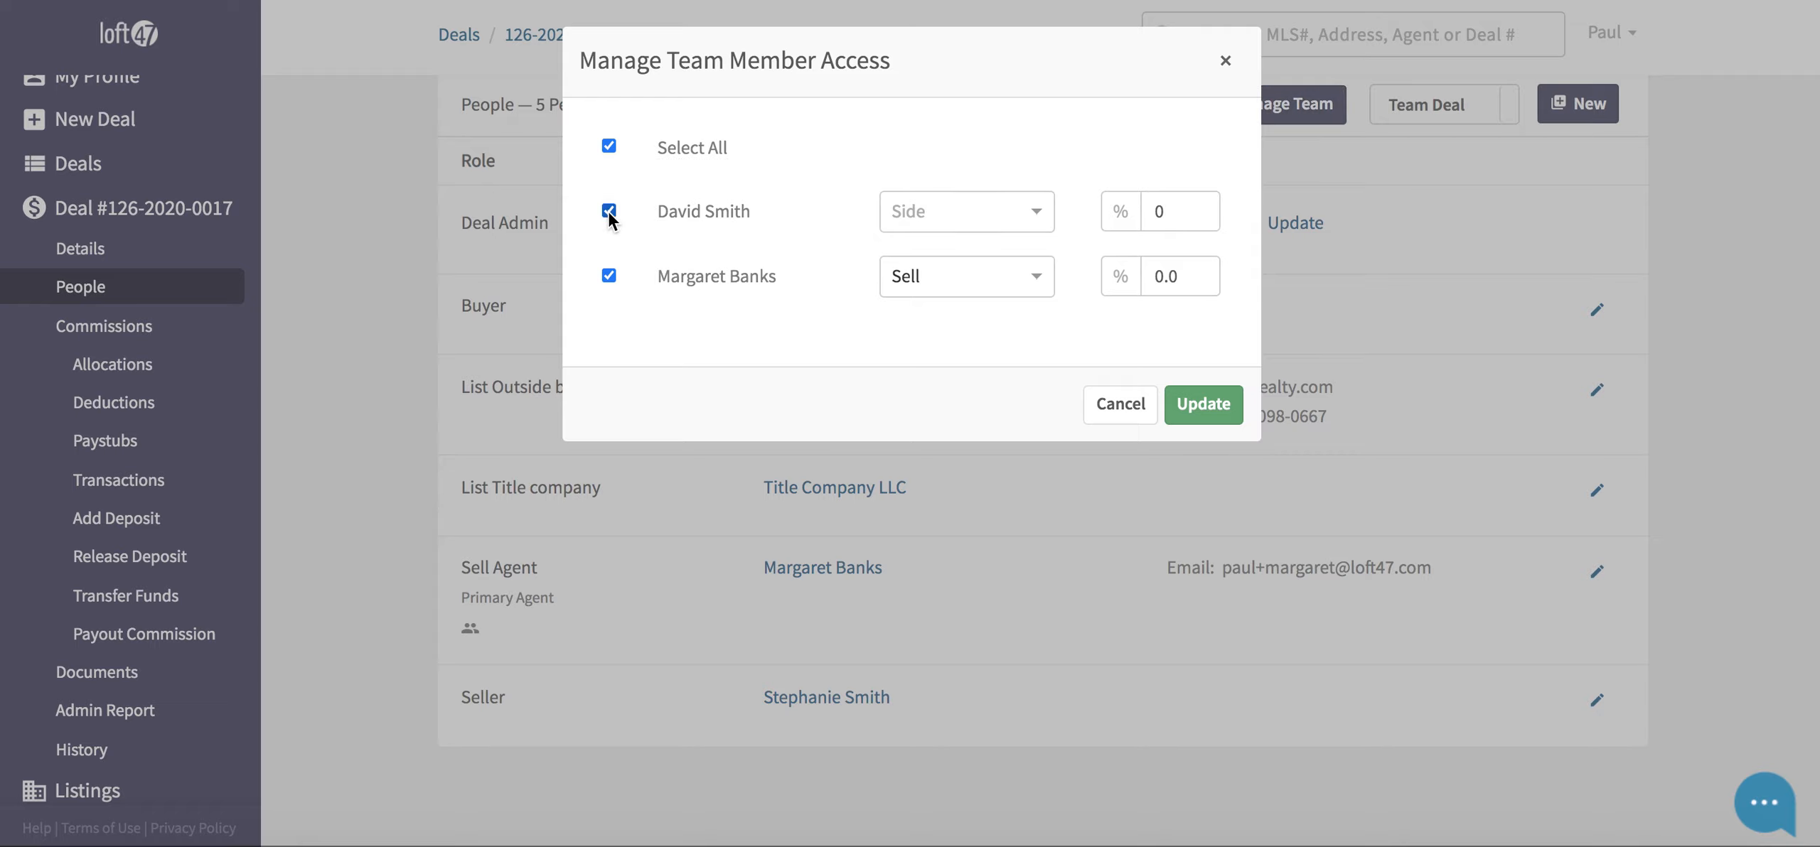
pyautogui.click(940, 211)
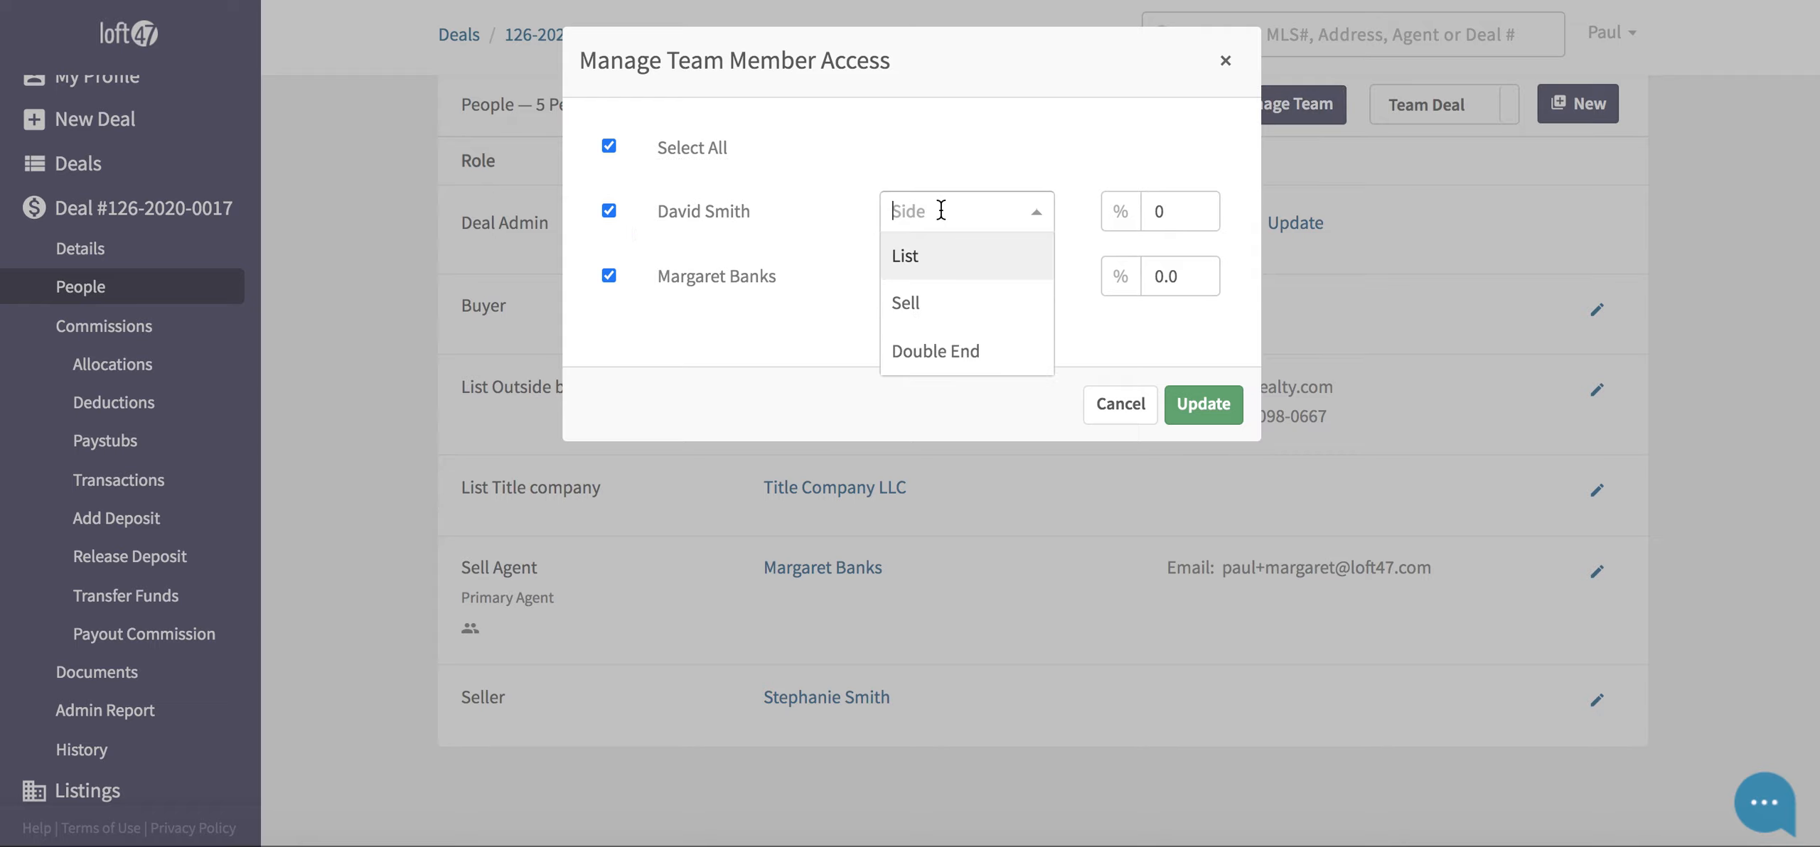
pyautogui.click(942, 305)
# - Split the sell side 30% to the new agent and 70% to the existing agent, then update
pyautogui.click(1193, 225)
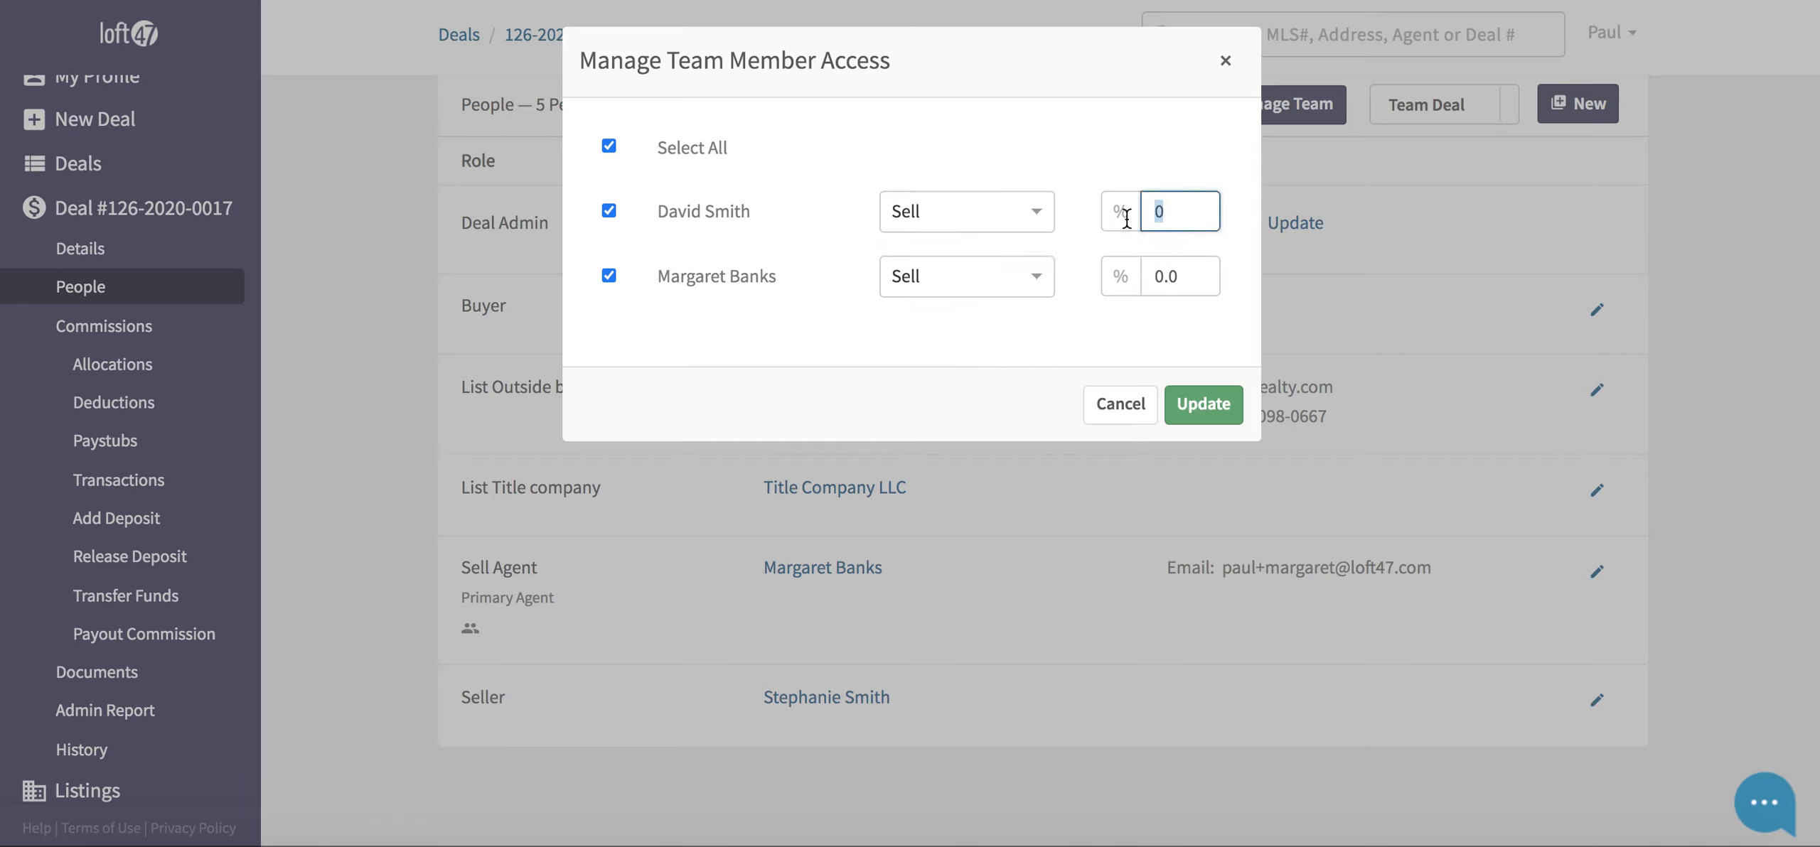
pyautogui.write('50')
pyautogui.press('Tab')
pyautogui.write('50')
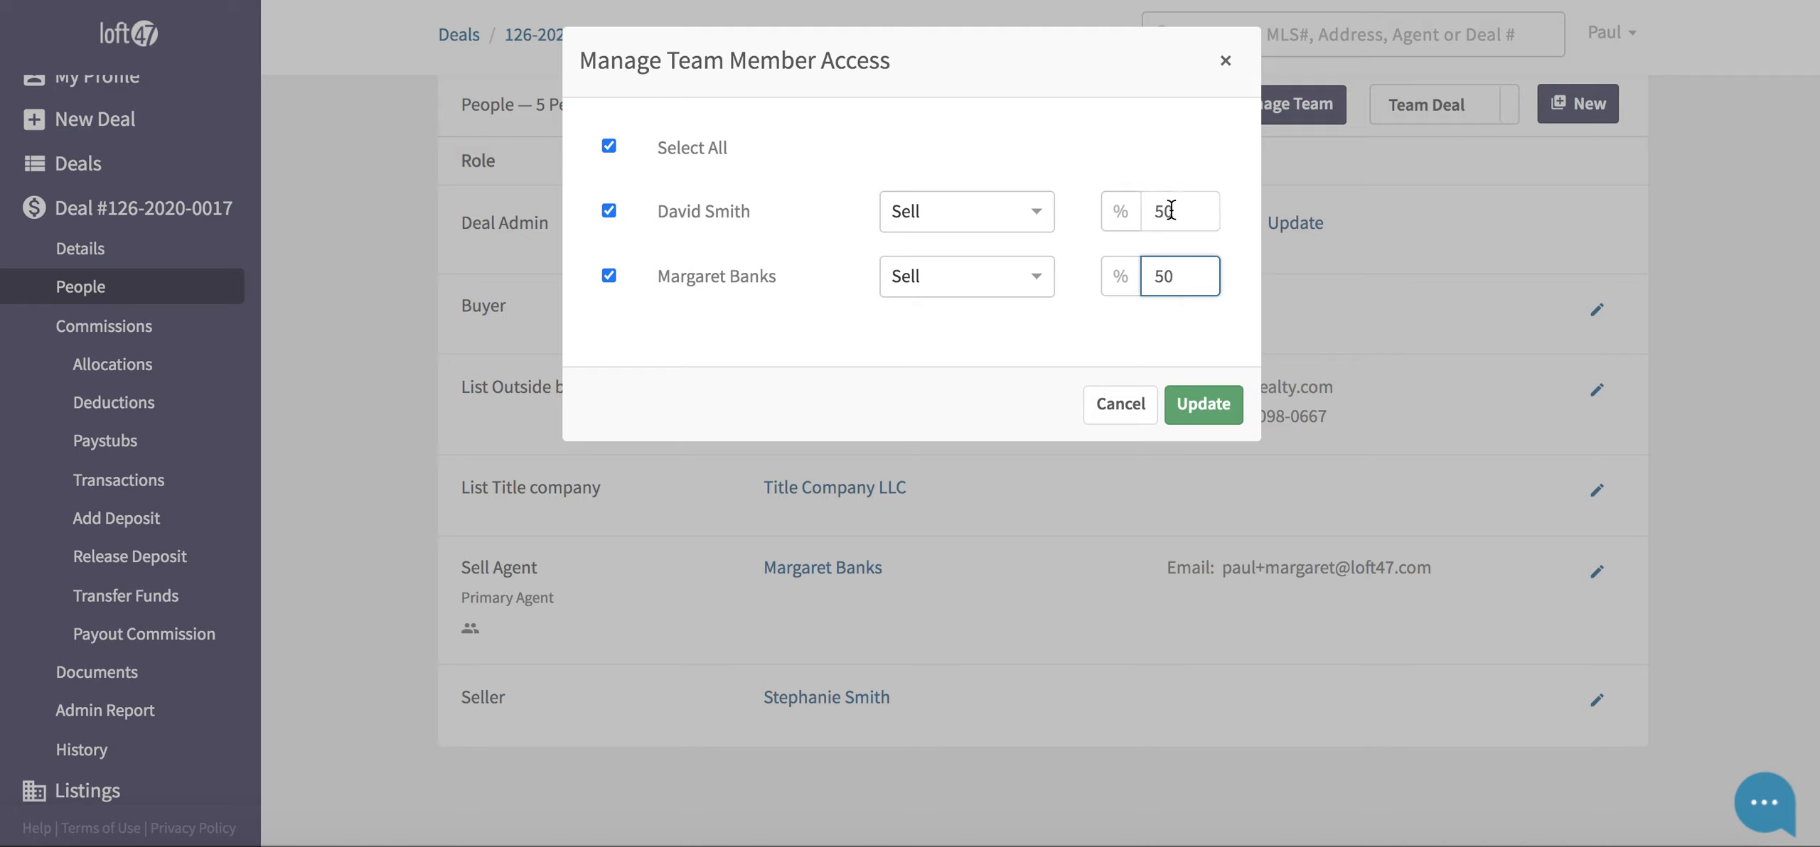
pyautogui.click(1187, 211)
pyautogui.write('30')
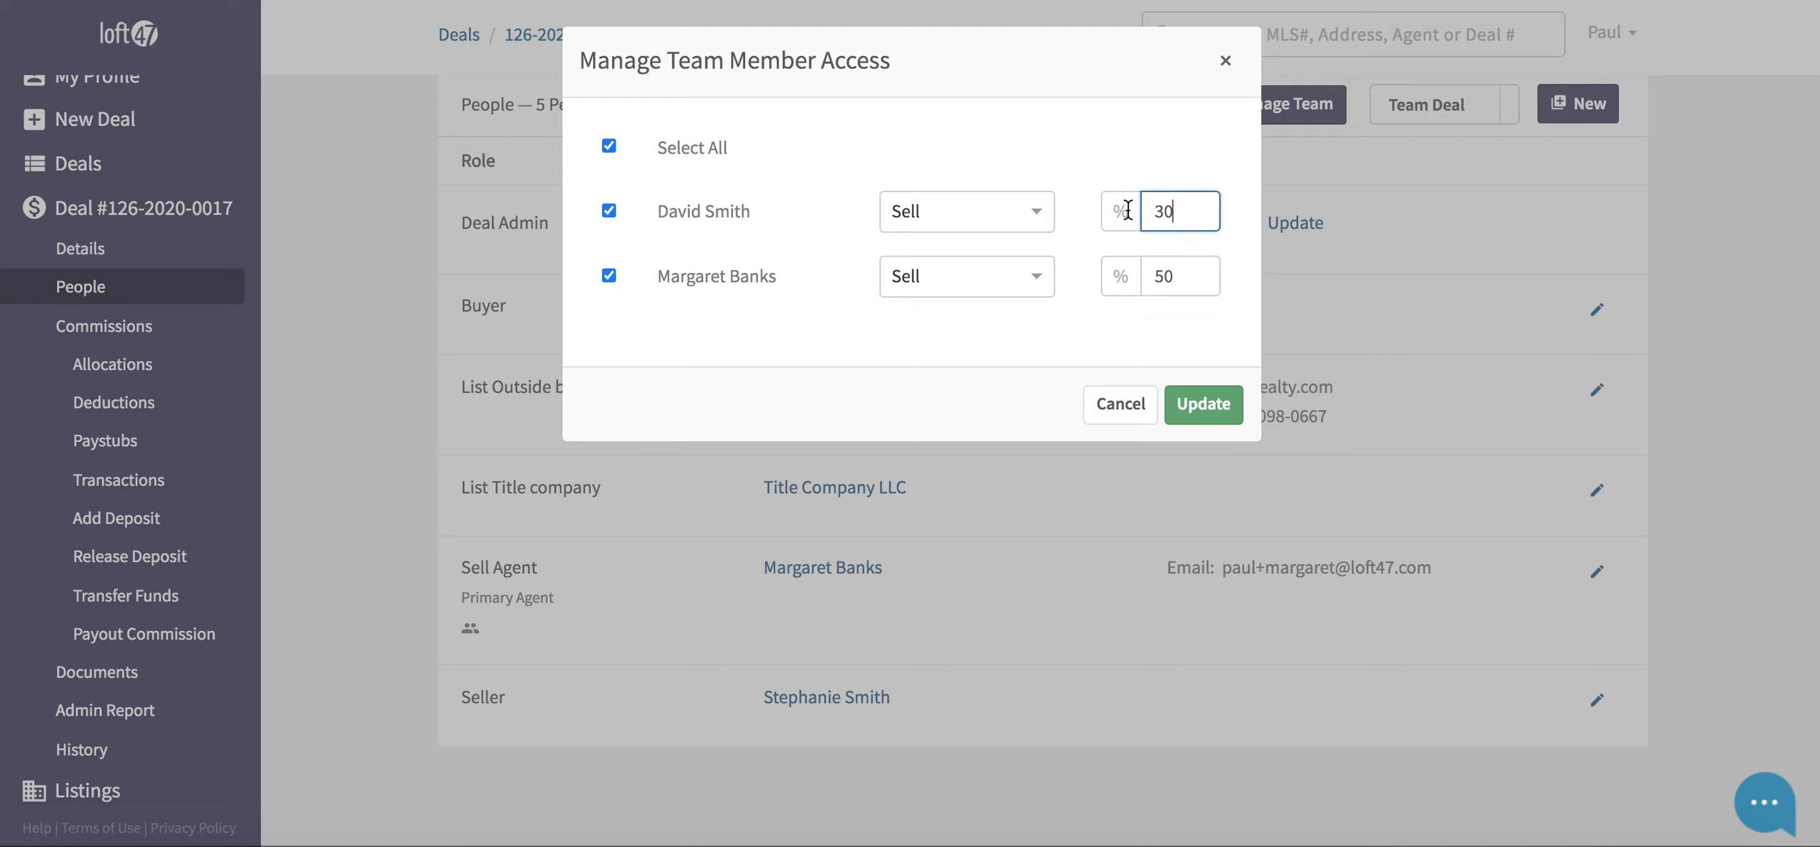
pyautogui.click(1182, 275)
pyautogui.write('70')
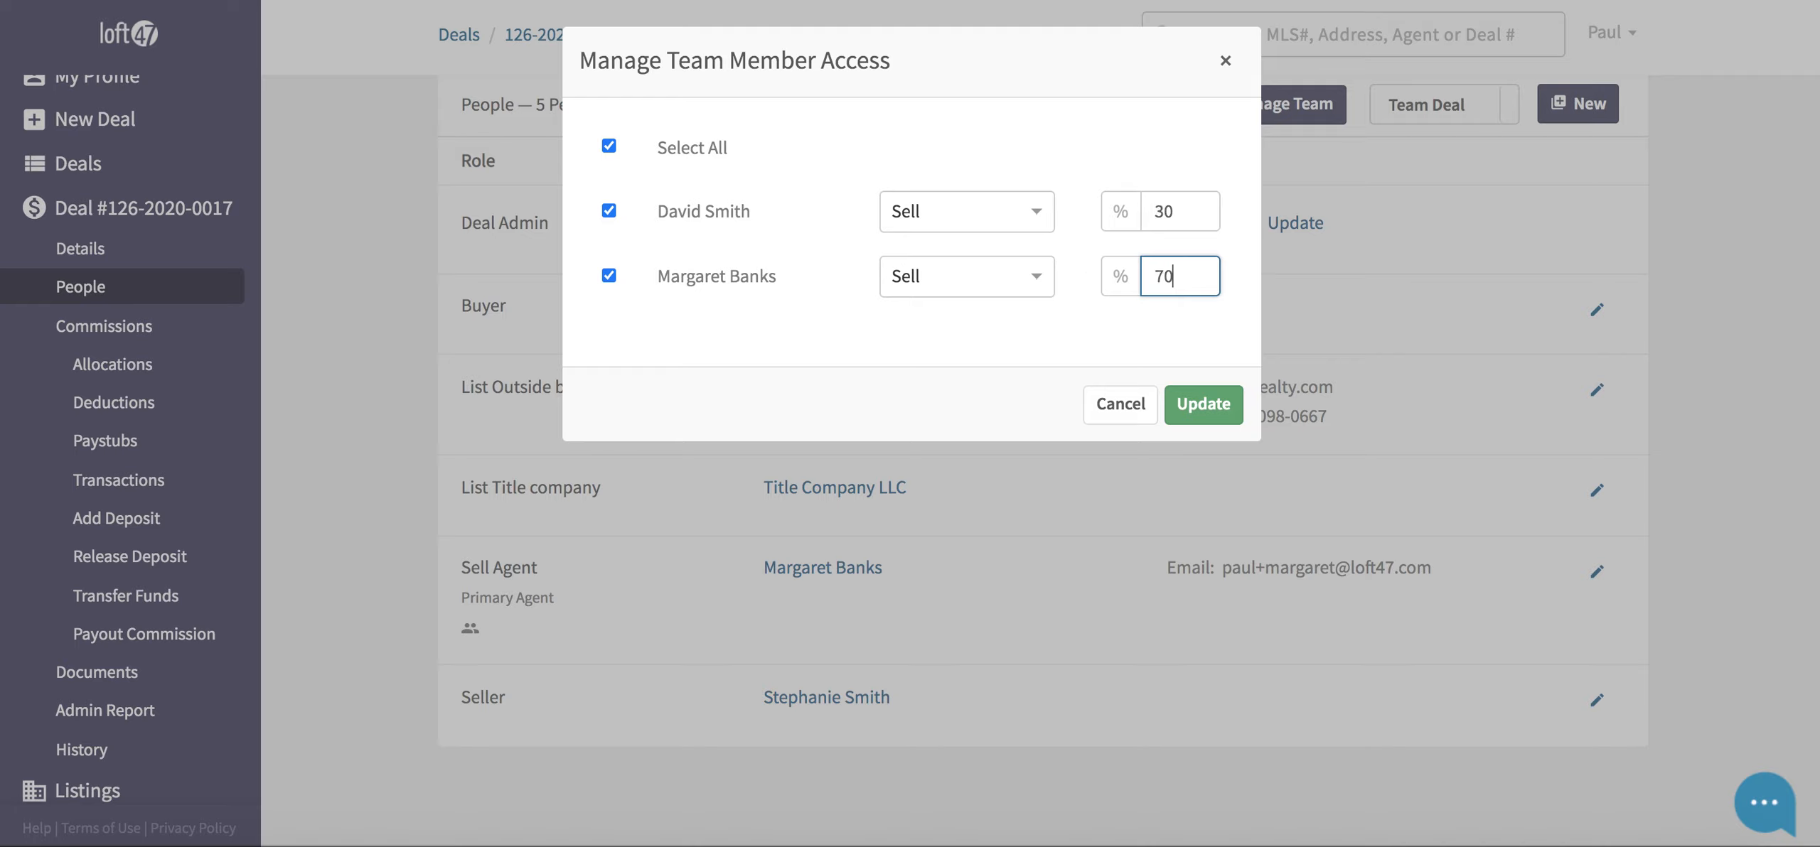
pyautogui.click(1209, 409)
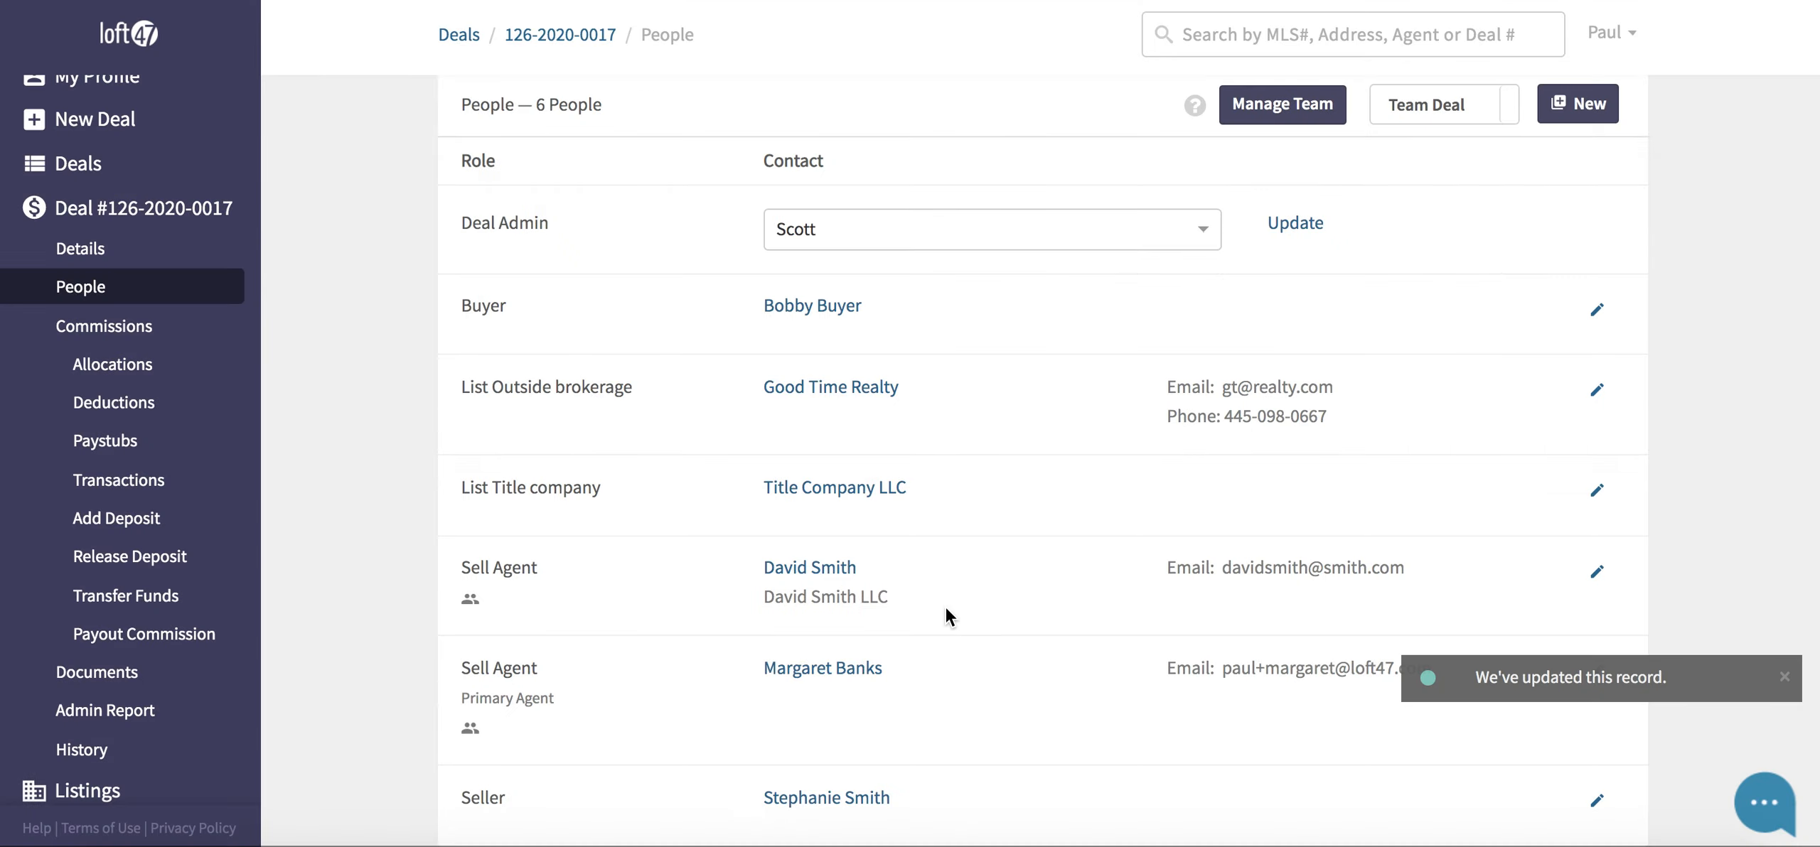
pyautogui.scroll(-2, 945, 609)
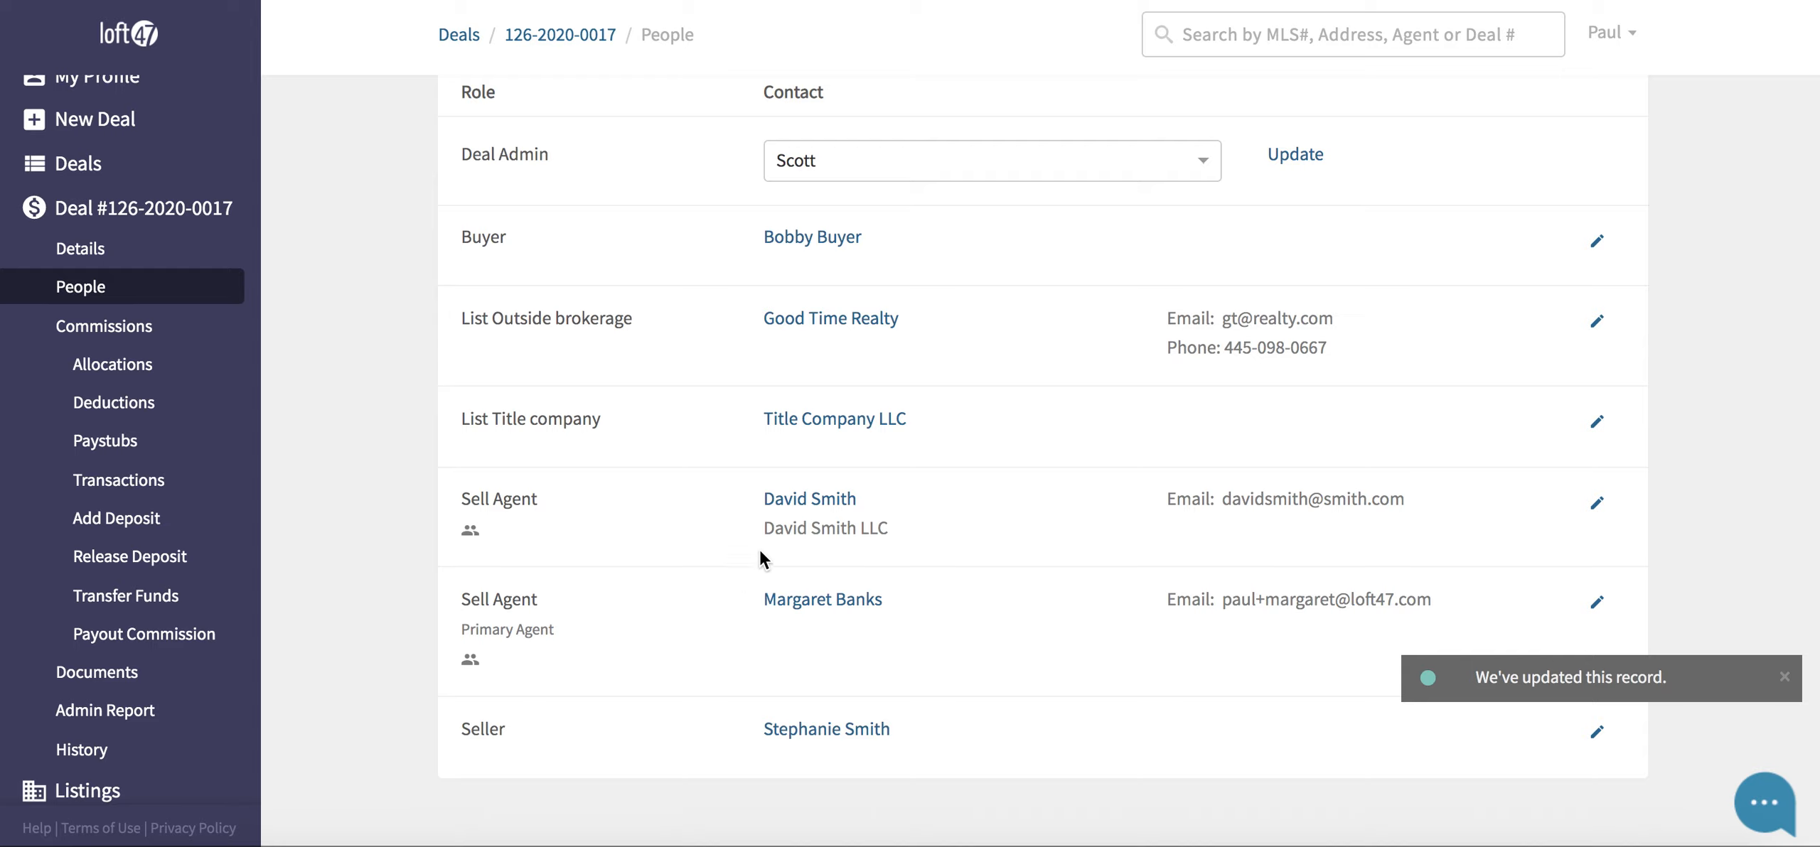